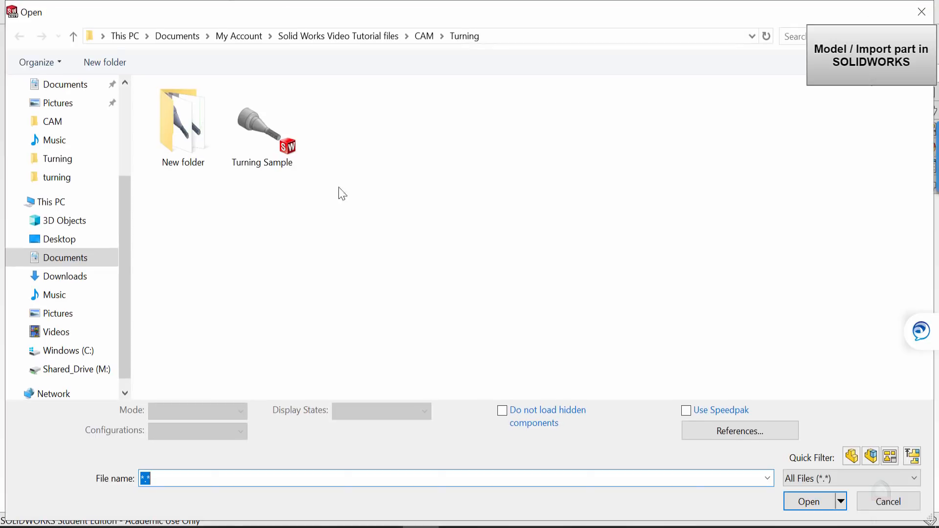
Open the Turning Sample part from the Turning folder.
double_click(257, 122)
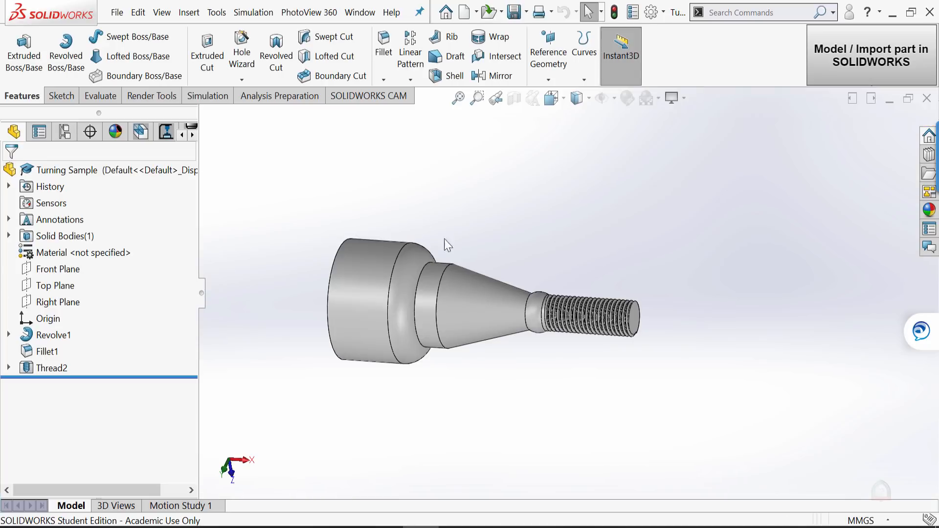
Examine the part's end face, tapered body and threaded shank from several angles.
middle_drag(709, 266, 671, 259)
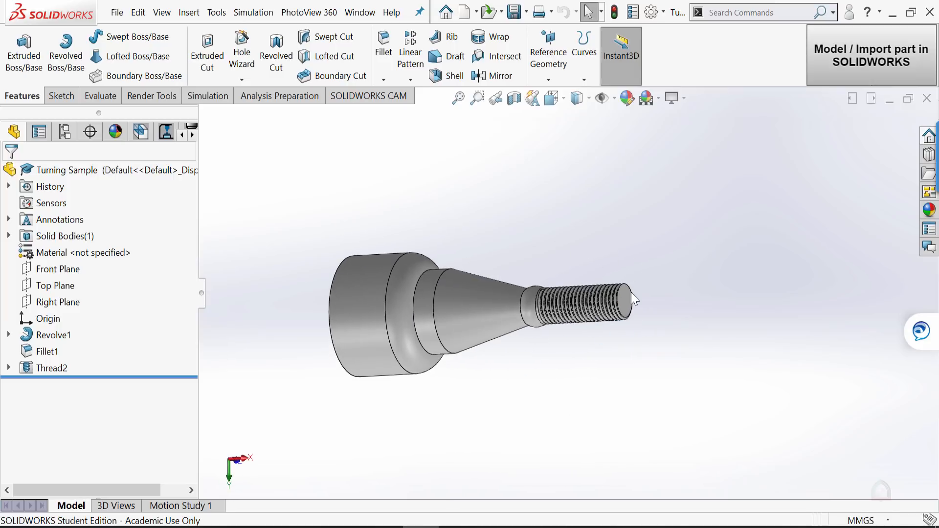
click(628, 306)
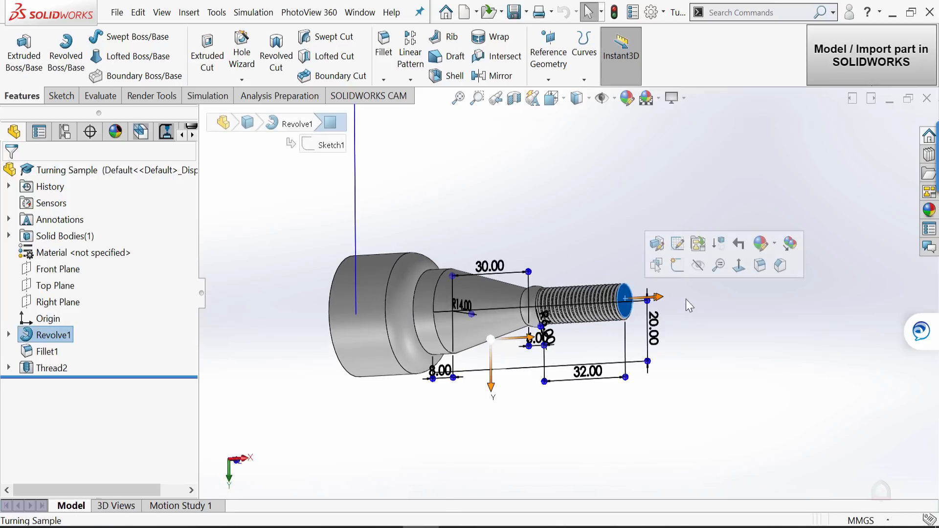
click(609, 205)
middle_drag(550, 214, 491, 318)
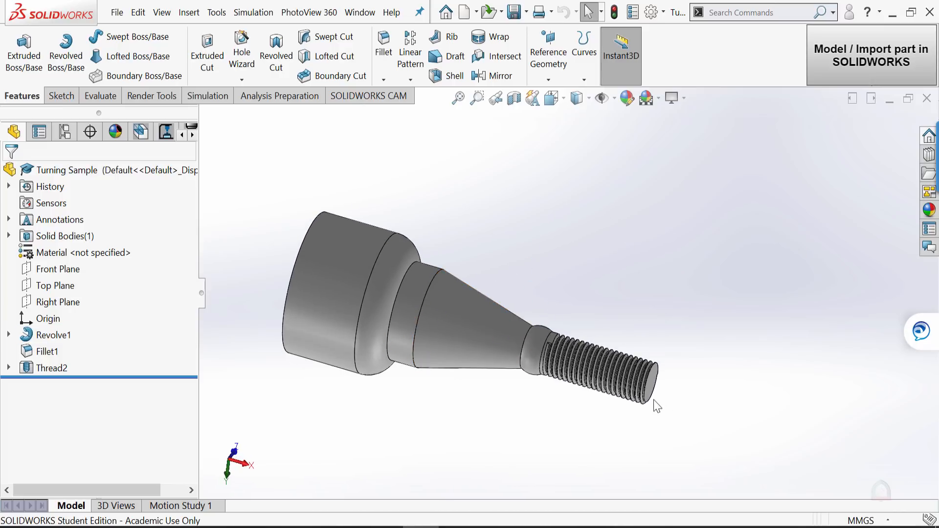
mouse_move(503, 357)
middle_down()
mouse_move(530, 189)
mouse_move(542, 256)
mouse_move(510, 356)
mouse_move(522, 362)
middle_up()
scroll(573, 400, down, 4)
middle_drag(575, 289, 522, 310)
middle_drag(533, 276, 545, 250)
scroll(546, 250, up, 3)
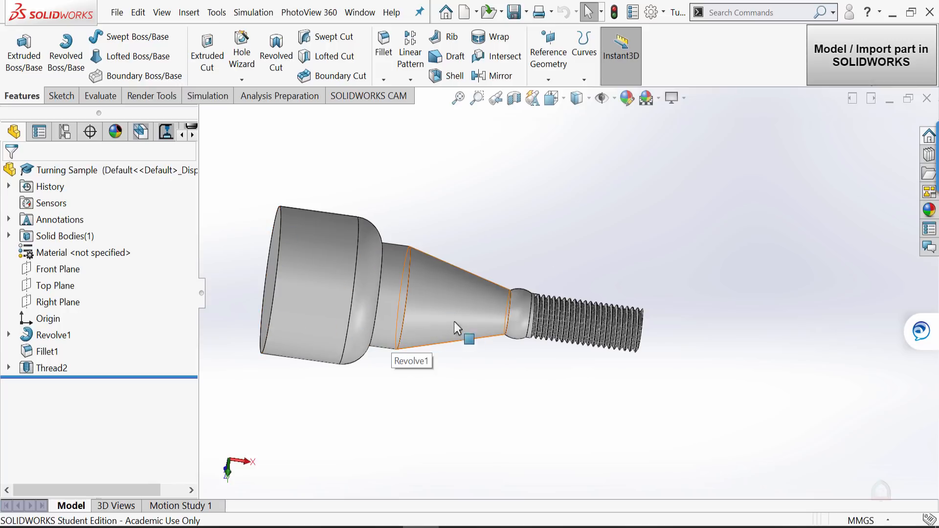
Open the Revolve1 sketch in the front view, inspect its profile dimensions and the small arc, and exit the sketch.
click(46, 336)
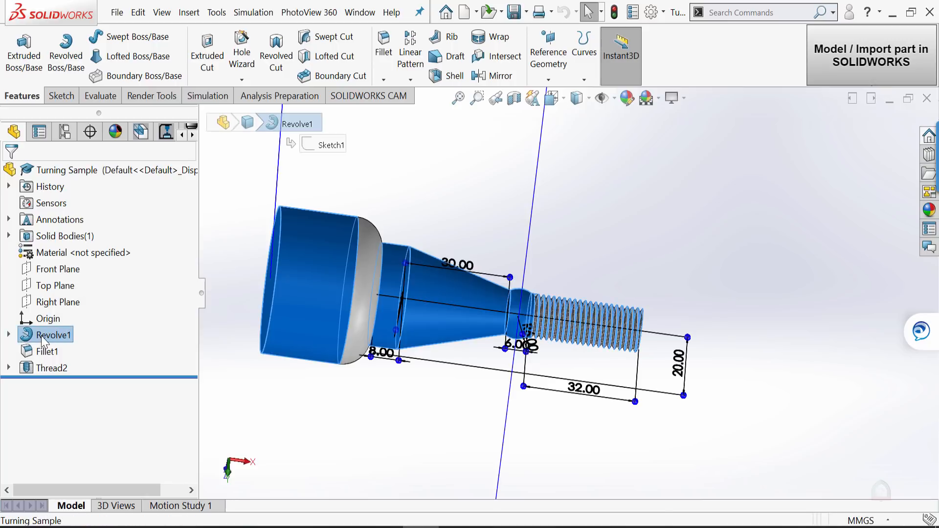
right_click(46, 340)
click(75, 196)
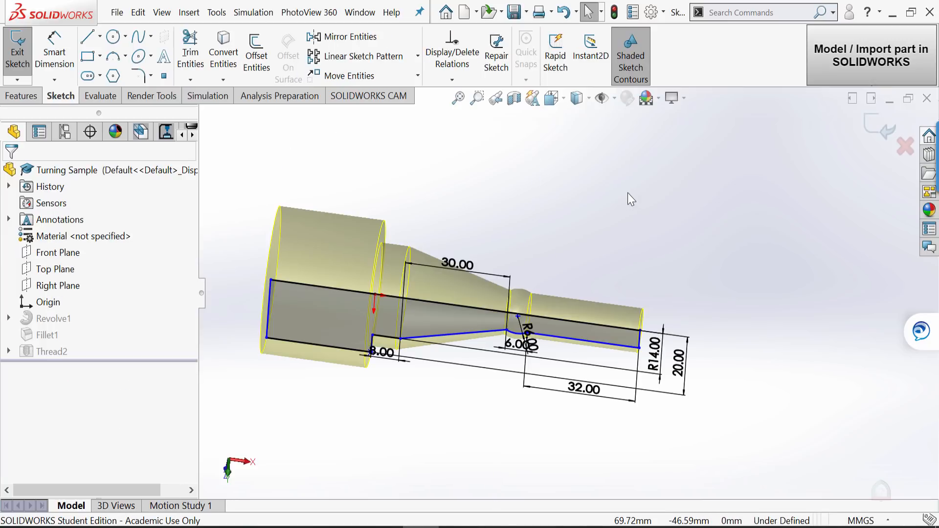
key(space)
click(756, 292)
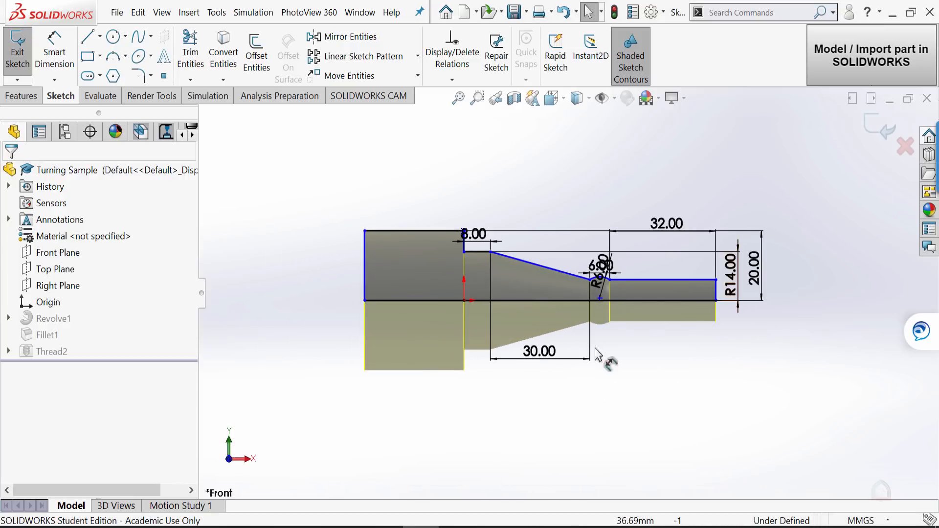
scroll(570, 313, down, 3)
scroll(639, 239, down, 4)
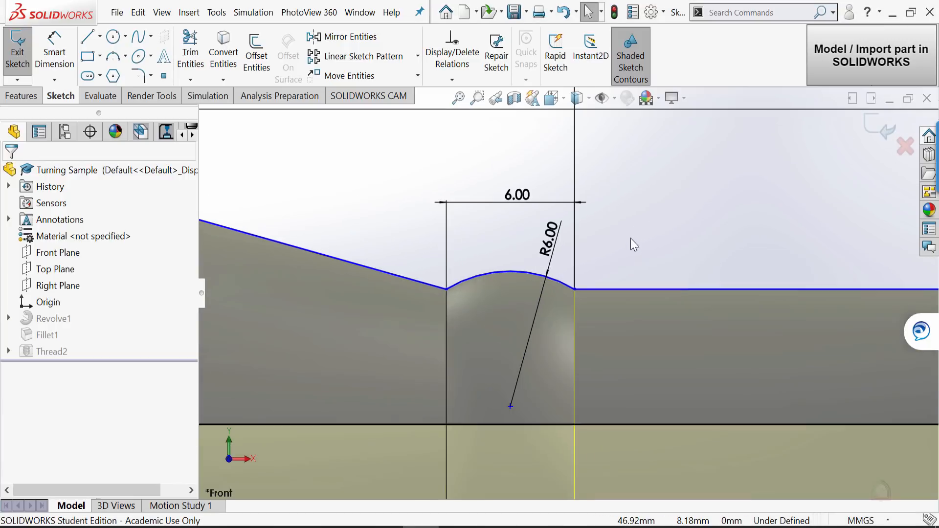
scroll(618, 244, up, 1)
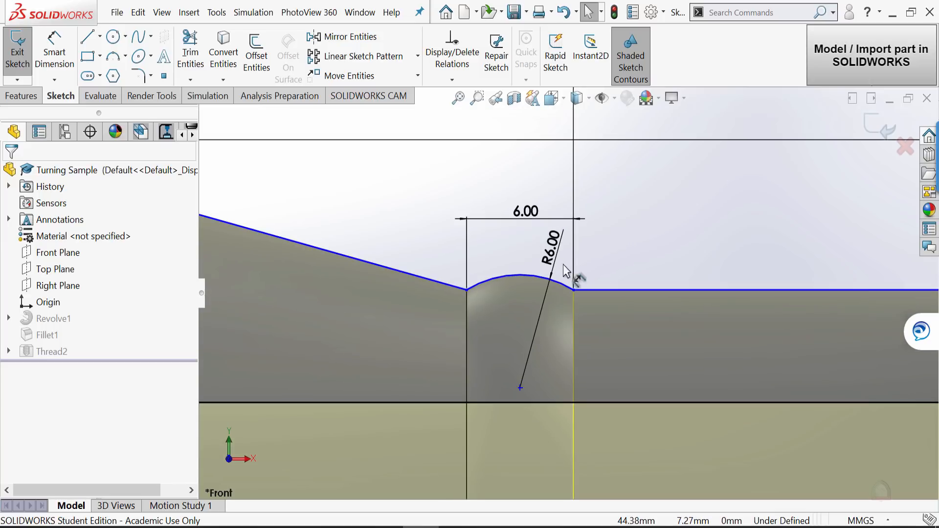
scroll(723, 257, up, 5)
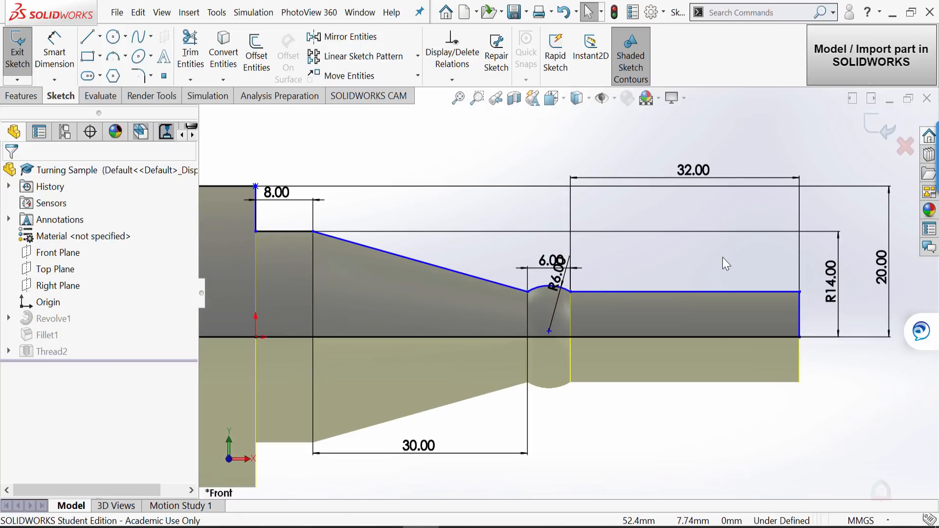
click(873, 136)
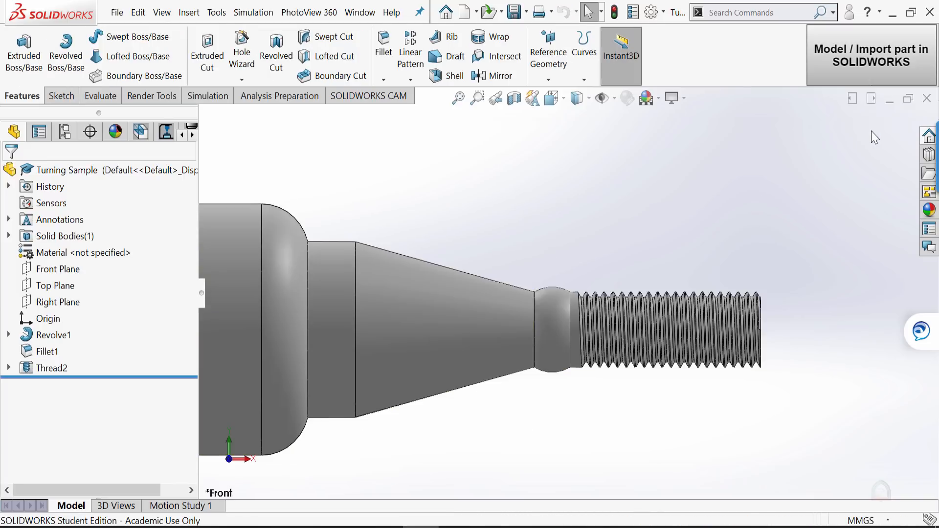
Open the Thread2 feature's definition, review its specification and available sizes, and close it.
right_click(43, 373)
key(Escape)
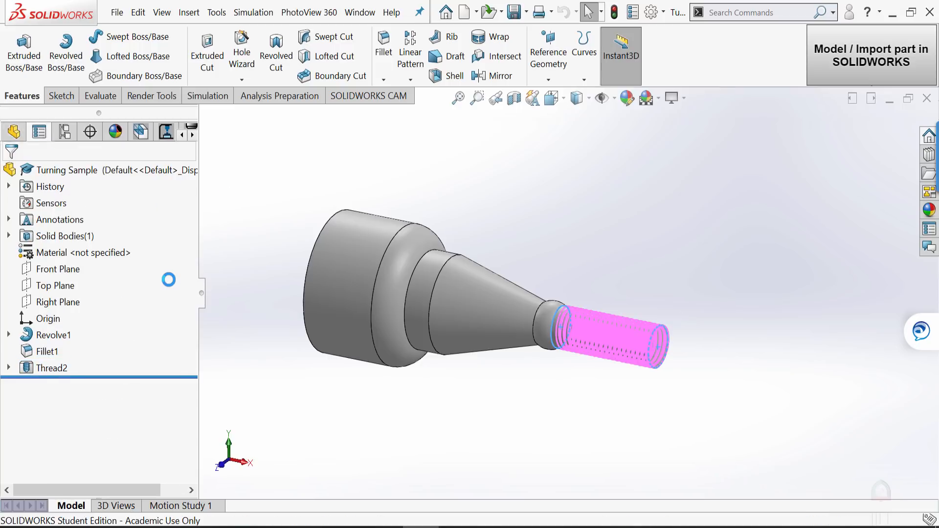
drag(193, 294, 193, 379)
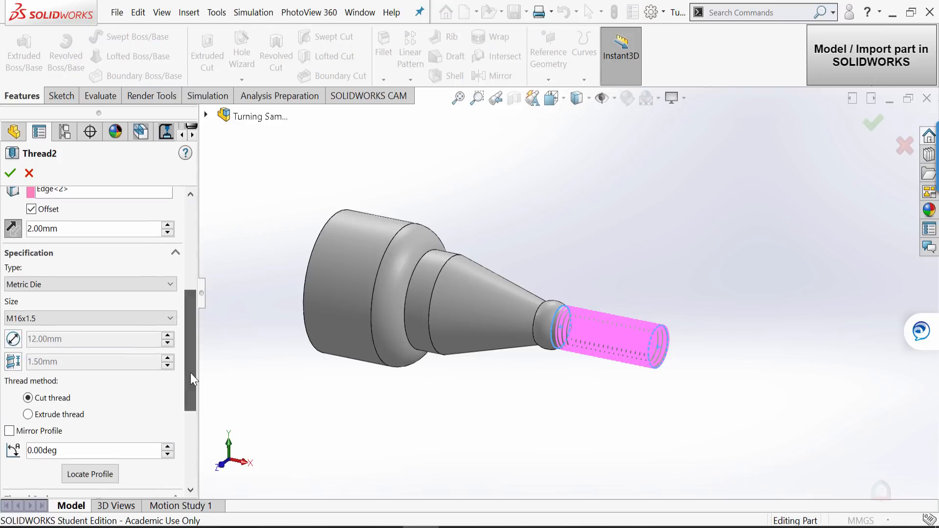
click(33, 323)
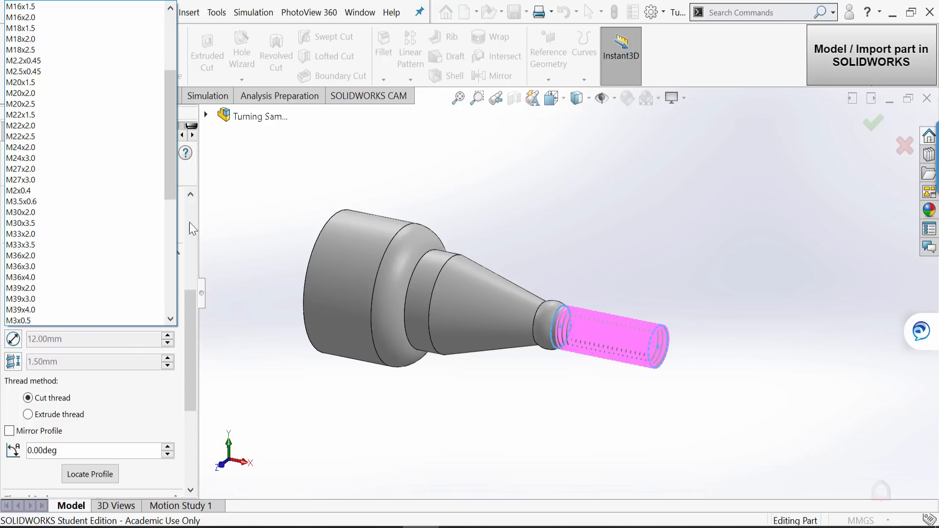
click(442, 172)
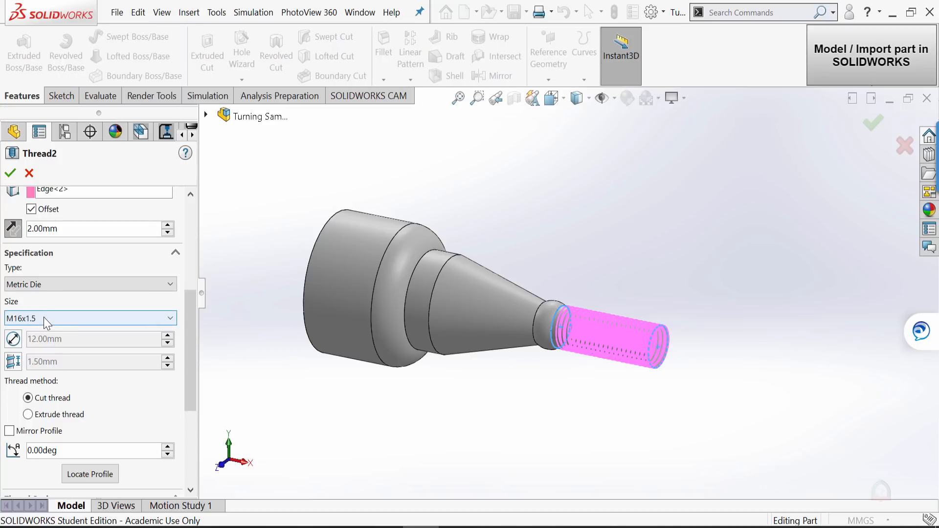
click(10, 174)
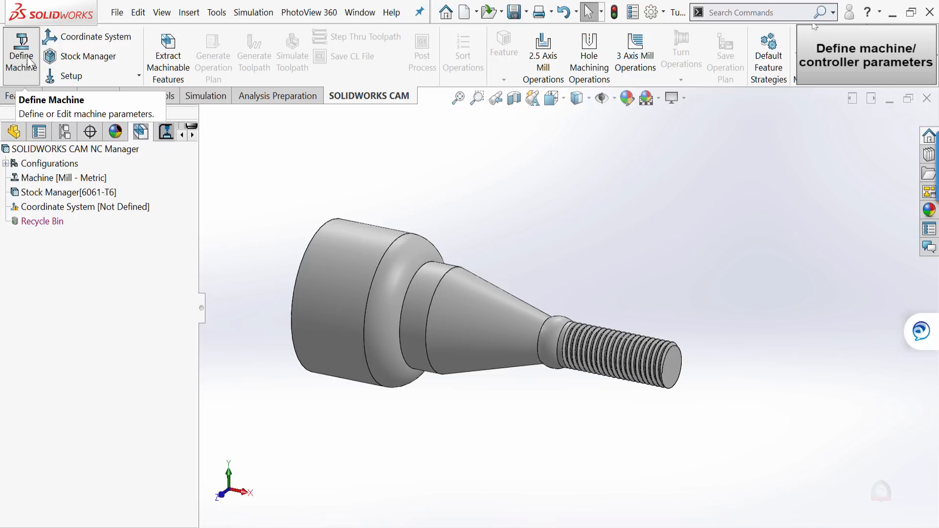
Define the CAM machine as Turn Single Turret - Metric with medium duty, and check the machine details.
click(27, 62)
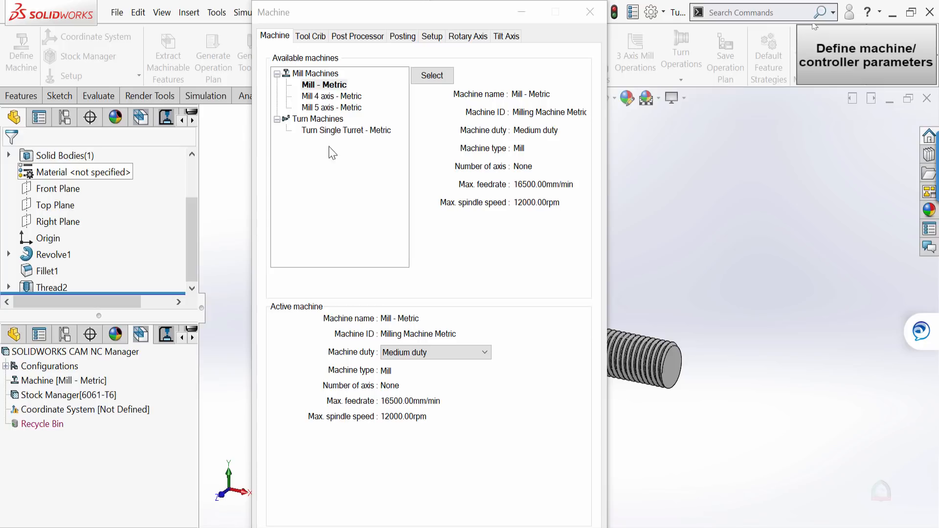
click(329, 130)
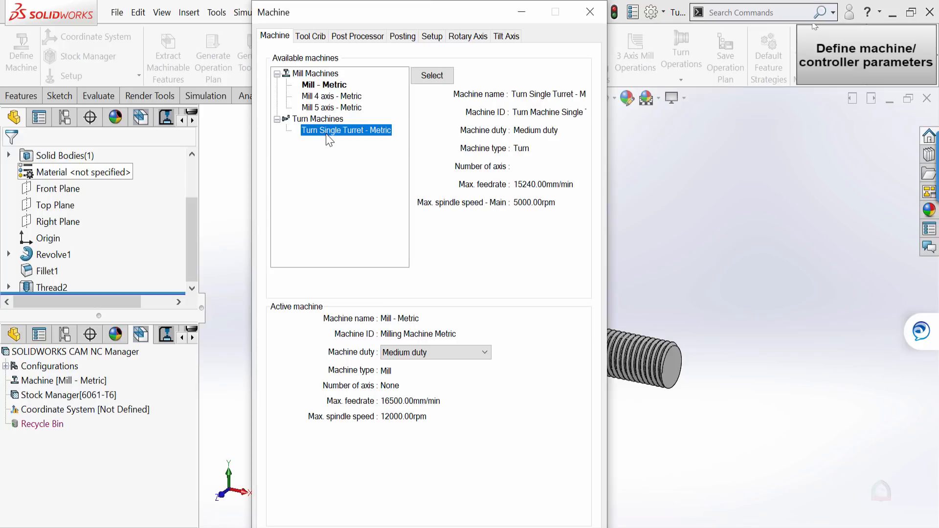
click(432, 76)
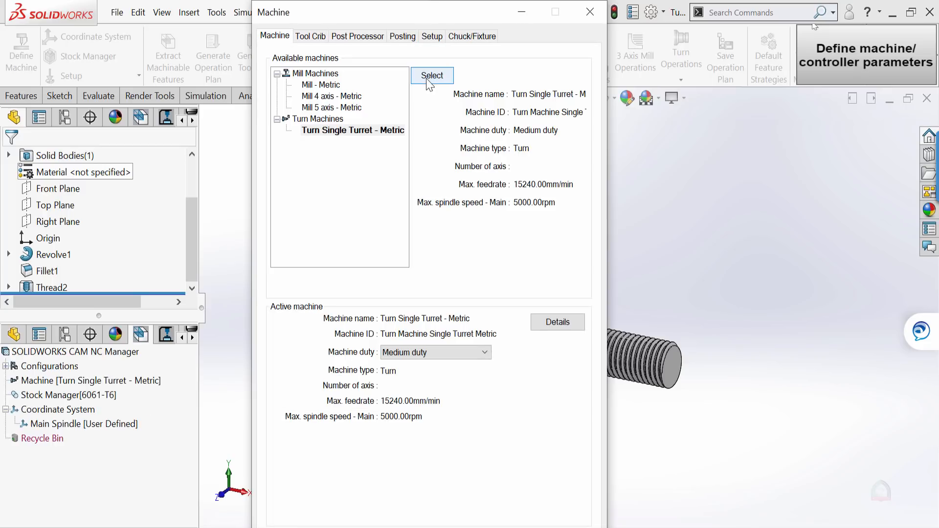
click(428, 355)
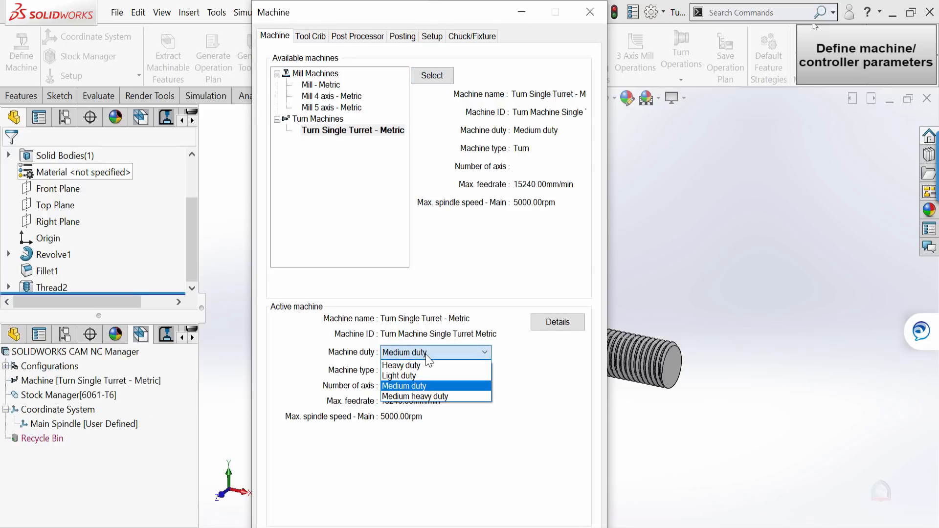
click(426, 387)
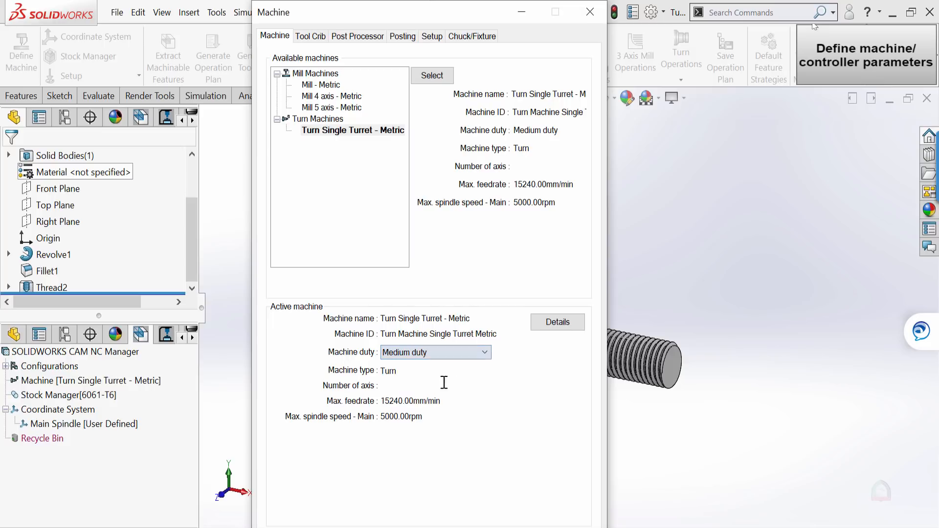
click(546, 325)
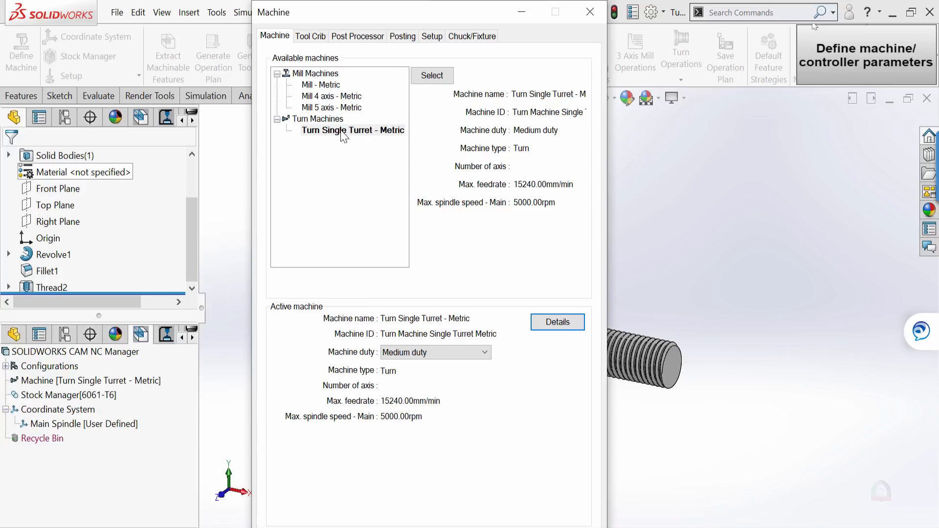
Make Tool Crib 1 Rear (Metric) Empty the machine's active tool crib.
click(310, 37)
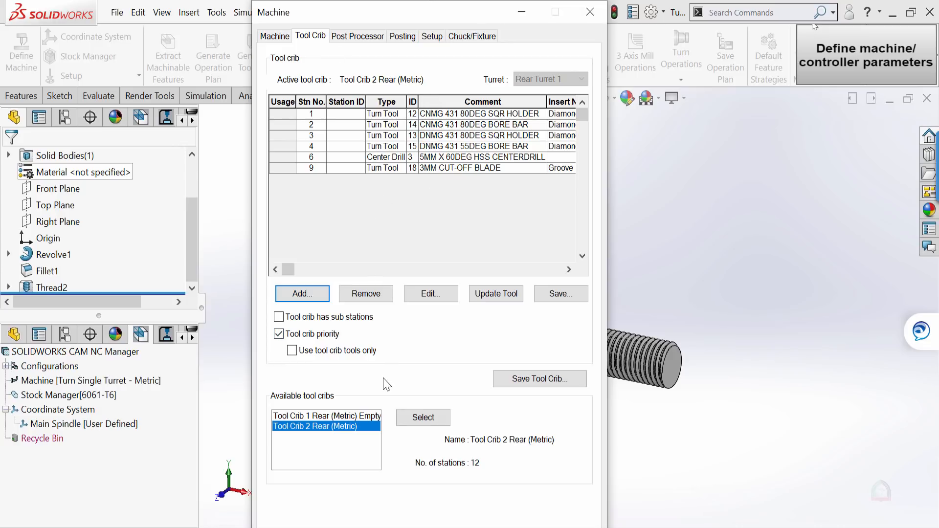
double_click(316, 416)
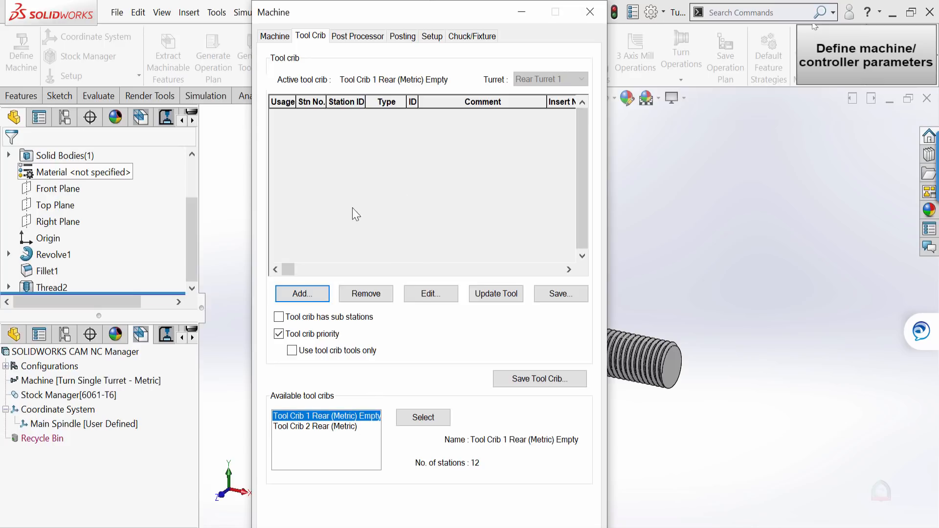
Add the CNMG-120404 turn tool with the RH 80DEG SQR holder to the crib, filtering by Diamond insert type.
click(298, 297)
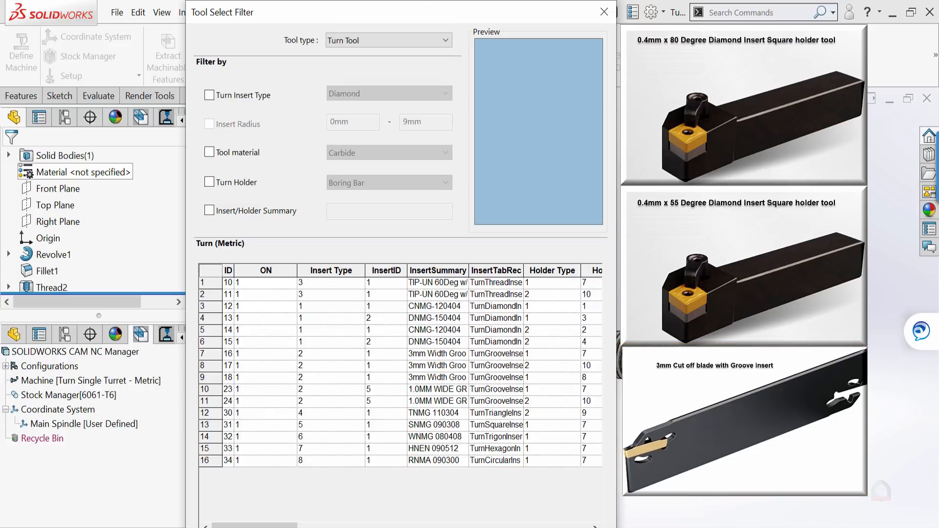
click(401, 40)
click(401, 40)
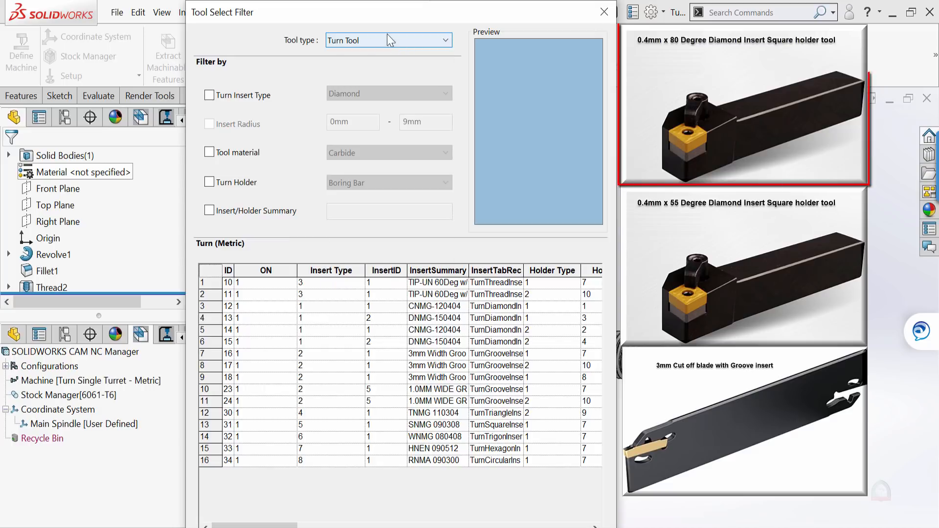
click(209, 95)
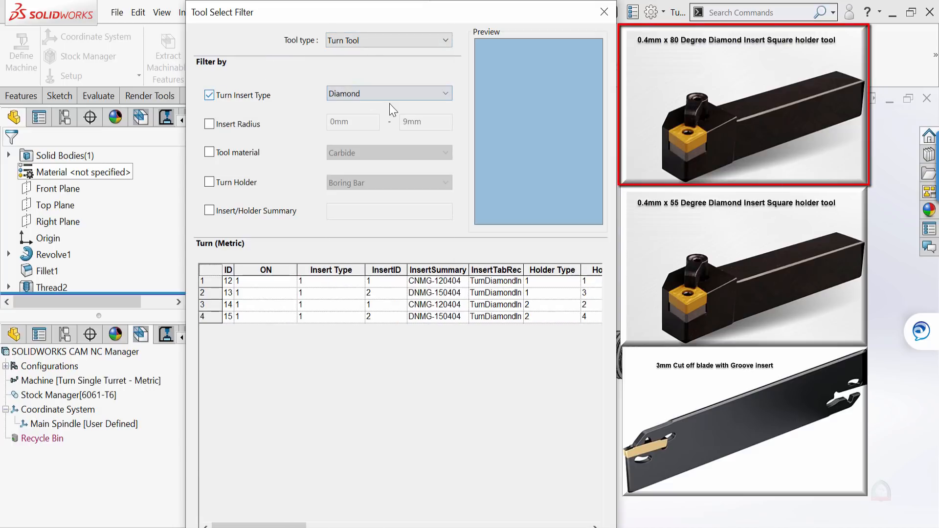
click(345, 93)
click(345, 107)
drag(293, 525, 359, 525)
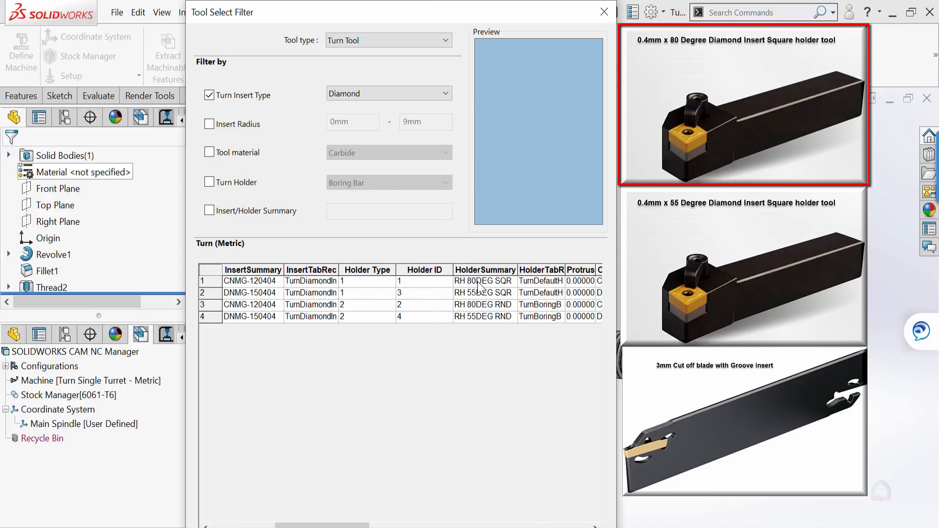
drag(322, 525, 597, 504)
drag(522, 512, 220, 445)
click(204, 282)
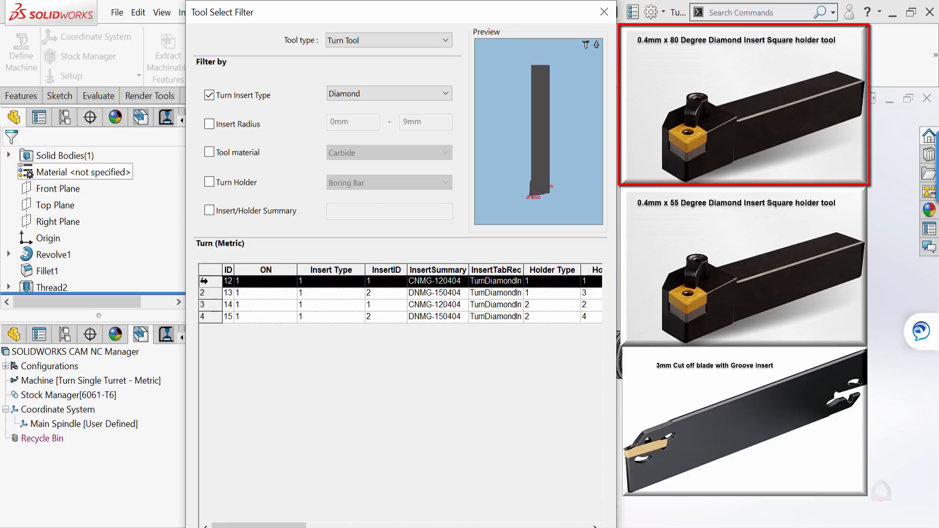
double_click(205, 281)
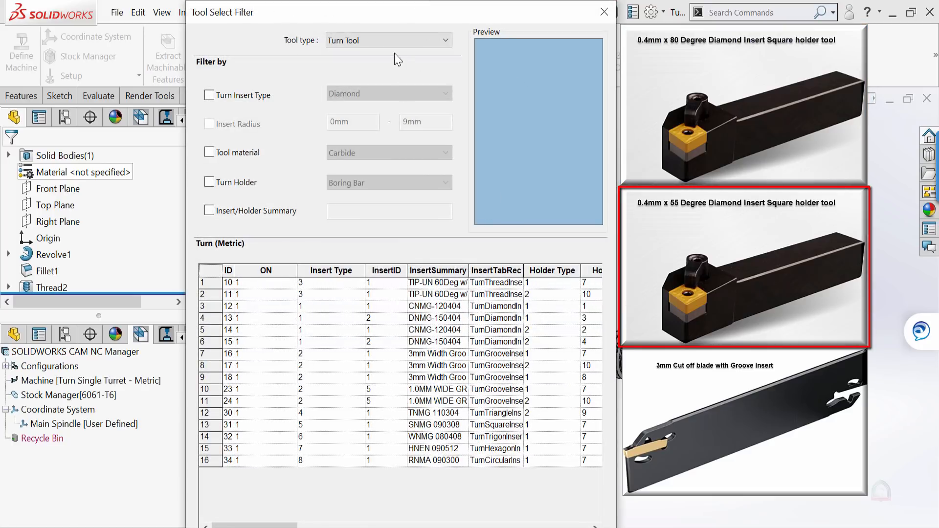
Add the DNMG-150404 turn tool with the RH 55DEG SQR holder to the crib, filtering by Diamond insert type.
click(209, 95)
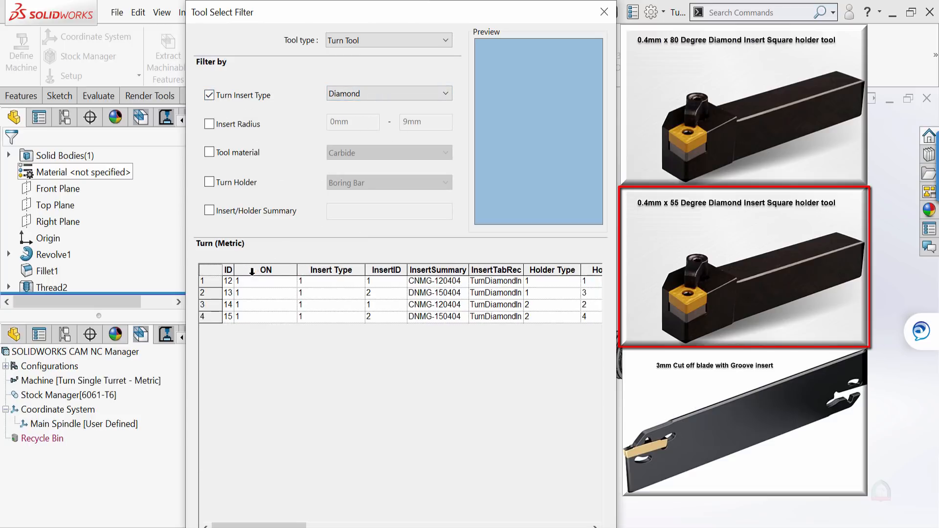
drag(248, 525, 342, 524)
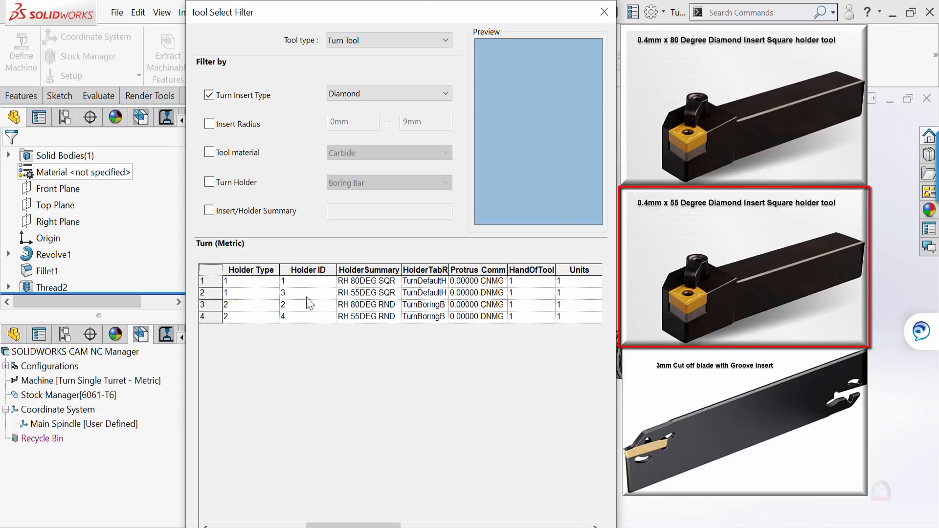
click(203, 293)
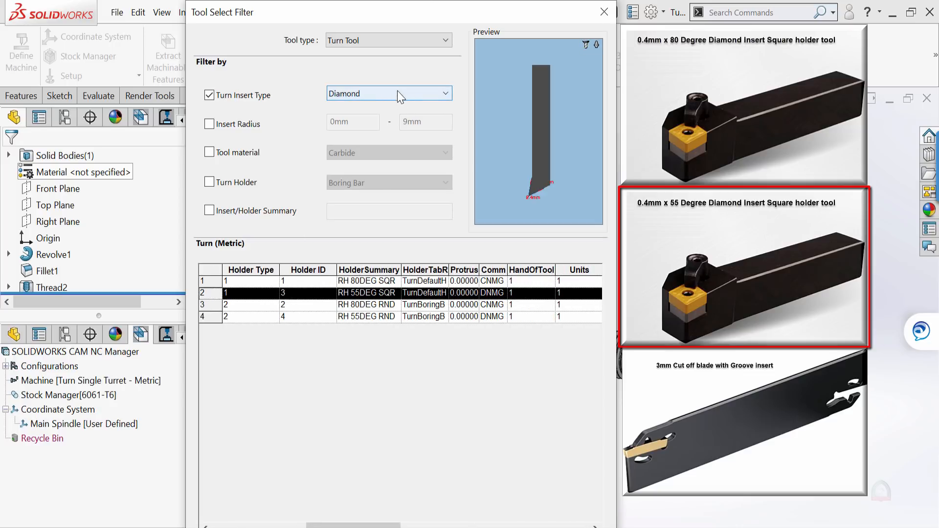
key(Return)
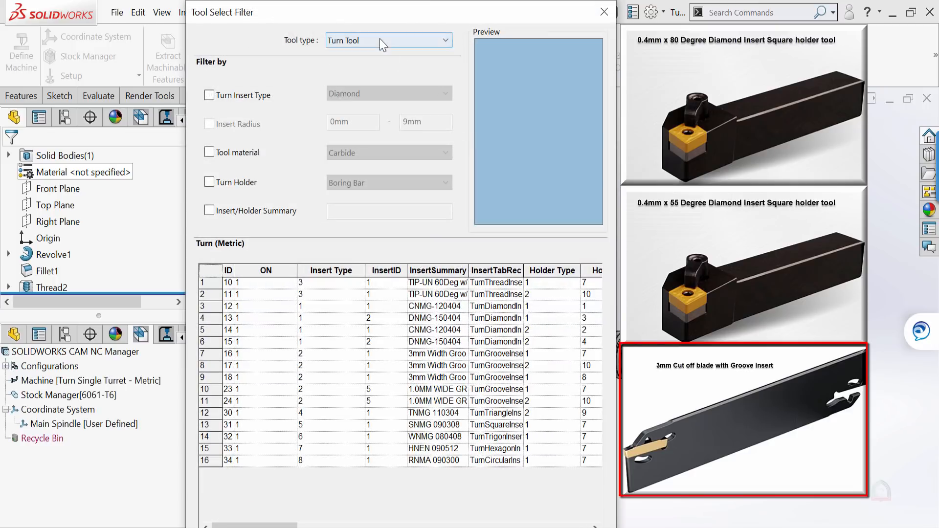
Add the 3 mm cut-off blade turn tool to the crib, filtering by Groove insert type and comparing the holder previews.
click(363, 40)
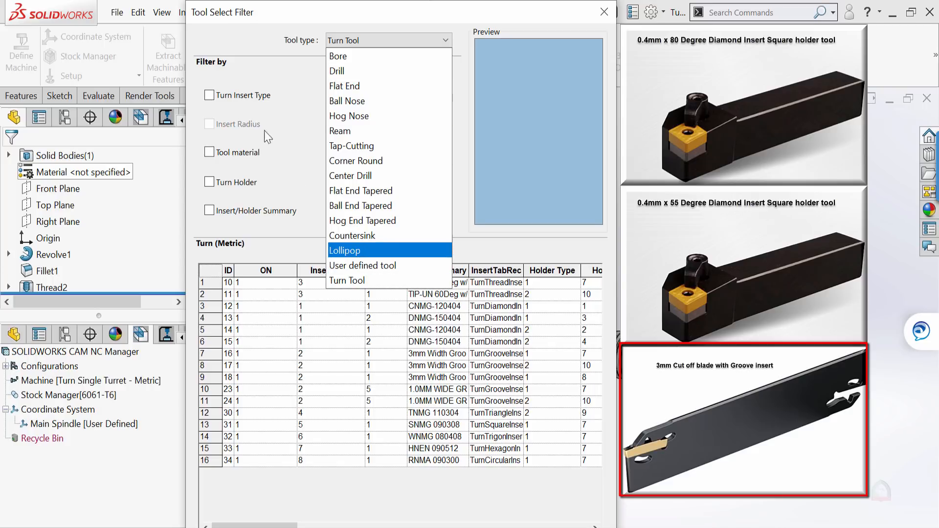
click(260, 67)
click(211, 95)
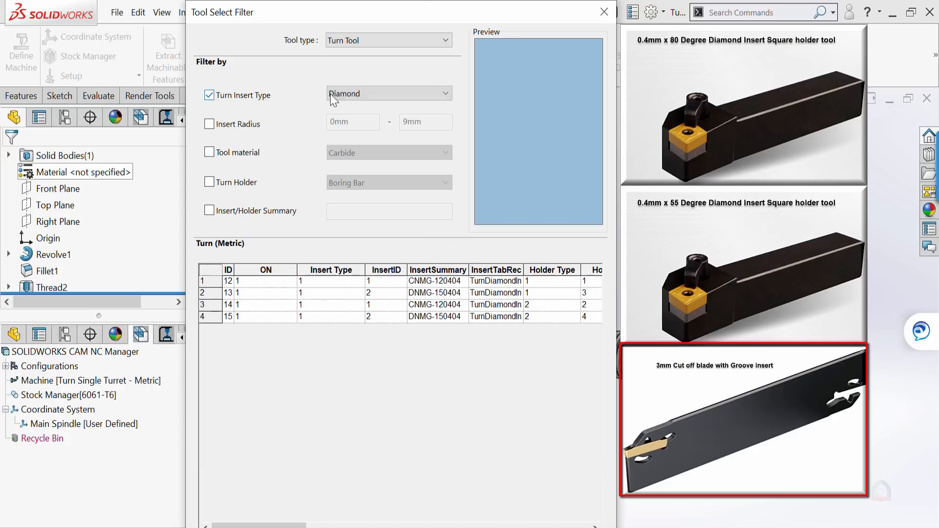
click(356, 93)
click(345, 118)
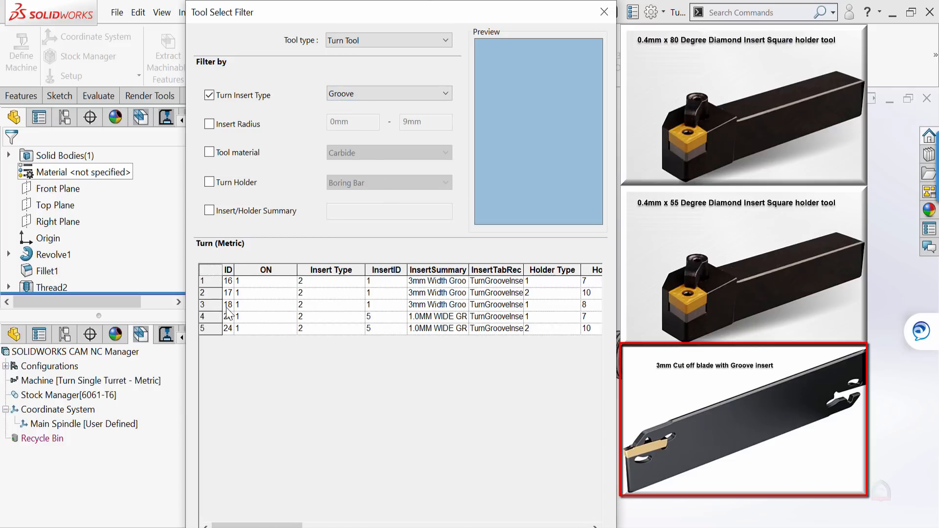
click(203, 294)
mouse_move(520, 129)
middle_down()
mouse_move(609, 142)
mouse_move(533, 125)
mouse_move(542, 116)
mouse_move(532, 129)
middle_up()
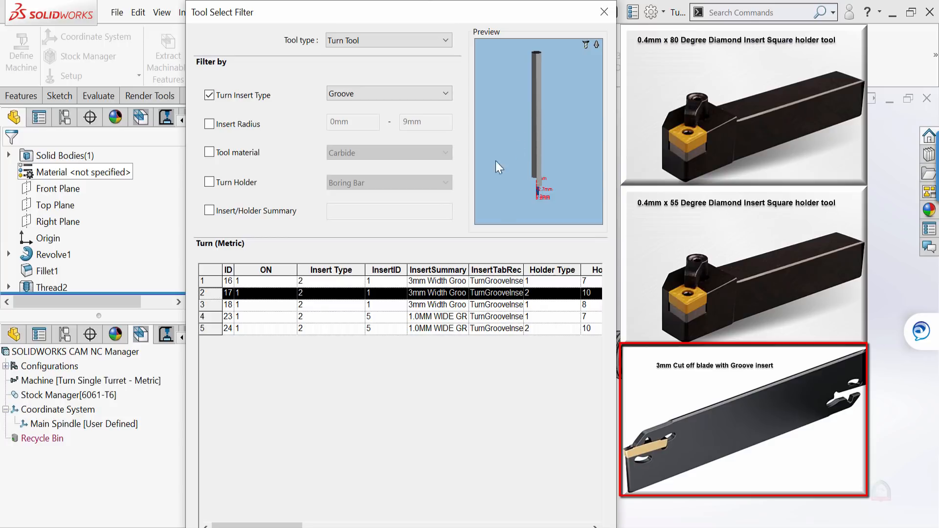
click(204, 305)
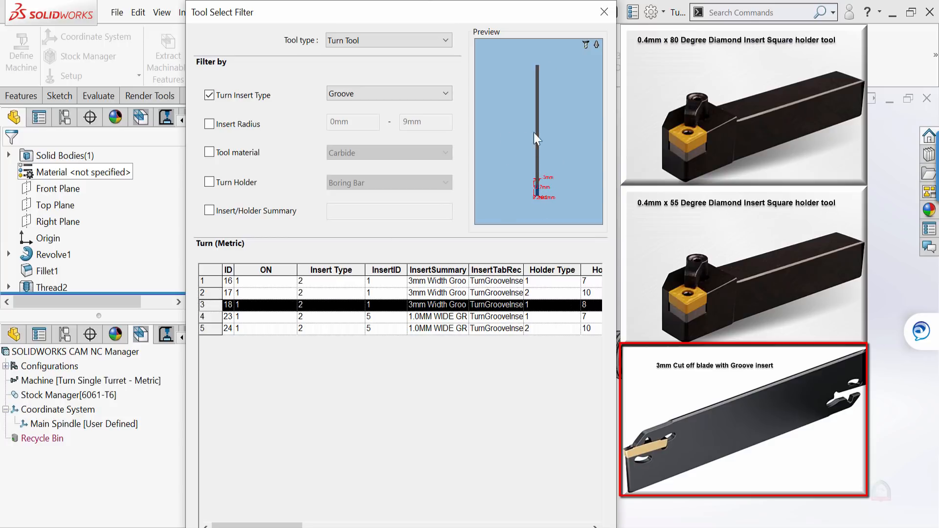
mouse_move(534, 132)
middle_down()
mouse_move(574, 138)
mouse_move(457, 156)
mouse_move(428, 117)
mouse_move(392, 130)
mouse_move(540, 139)
middle_up()
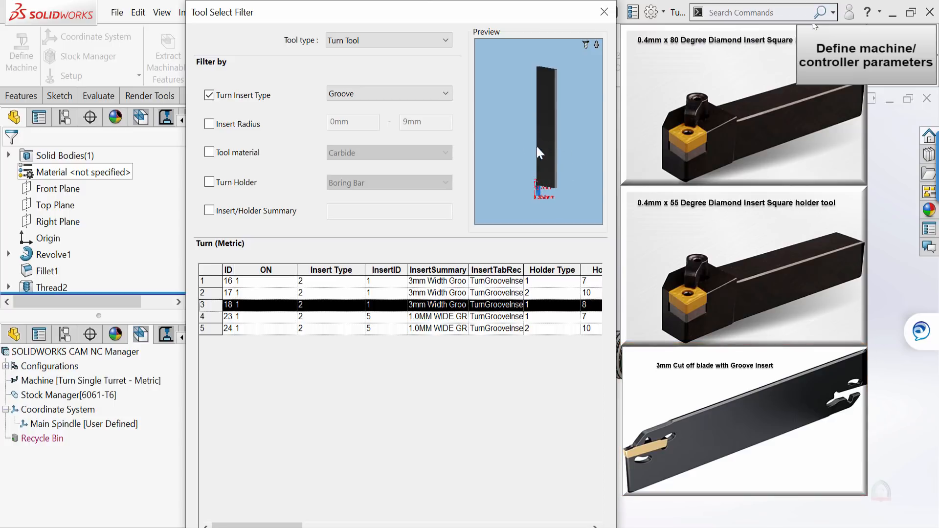
middle_drag(536, 146, 494, 142)
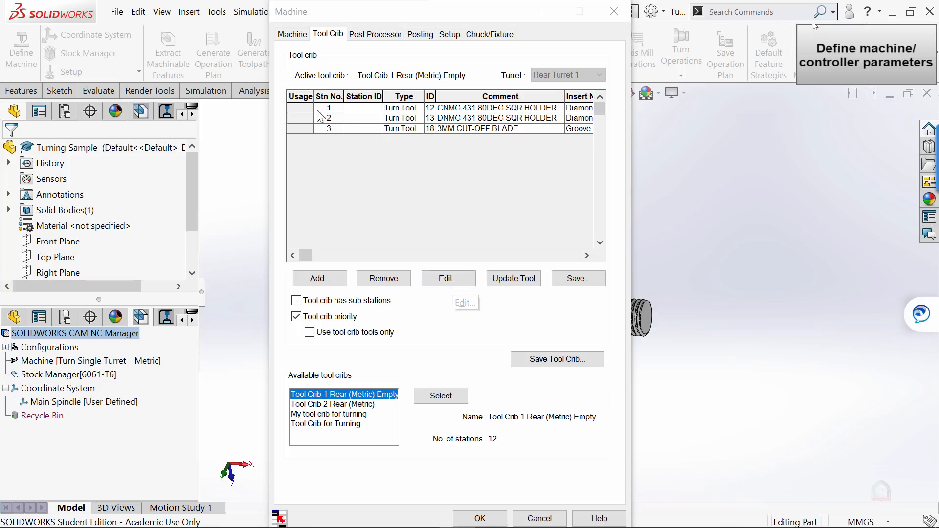
Open the station 1 CNMG tool's parameters and examine its diamond insert dimensions and preview.
click(297, 105)
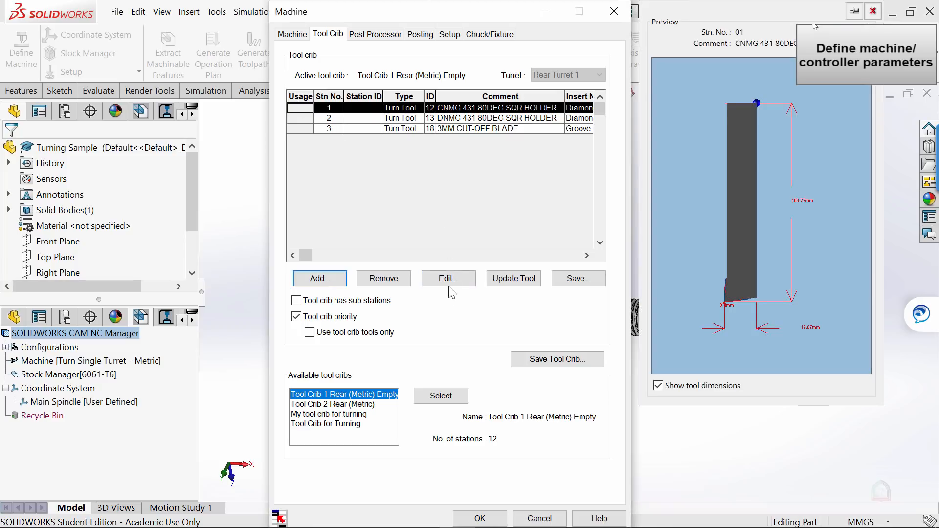
click(445, 278)
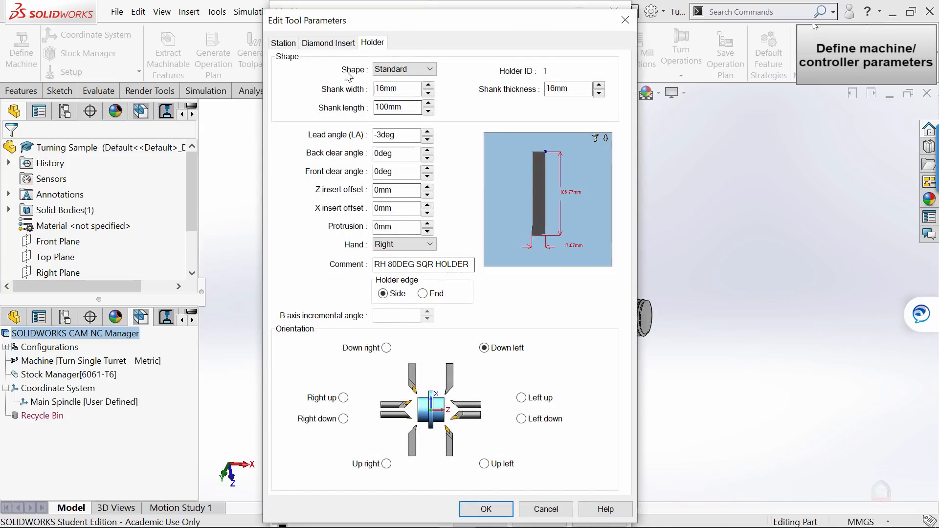
click(329, 43)
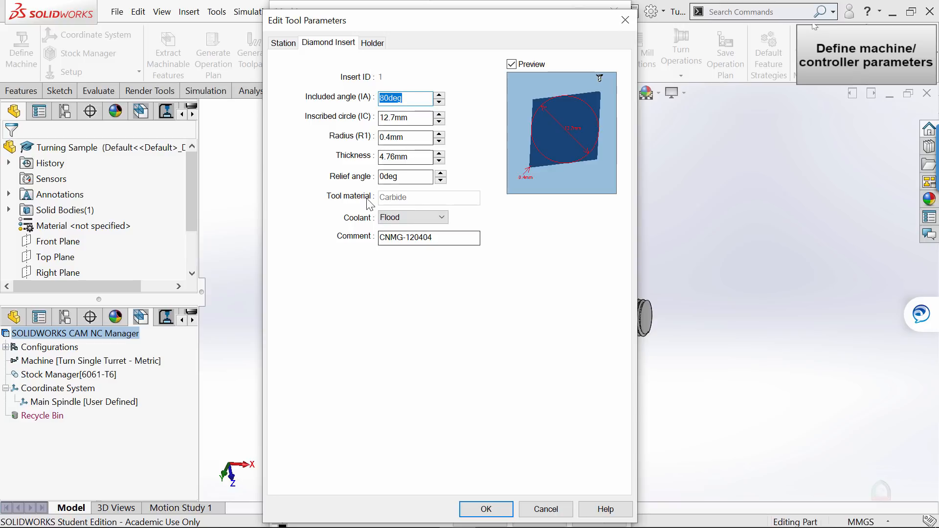
click(535, 123)
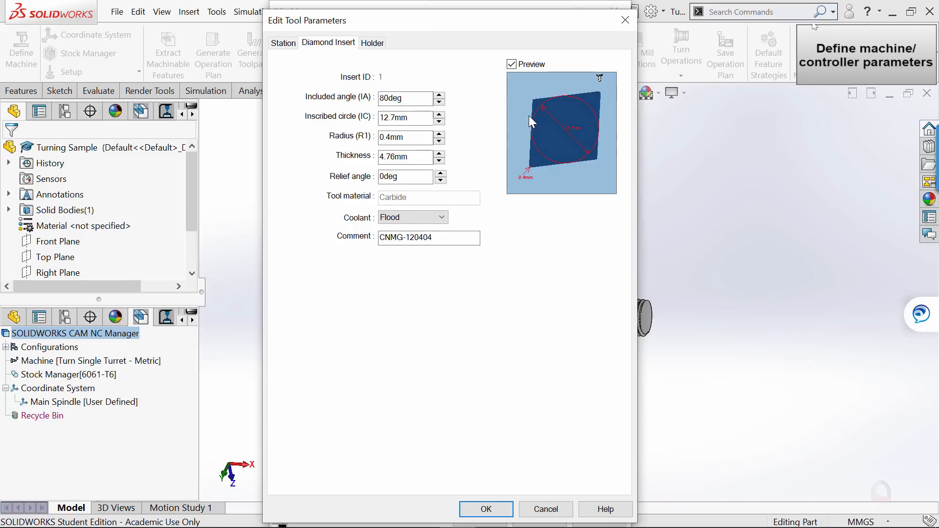
mouse_move(529, 116)
mouse_down()
mouse_move(558, 137)
mouse_move(537, 125)
mouse_up()
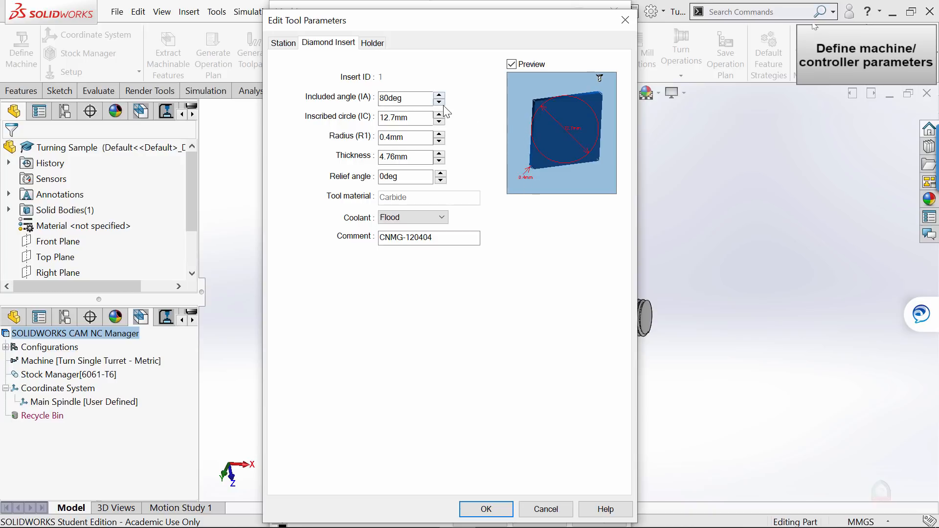
Try a 26 mm shank width and another shank length on the CNMG tool's holder, restoring 16 mm and 100 mm before accepting.
click(372, 43)
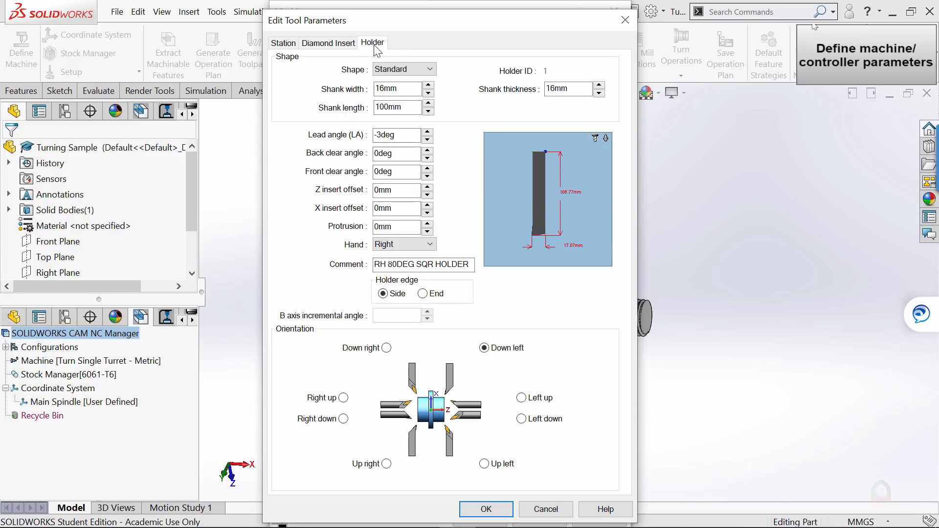
click(429, 85)
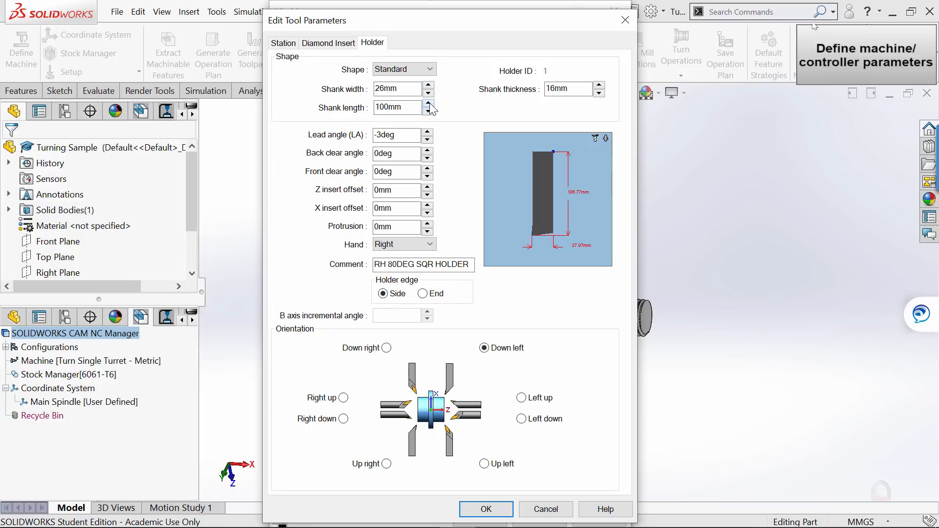
click(429, 104)
click(429, 112)
click(429, 93)
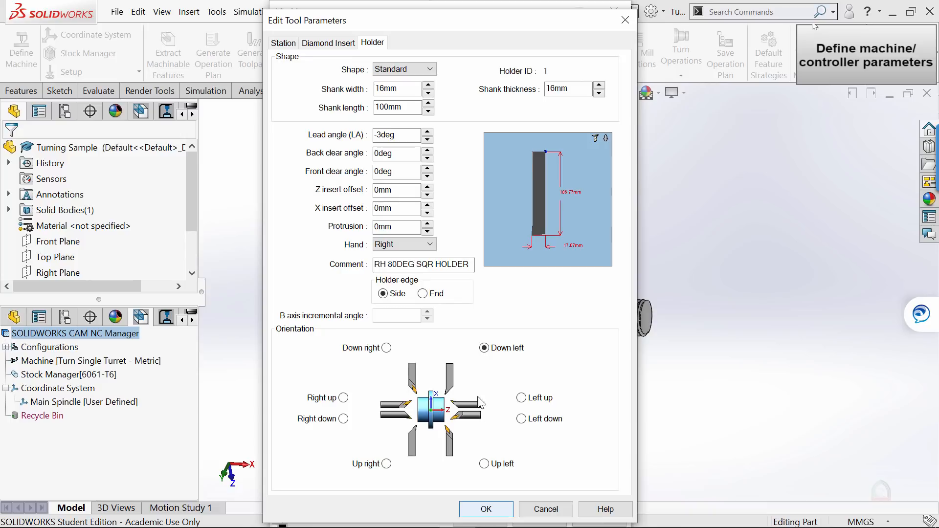
click(487, 510)
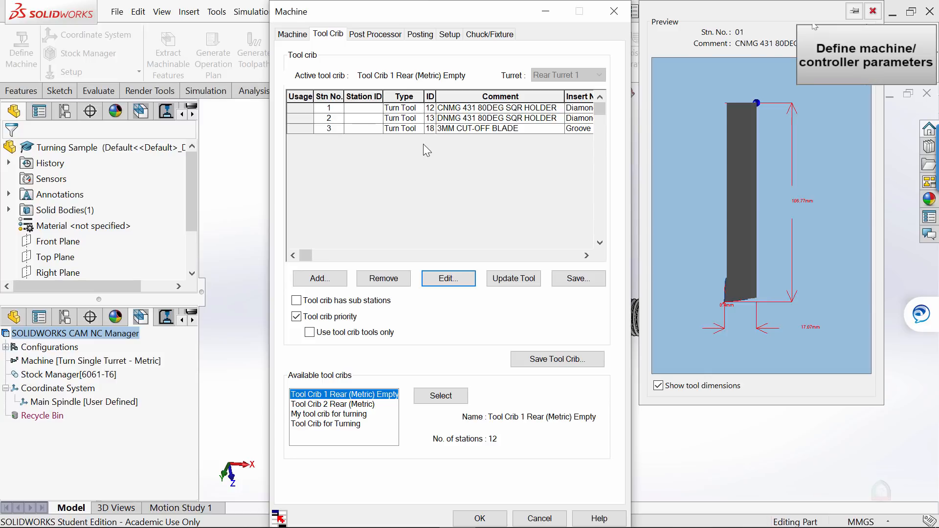
Save the tool crib to the database as My Turning Tools and make it the active crib.
click(555, 363)
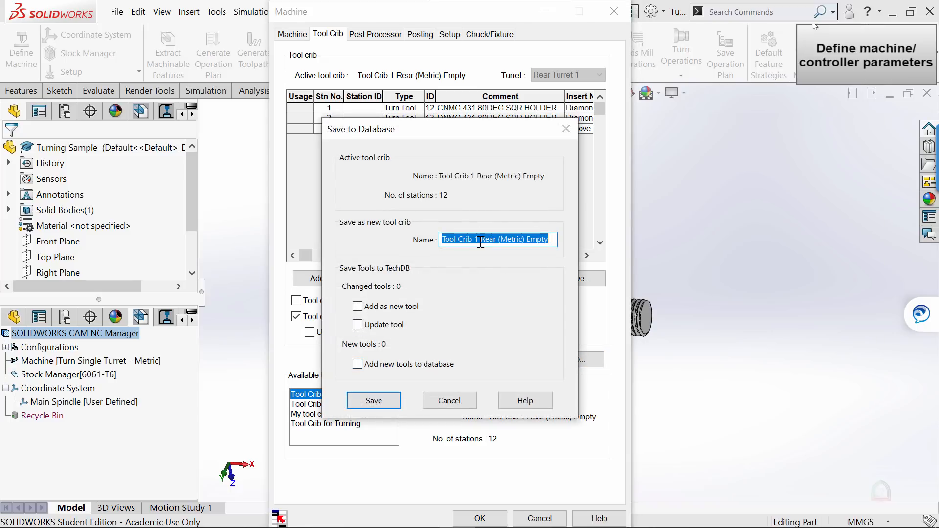
text(My Turning Tools)
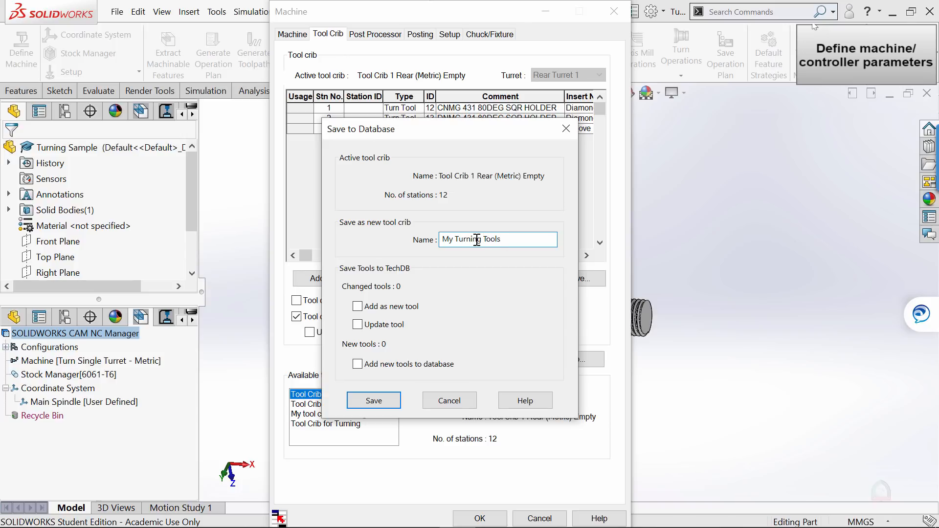
click(373, 400)
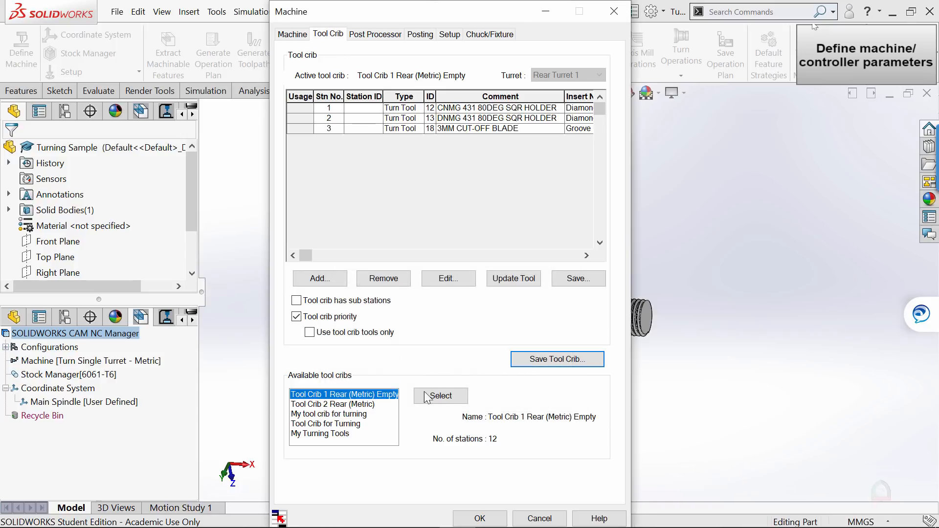
click(319, 434)
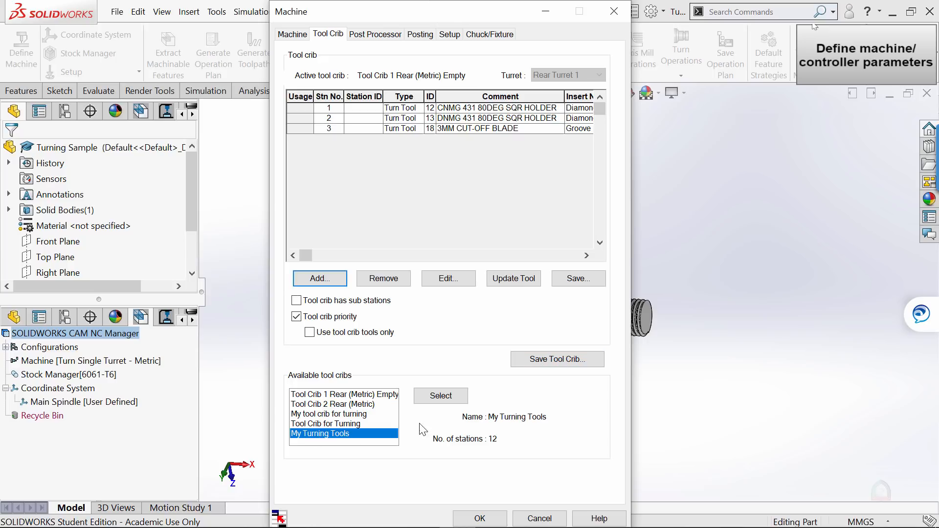
click(424, 394)
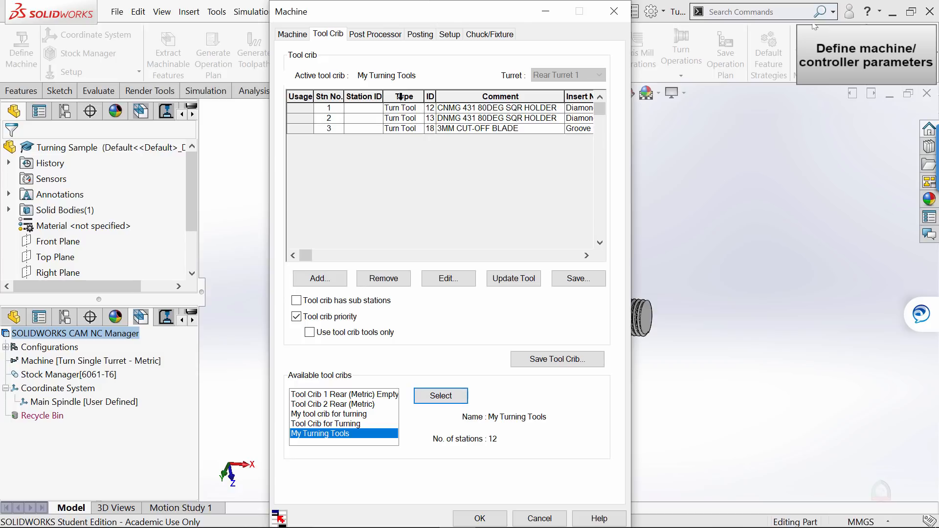
Set TURN\SIEMENS-840D as the machine's active post processor.
click(380, 35)
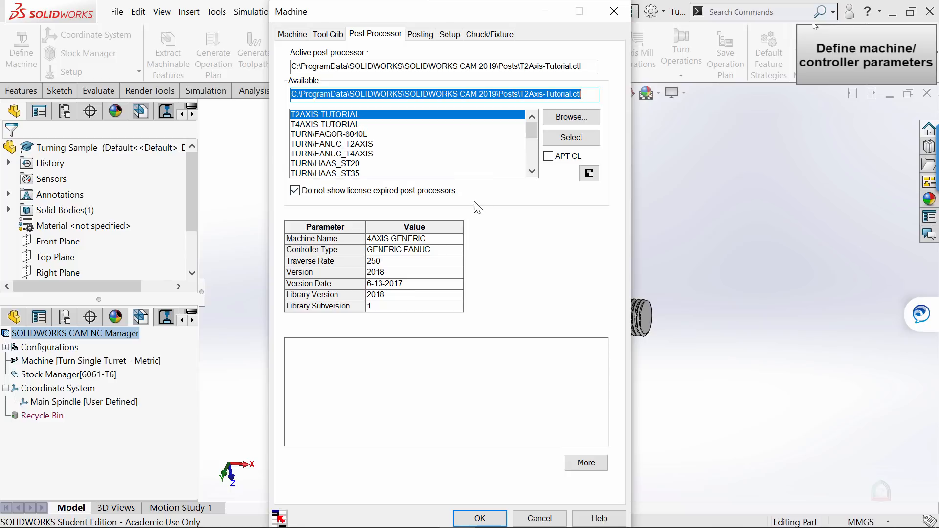
scroll(434, 145, down, 5)
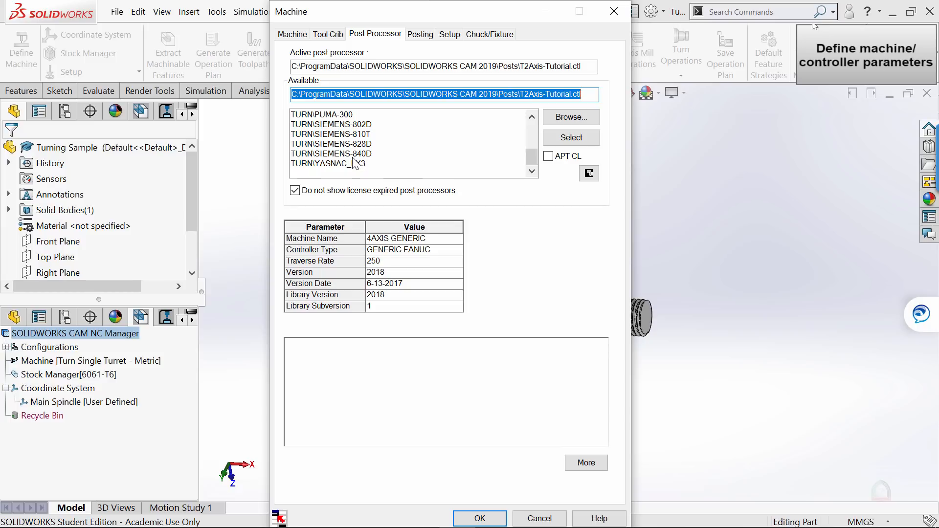
click(329, 154)
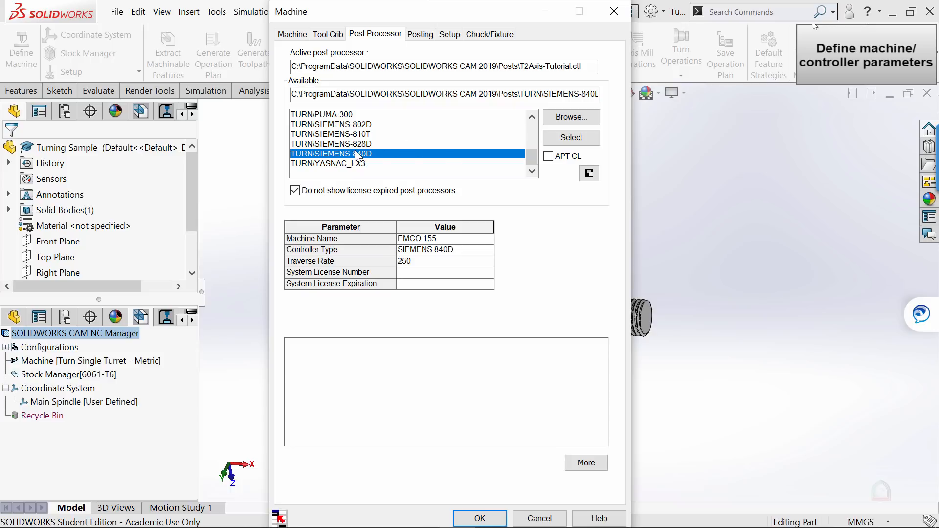
click(570, 141)
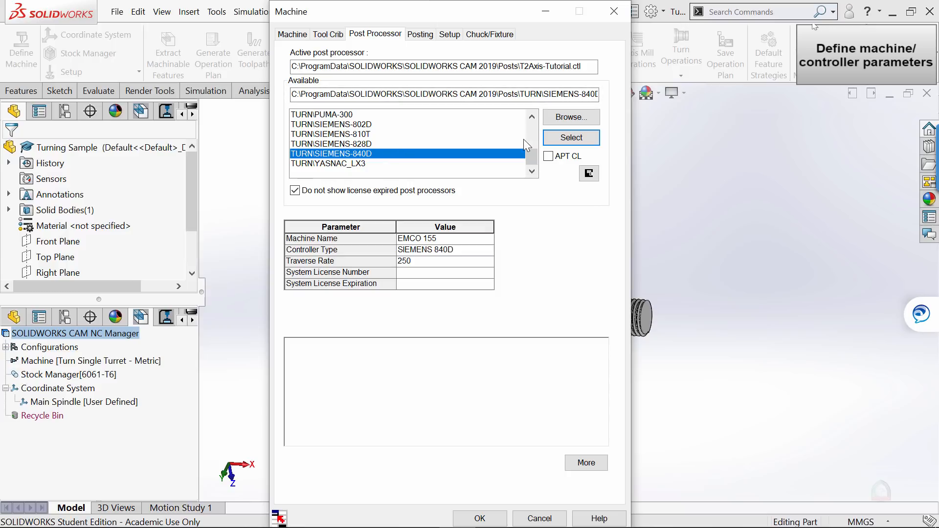
click(562, 142)
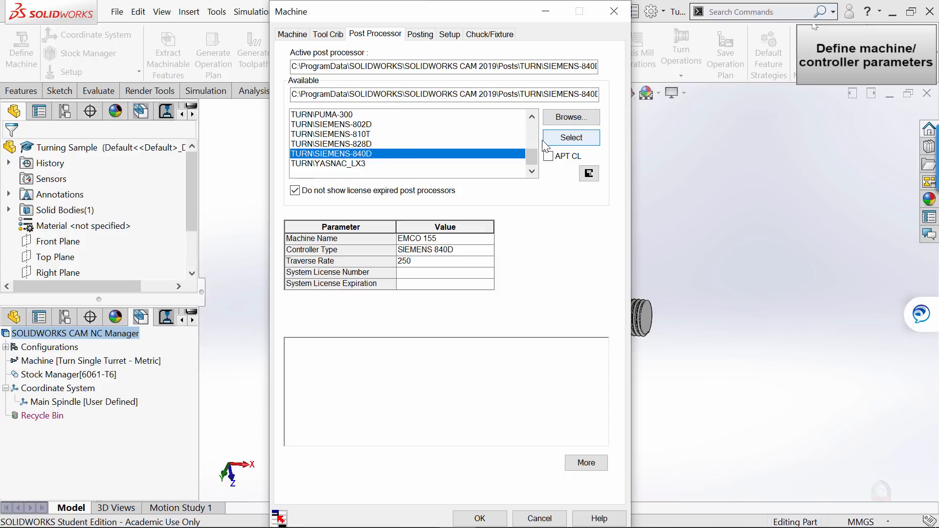
Compare the 200mm_2Step and 150mm_2Step chucks on the main spindle, choose 100mm_2Step_Chuck, and accept the machine definition.
click(495, 35)
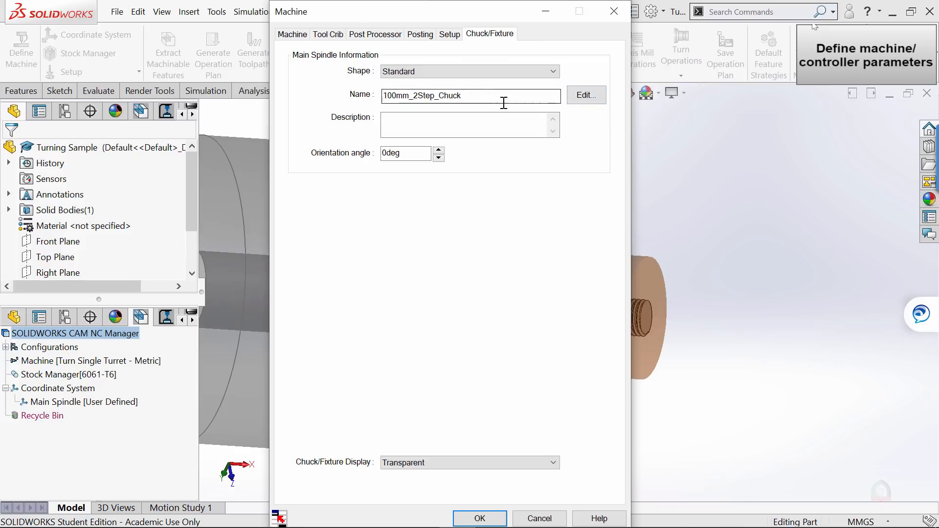
click(591, 98)
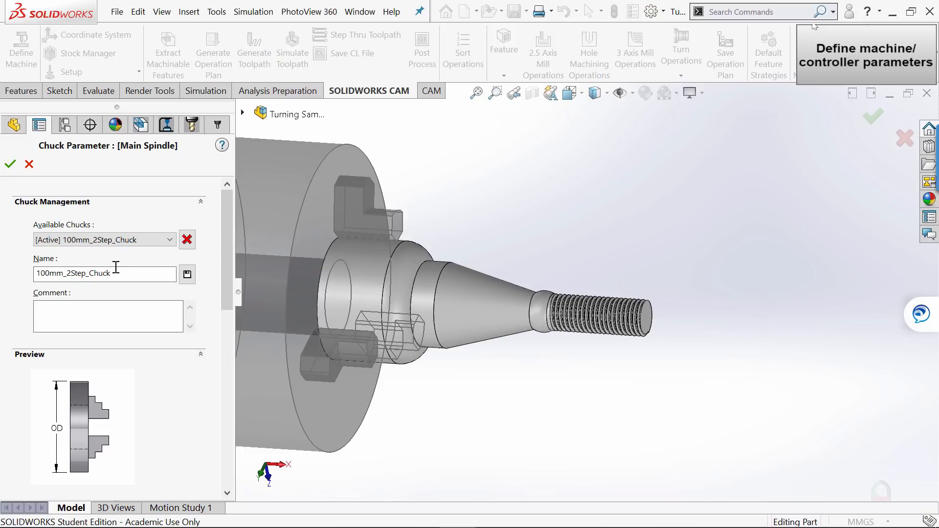
click(169, 240)
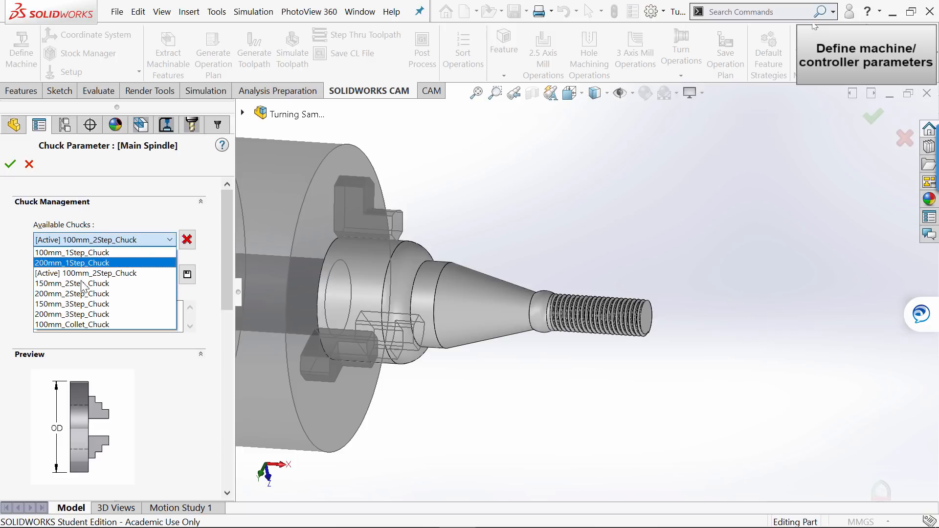
click(68, 293)
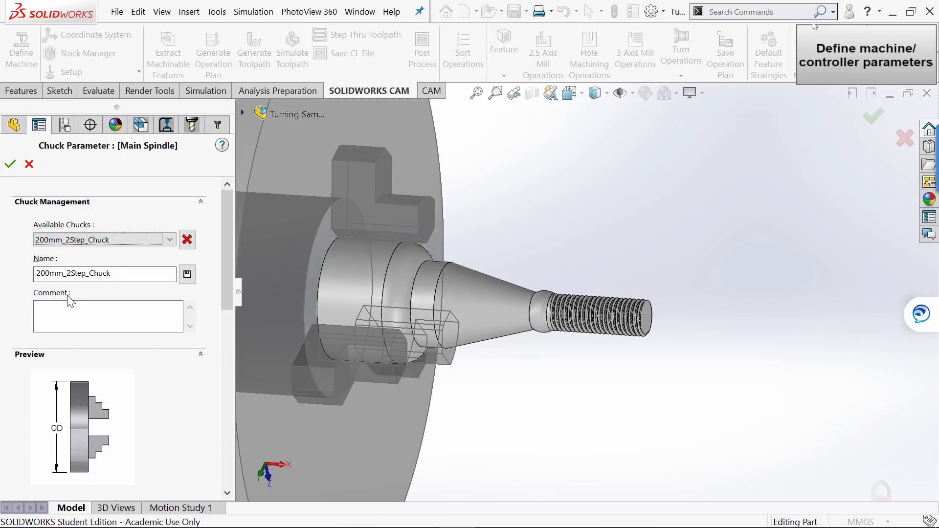
click(169, 240)
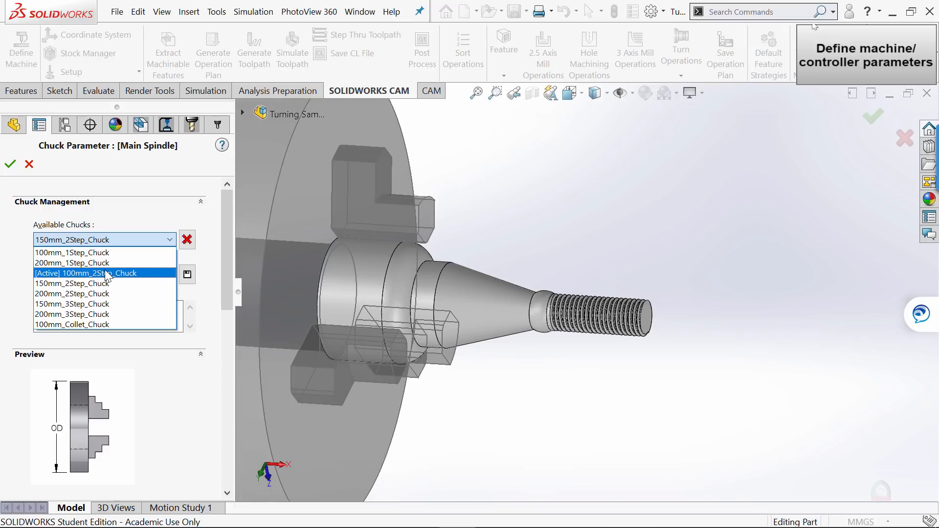
click(108, 273)
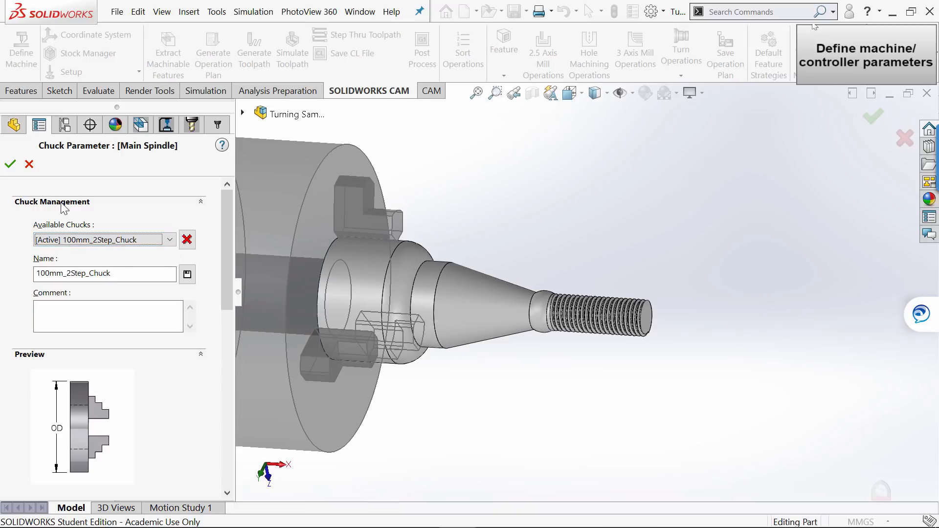
click(10, 163)
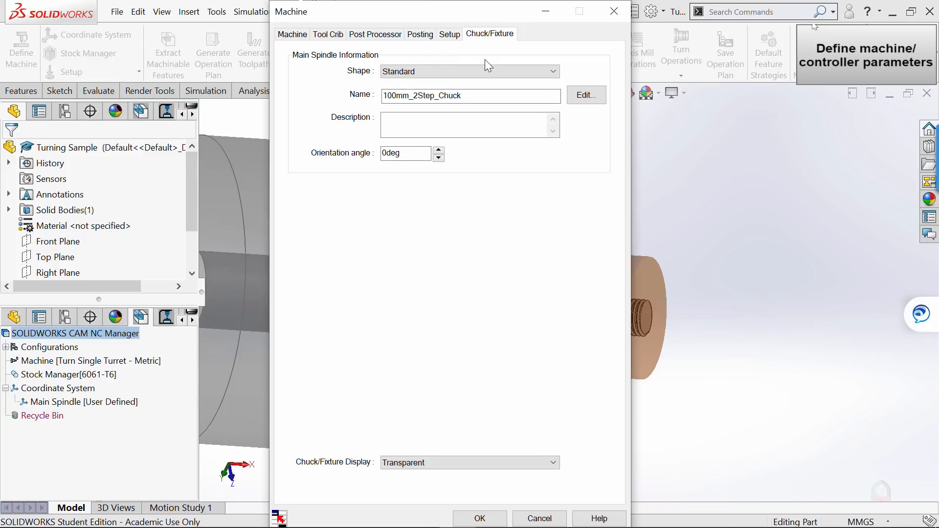
click(479, 519)
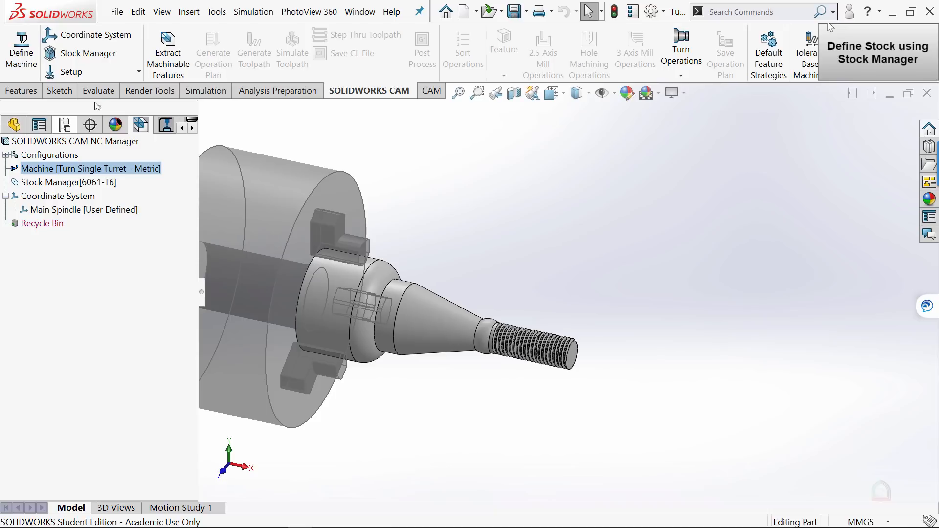
Open the Stock Manager and review the available stock materials, keeping 6061-T6.
click(84, 54)
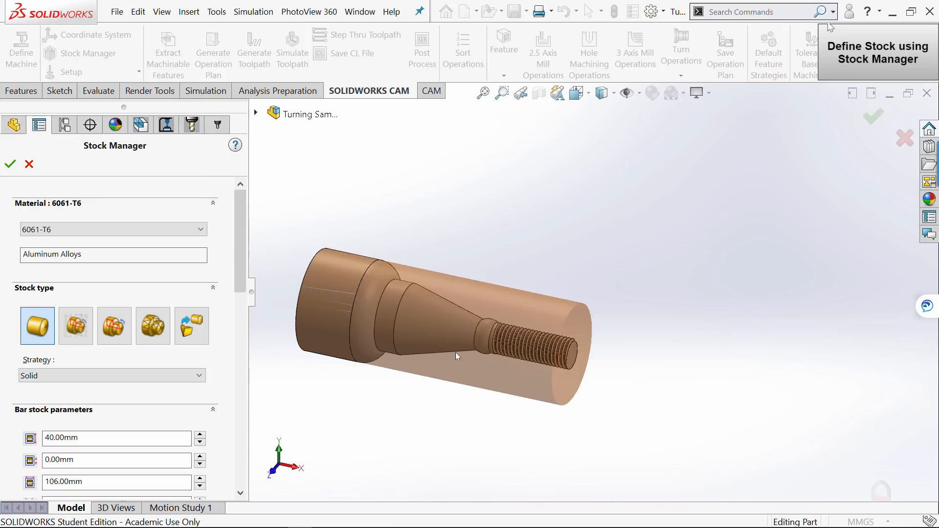
scroll(433, 339, down, 1)
scroll(436, 328, up, 3)
scroll(484, 322, down, 2)
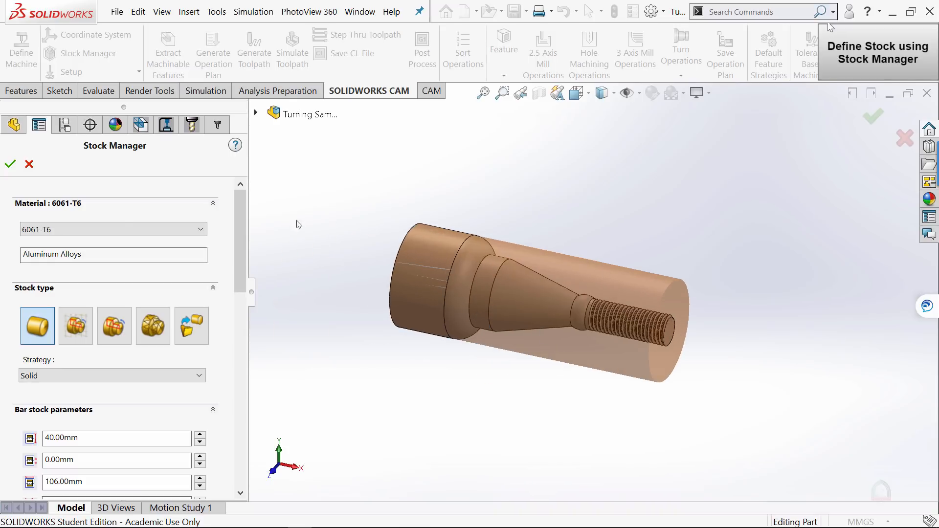
scroll(244, 225, down, 1)
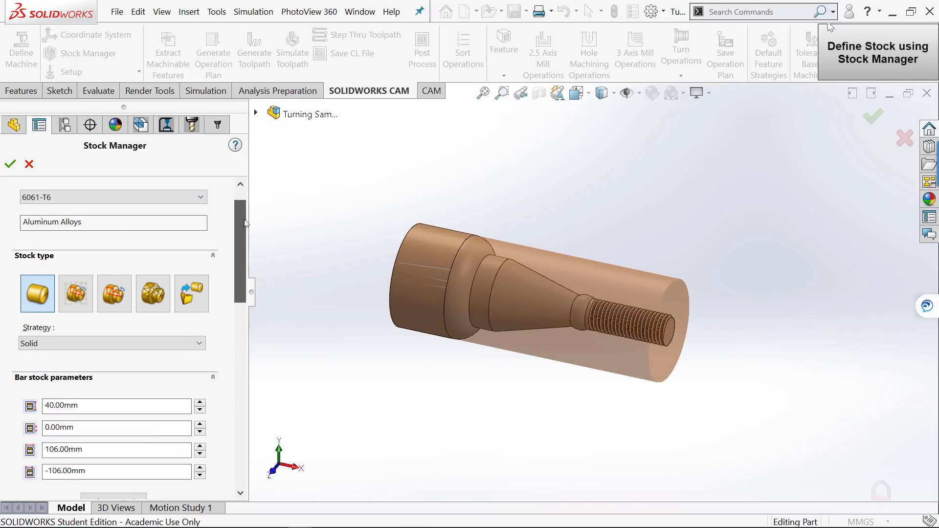
scroll(244, 219, up, 1)
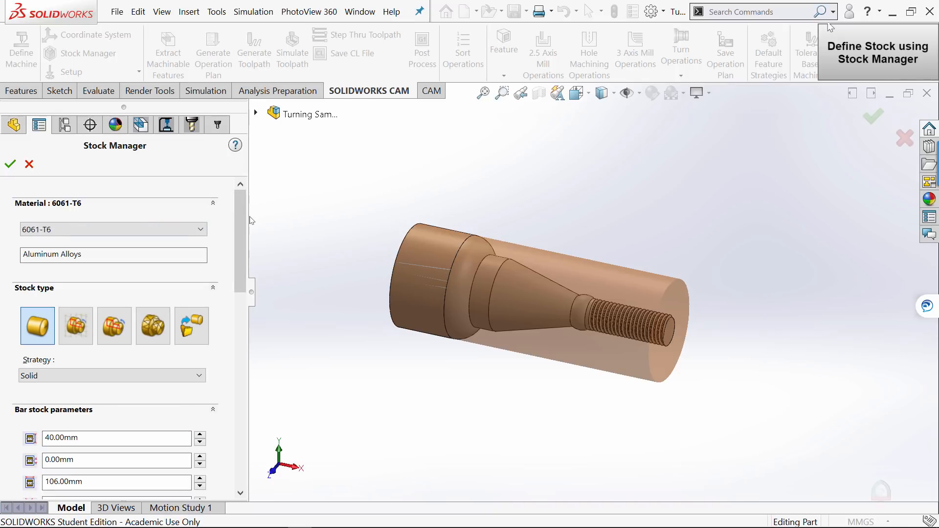
drag(242, 216, 233, 216)
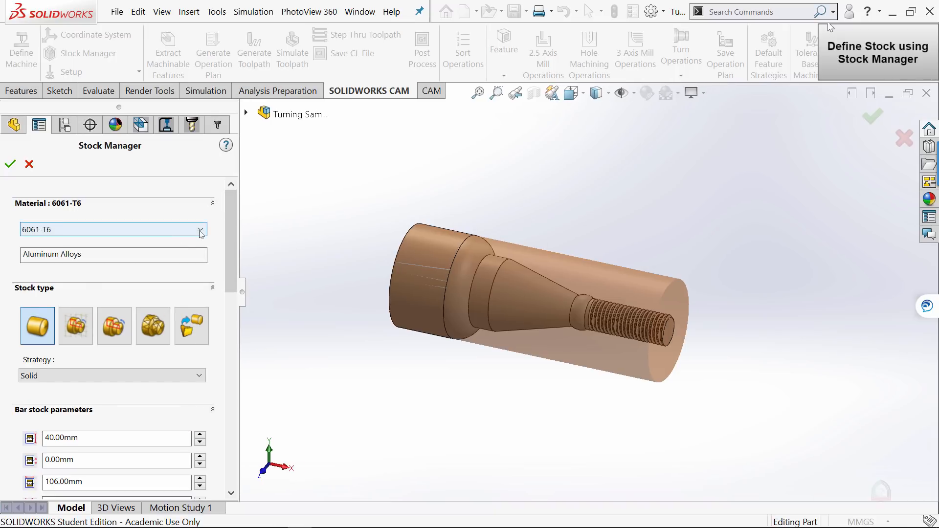
click(200, 229)
scroll(212, 211, up, 2)
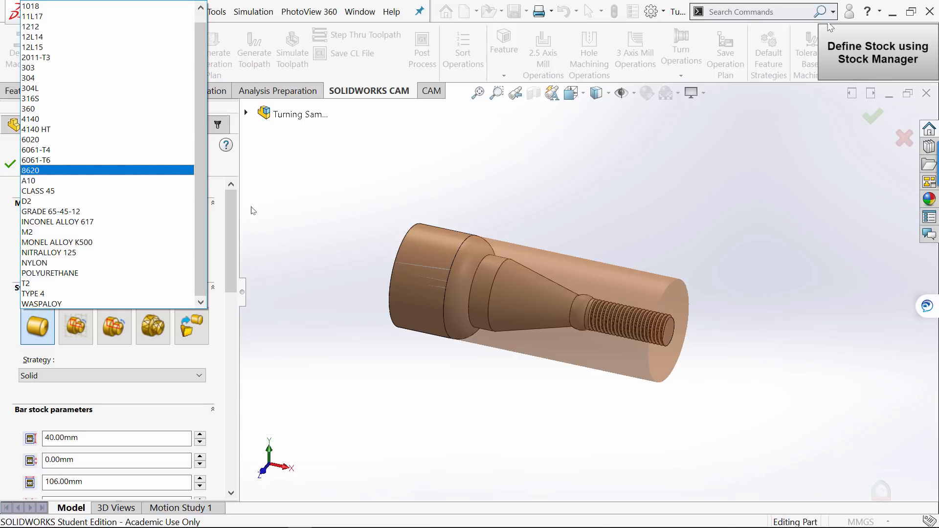
click(303, 195)
scroll(258, 226, down, 2)
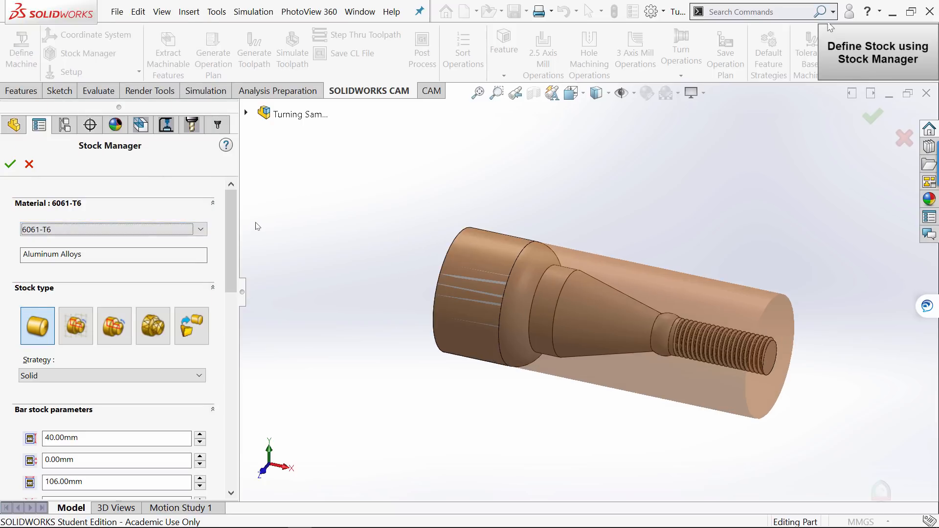
Examine the available stock types, from bar stock through to part file.
scroll(257, 226, up, 2)
scroll(805, 337, down, 2)
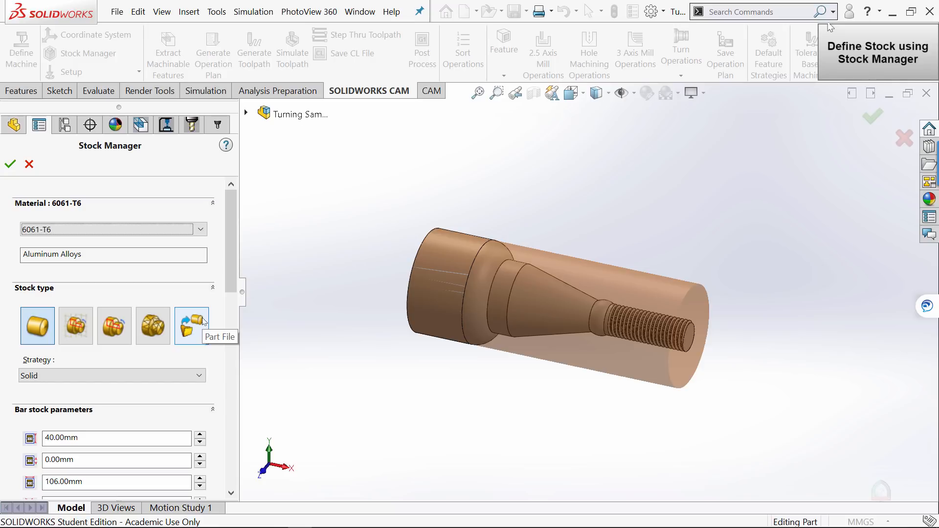
scroll(227, 273, down, 1)
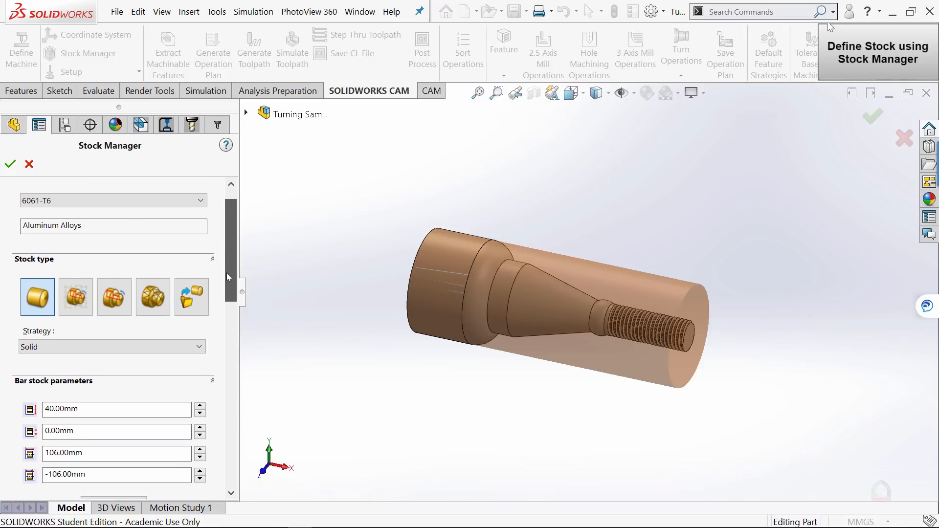
drag(227, 273, 227, 280)
click(151, 322)
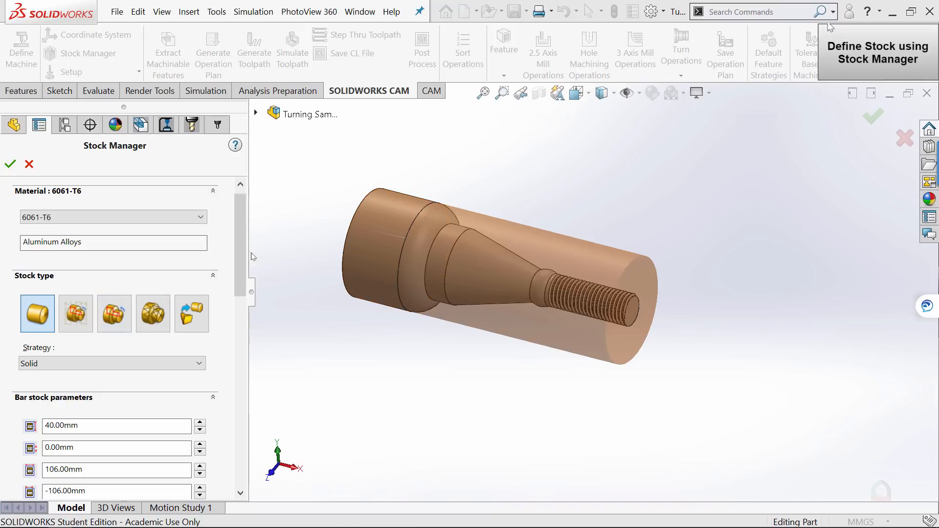
Try a 50 mm outer diameter for the bar stock, then restore 40 mm.
drag(239, 223, 237, 286)
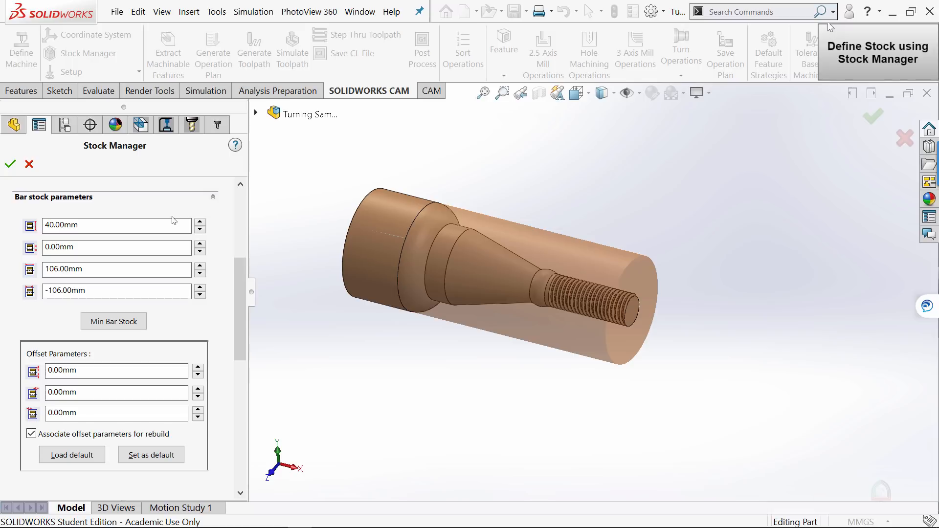
middle_drag(463, 185, 482, 172)
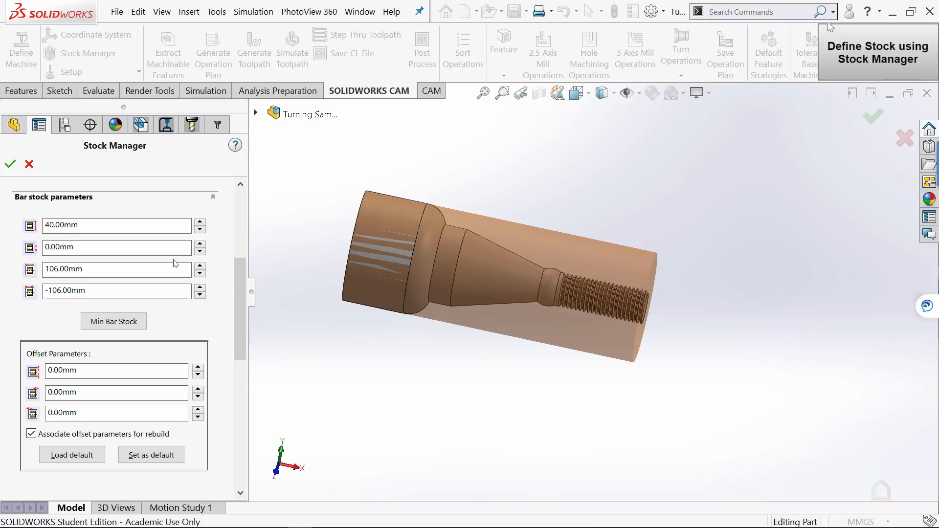
click(200, 222)
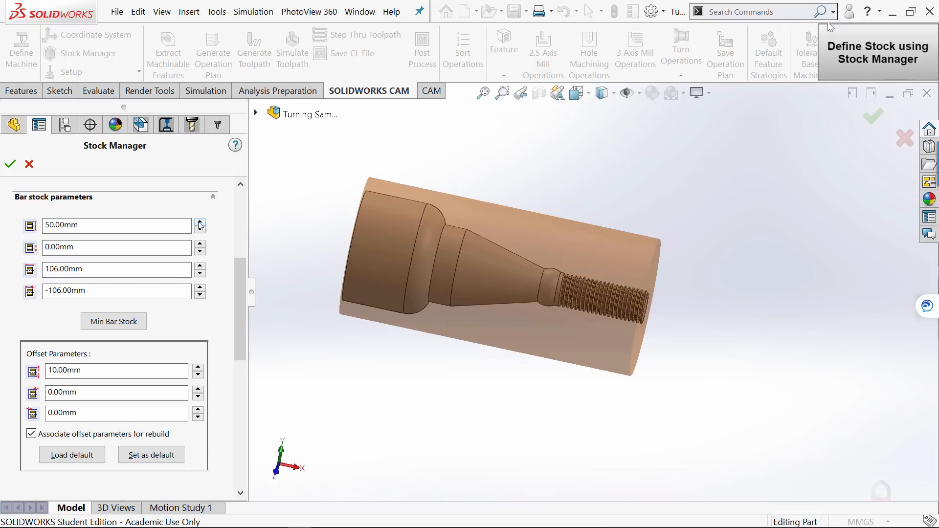
click(199, 230)
middle_drag(509, 153, 479, 152)
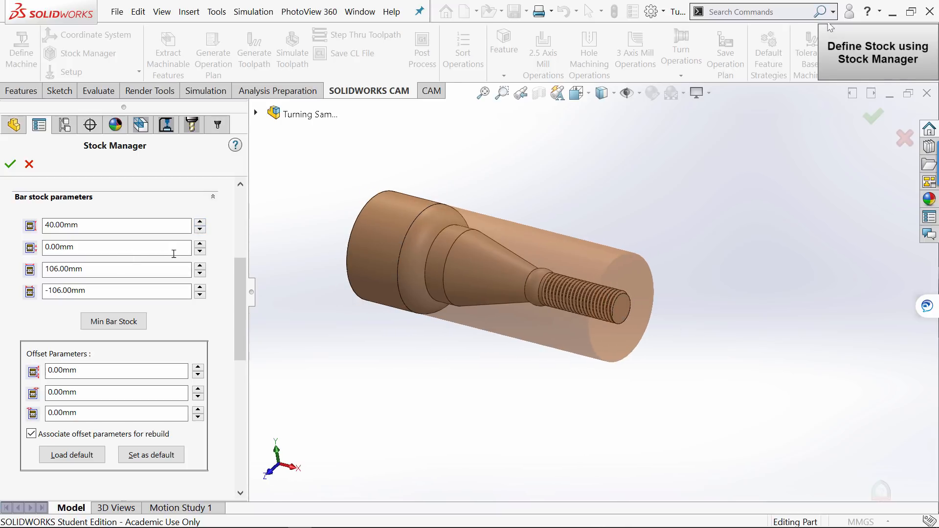
Try a 30 mm inner diameter for the bar stock, then reset it to 0.
click(200, 244)
click(199, 244)
click(200, 244)
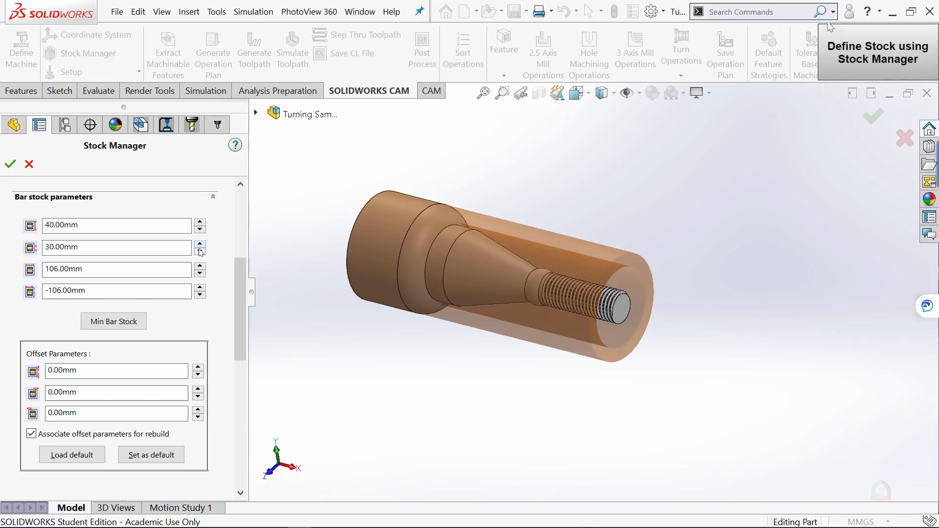
double_click(94, 247)
text(0)
click(108, 270)
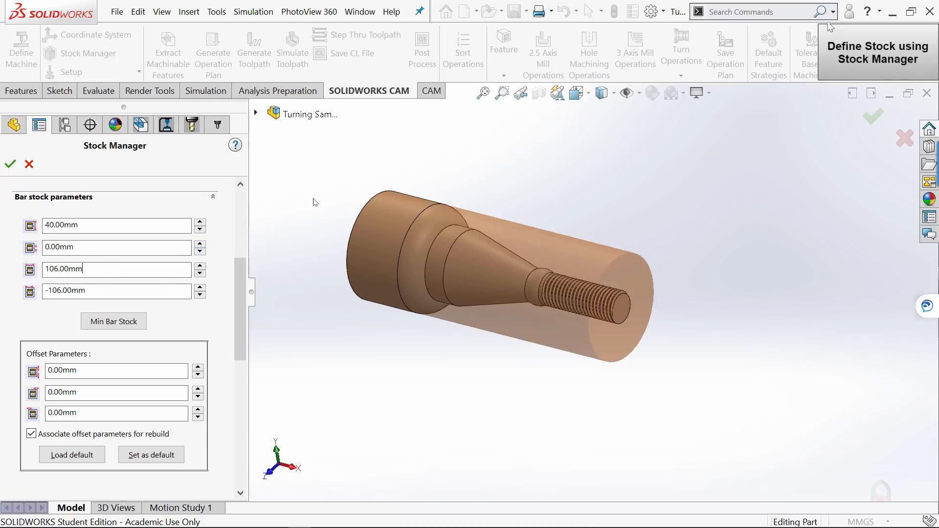
Try a 126 mm stock length and a -116 mm back position, then restore them to 106 mm and -106 mm.
middle_drag(315, 204, 392, 220)
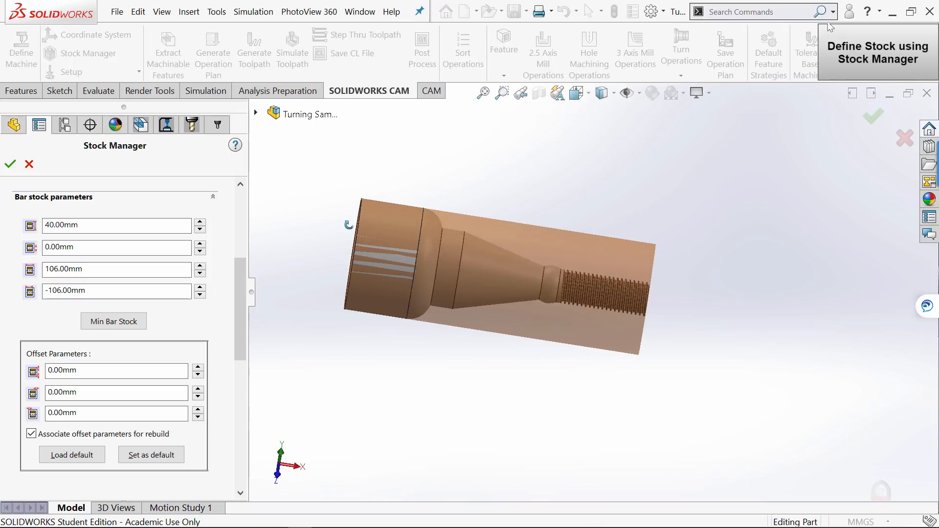
click(200, 267)
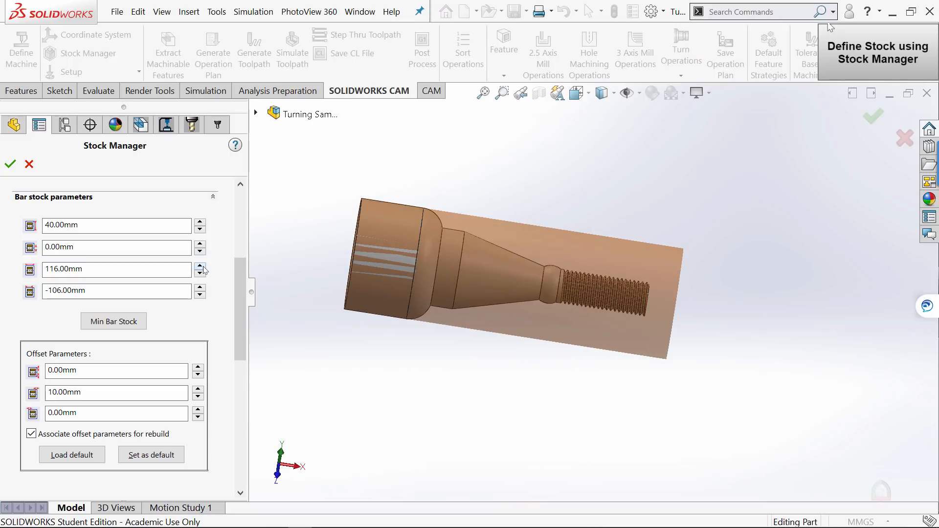
click(200, 267)
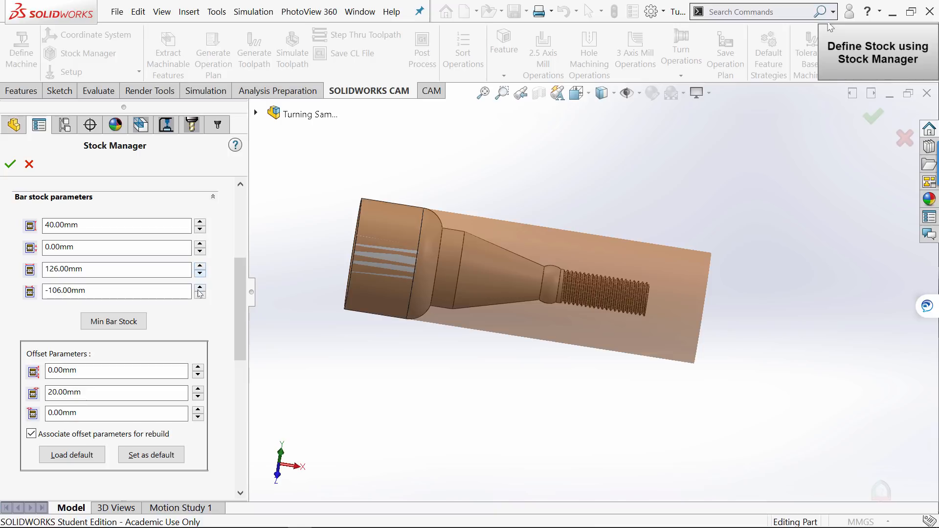
click(200, 296)
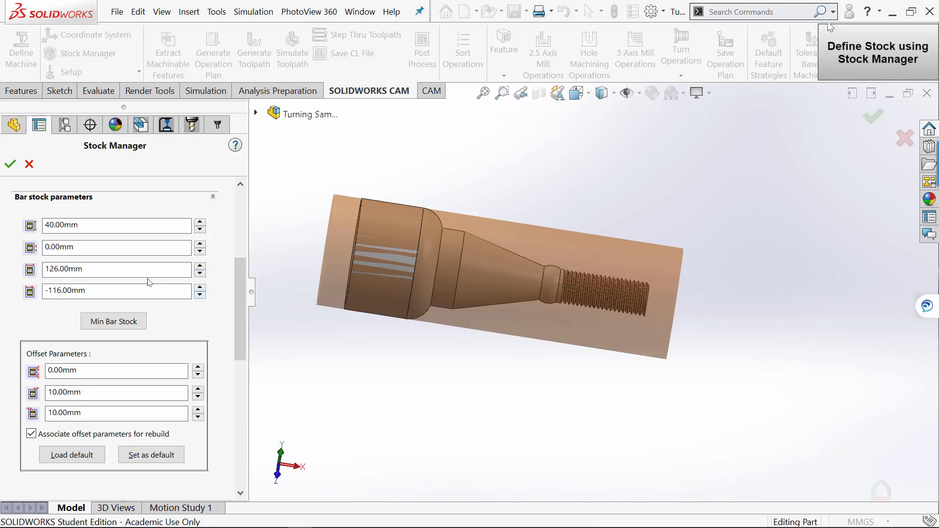
double_click(123, 288)
text(106)
double_click(135, 269)
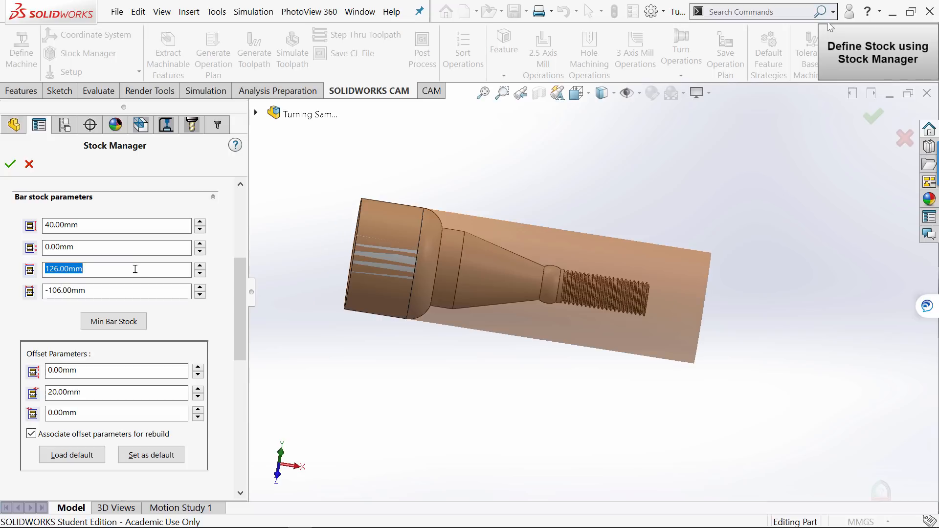
text(106)
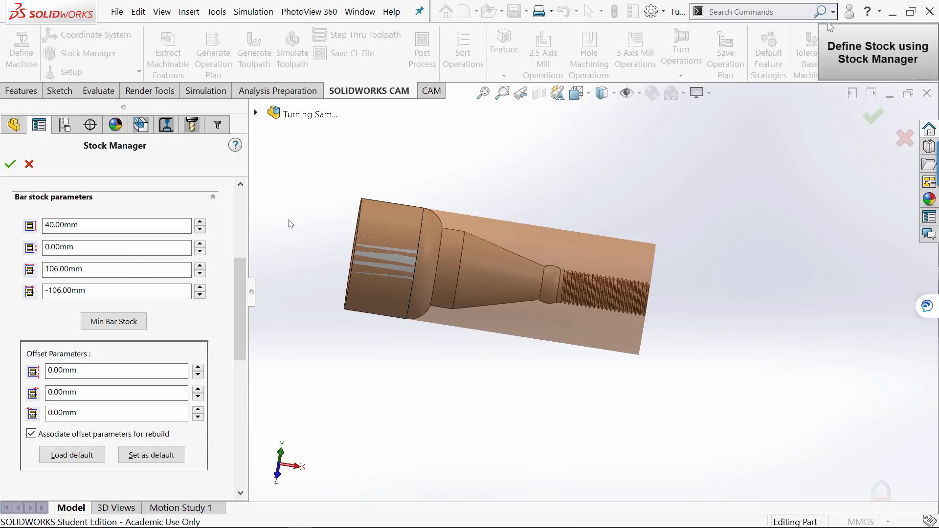
Show the part in Front view and set the bar stock's outer diameter offset to 1 mm.
scroll(238, 306, down, 3)
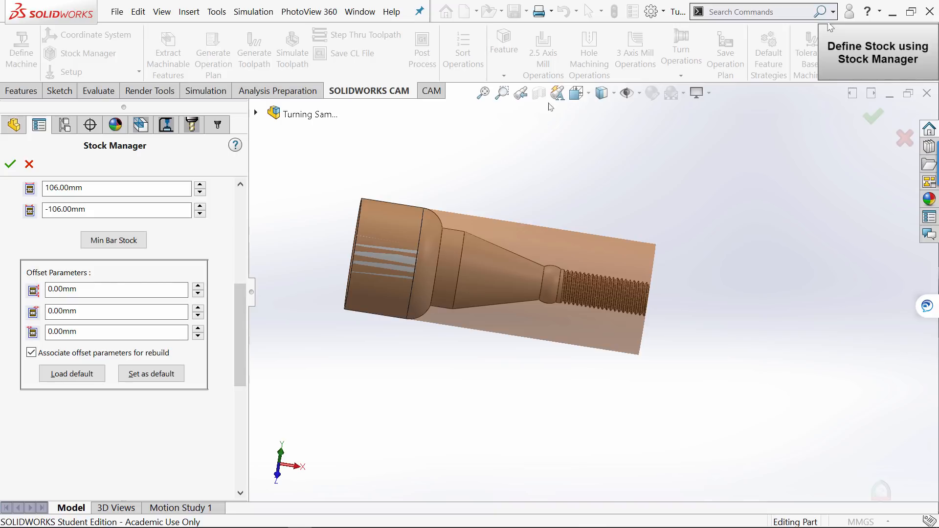
click(577, 94)
click(611, 166)
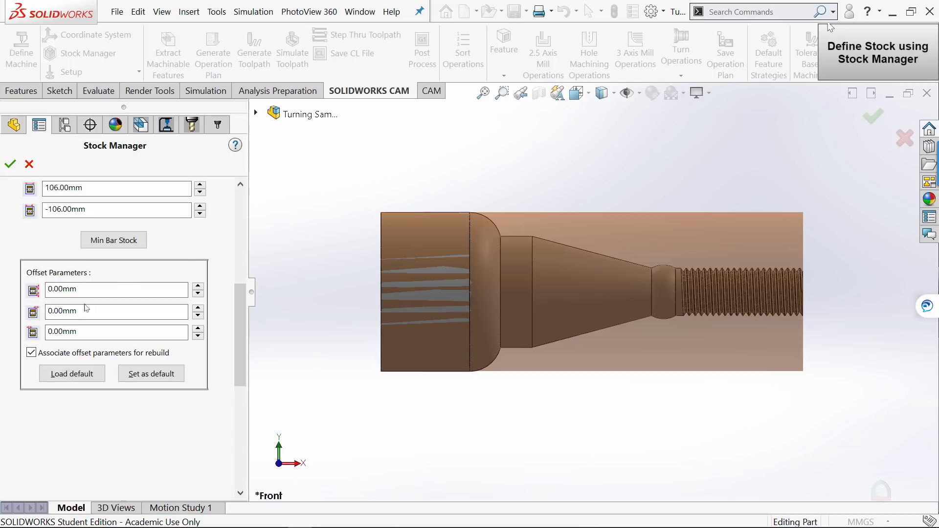
double_click(97, 288)
text(1)
key(Return)
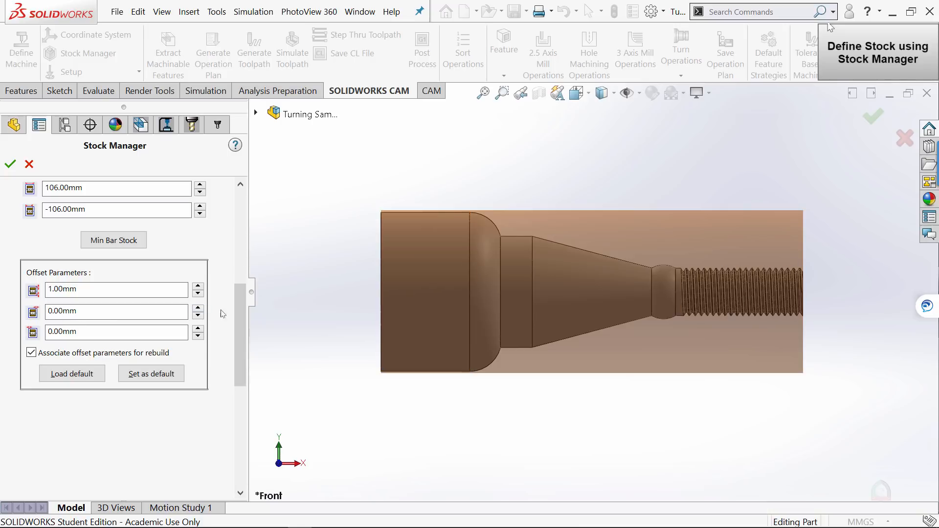
Set the stock's front offset, beyond the threaded end of the part, to 3 mm.
double_click(73, 312)
text(3)
click(285, 253)
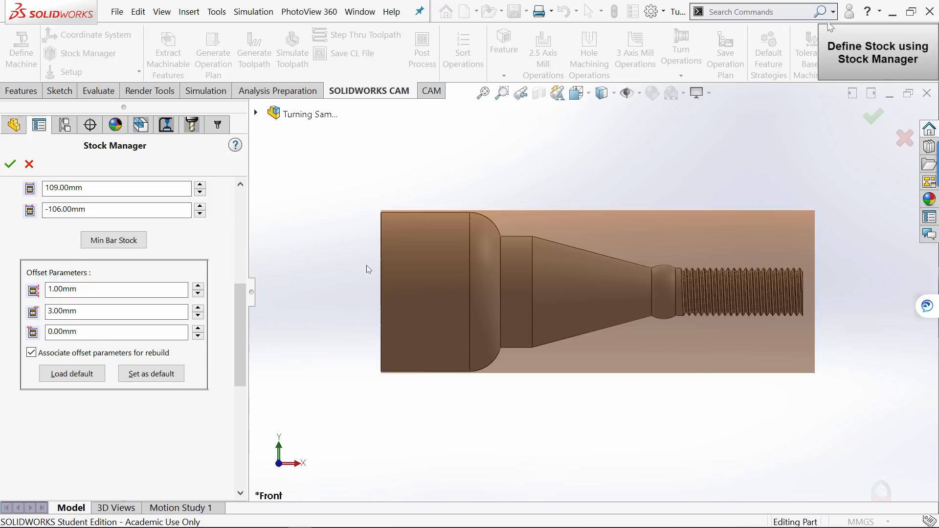
Set the stock's back offset, behind the large cylindrical end, to 50 mm and accept the stock definition.
scroll(366, 265, up, 2)
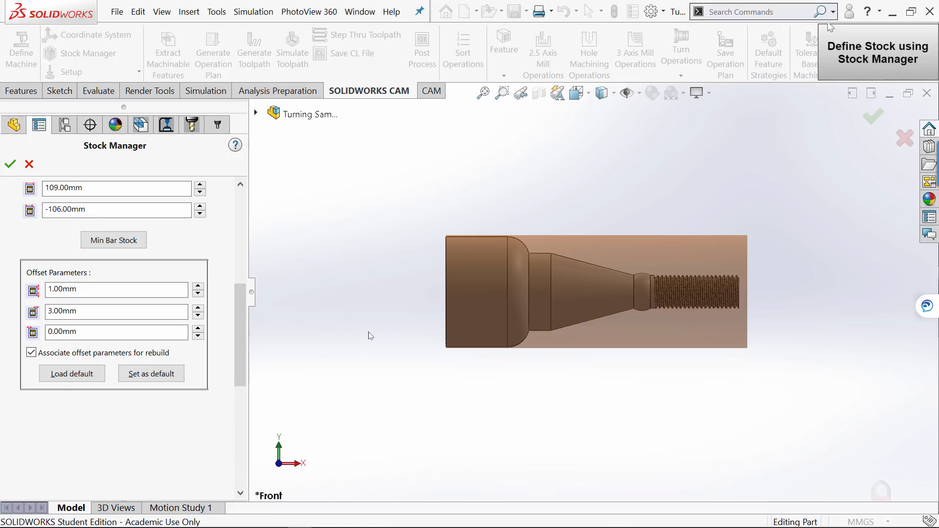
double_click(99, 332)
text(50)
key(Return)
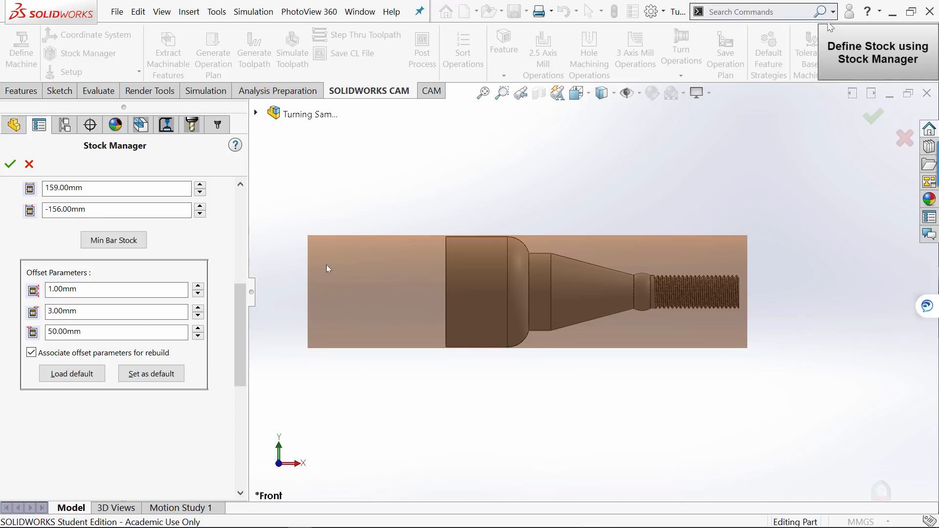
click(9, 165)
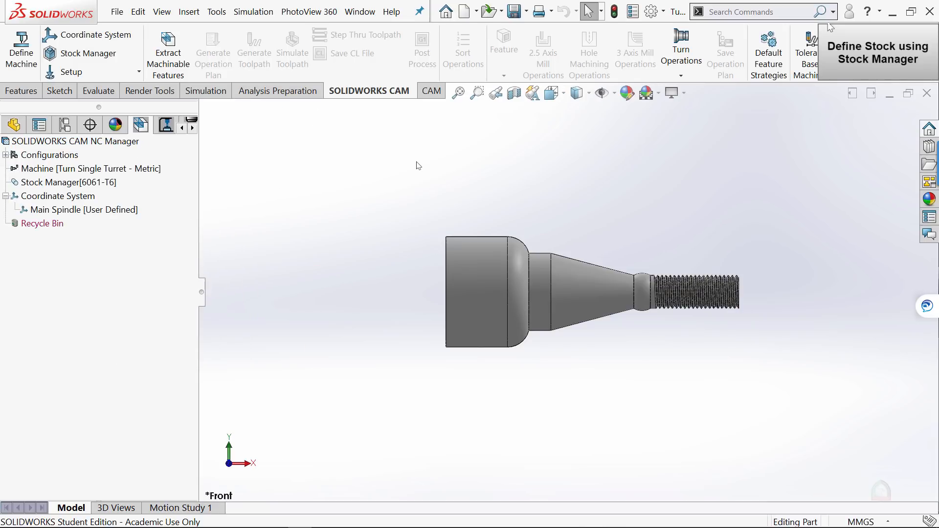
Examine the bar stock around the part in isometric, Front and rotated views, comparing the allowances at both ends.
click(56, 184)
key(ctrl+7)
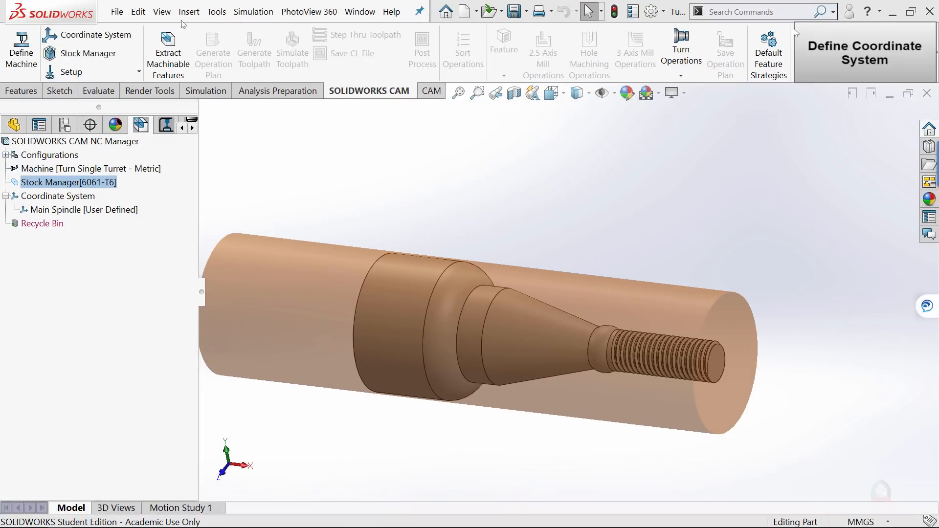
scroll(549, 295, up, 1)
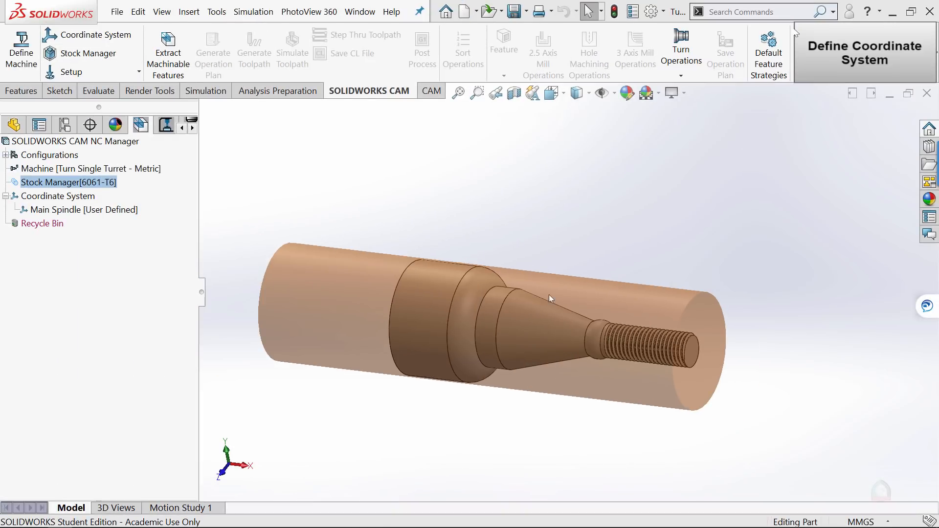
scroll(521, 291, down, 3)
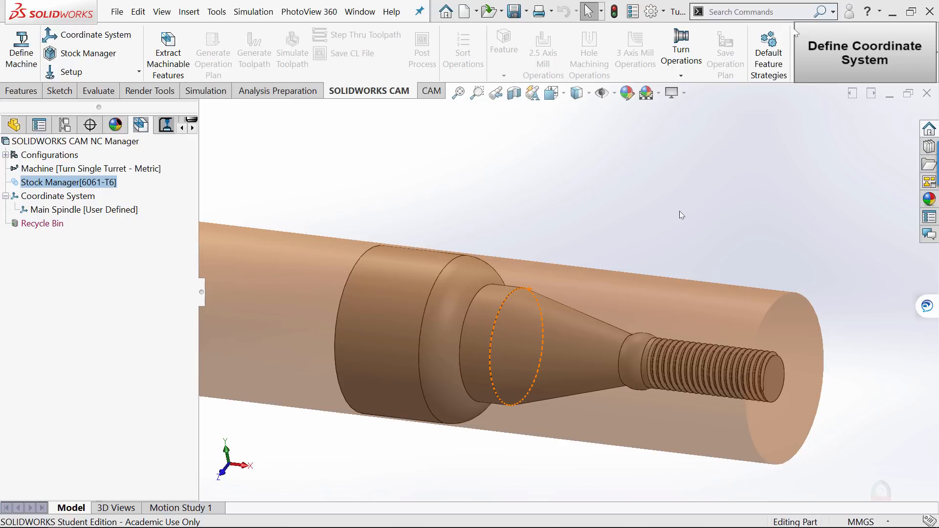
scroll(680, 208, up, 1)
scroll(665, 294, up, 2)
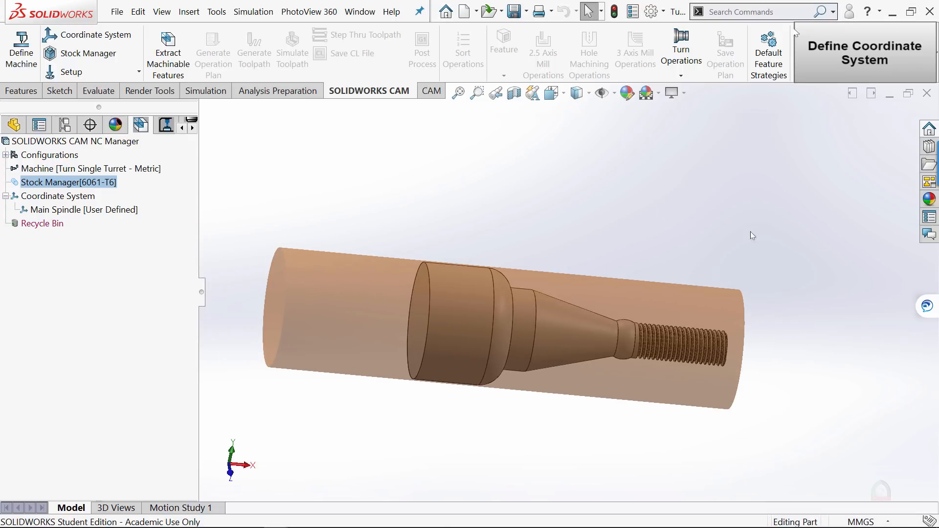
middle_drag(755, 238, 734, 270)
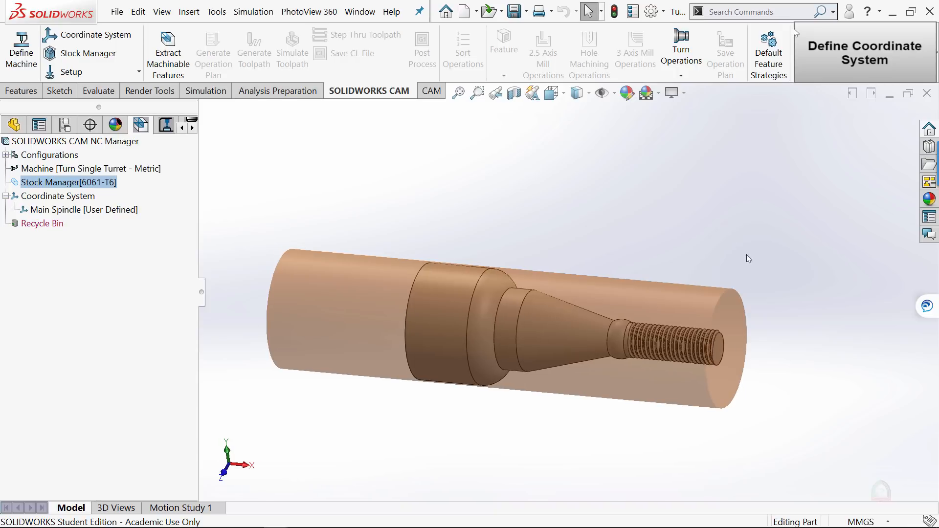
key(space)
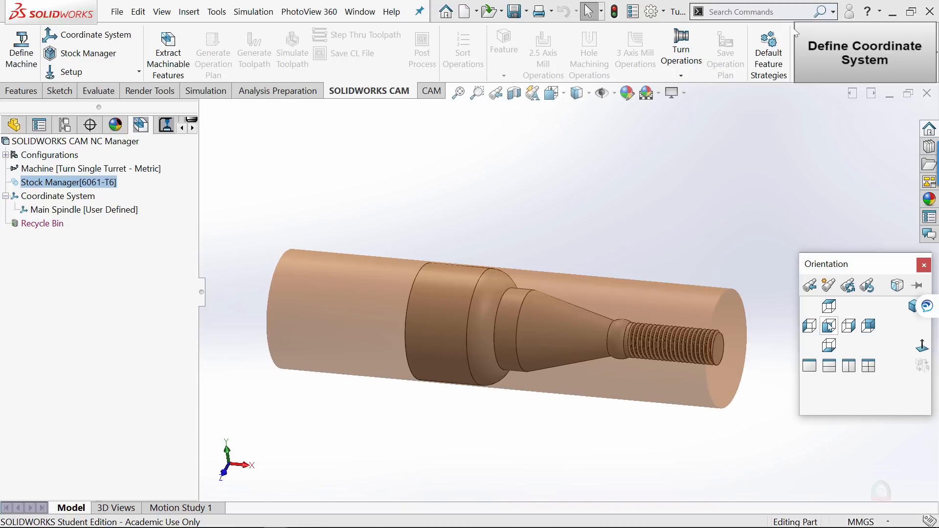
click(829, 325)
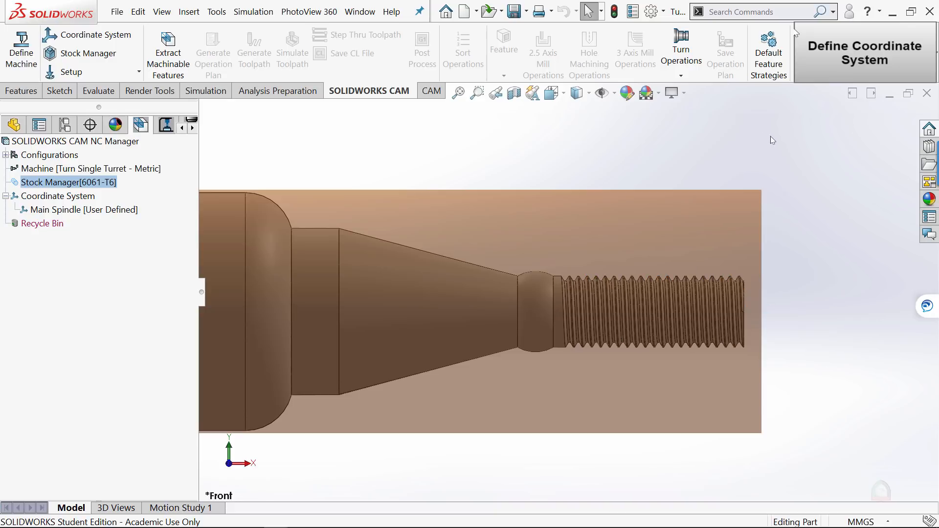
middle_drag(819, 166, 686, 282)
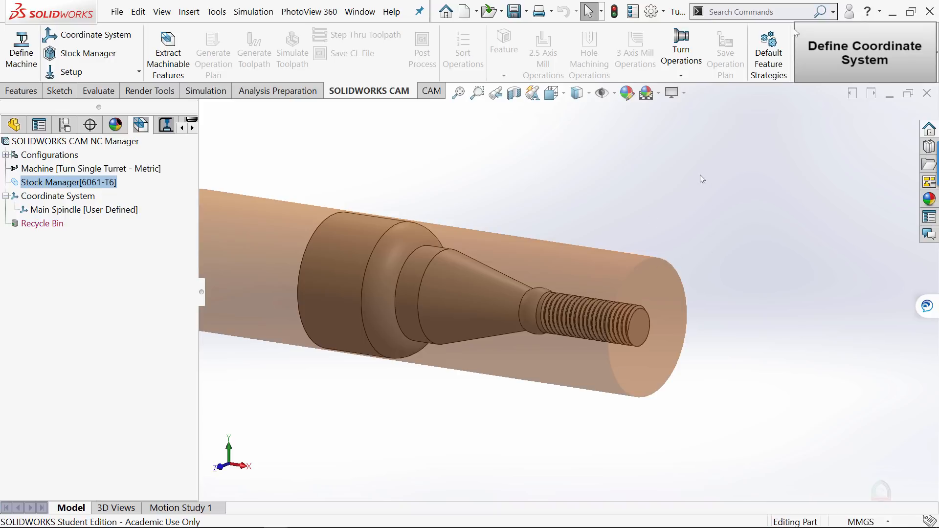
key(f)
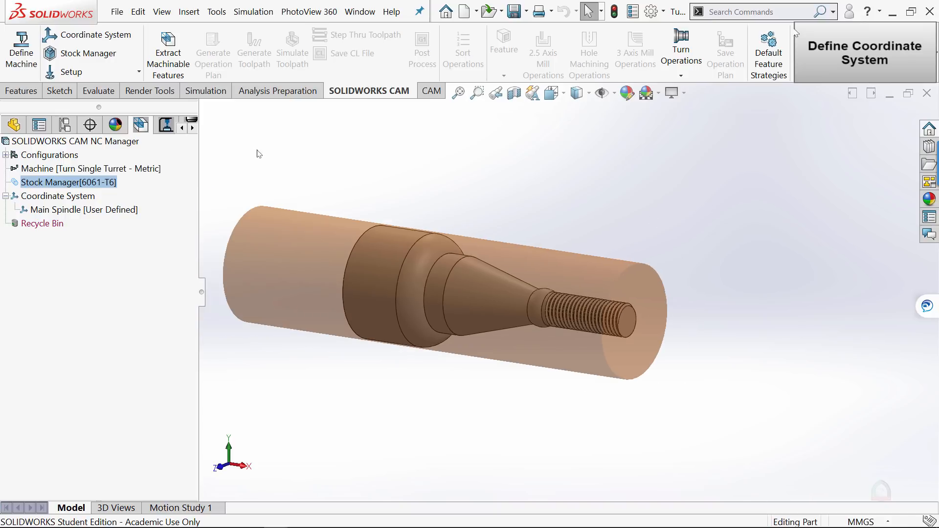
Start defining the main spindle coordinate system and set its origin to the stock vertex.
click(96, 36)
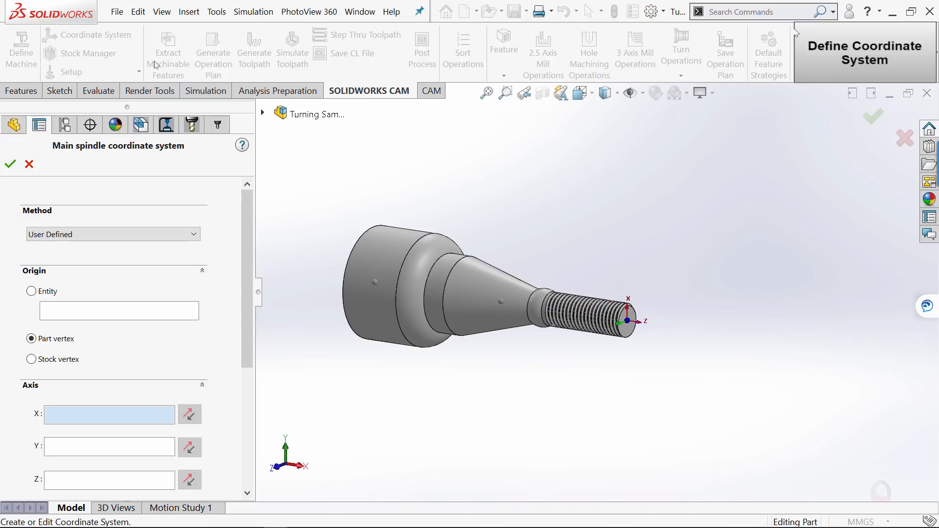
middle_drag(541, 146, 533, 165)
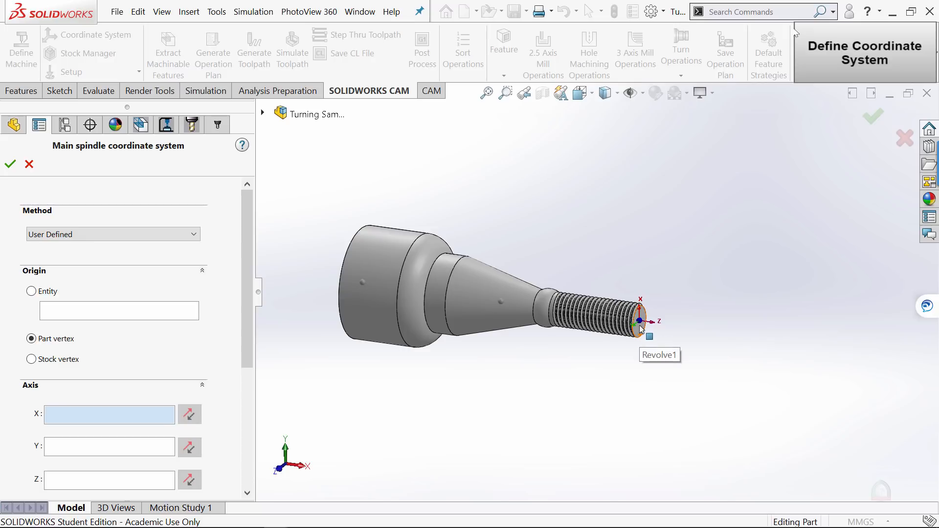
drag(247, 225, 247, 253)
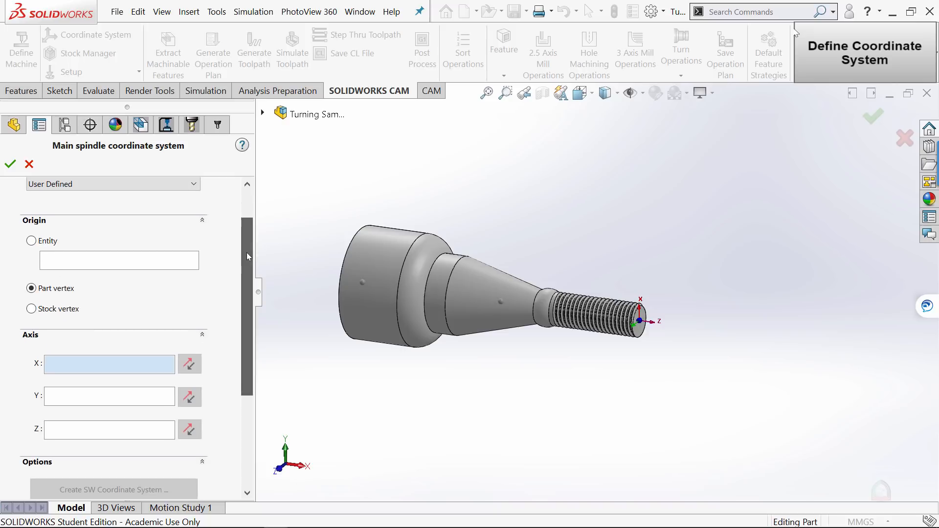
click(31, 309)
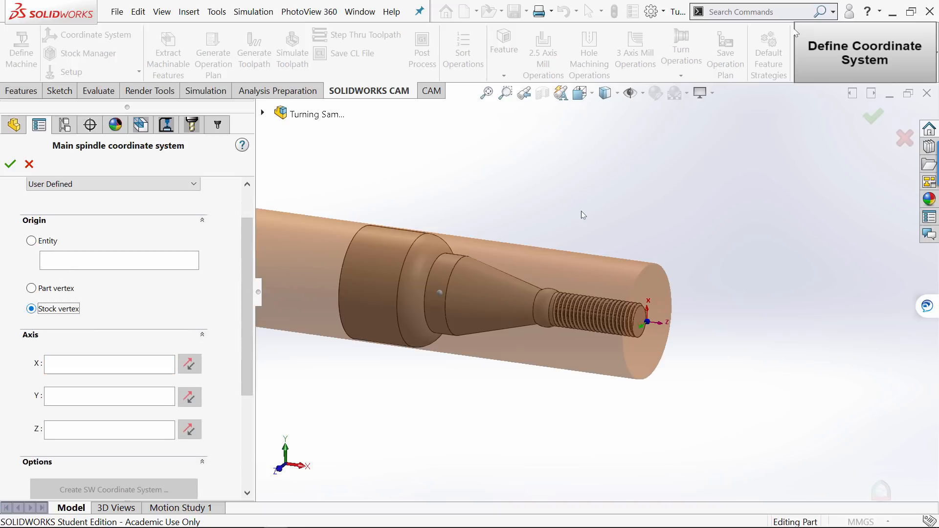
Examine the coordinate system's origin relative to the stock's front face and the threaded end in Front and rotated views.
key(space)
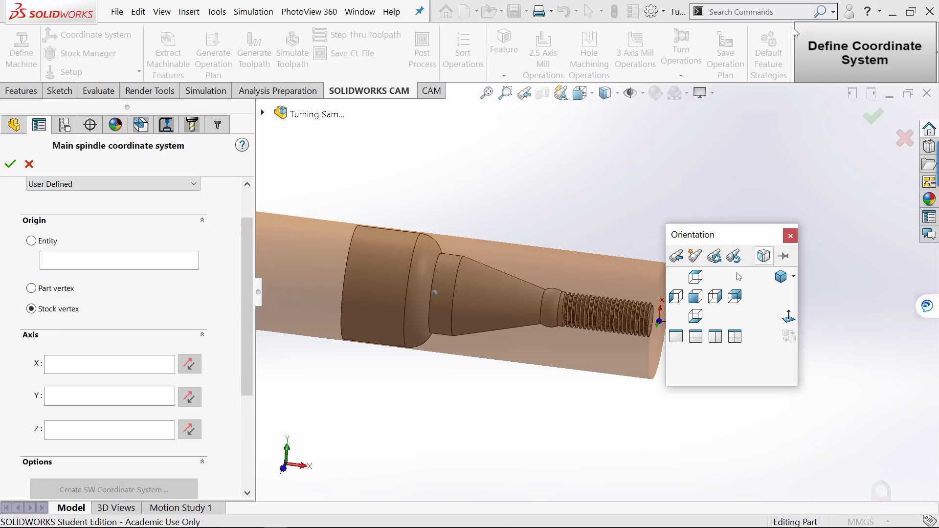
key(Escape)
key(ctrl+1)
scroll(839, 306, up, 5)
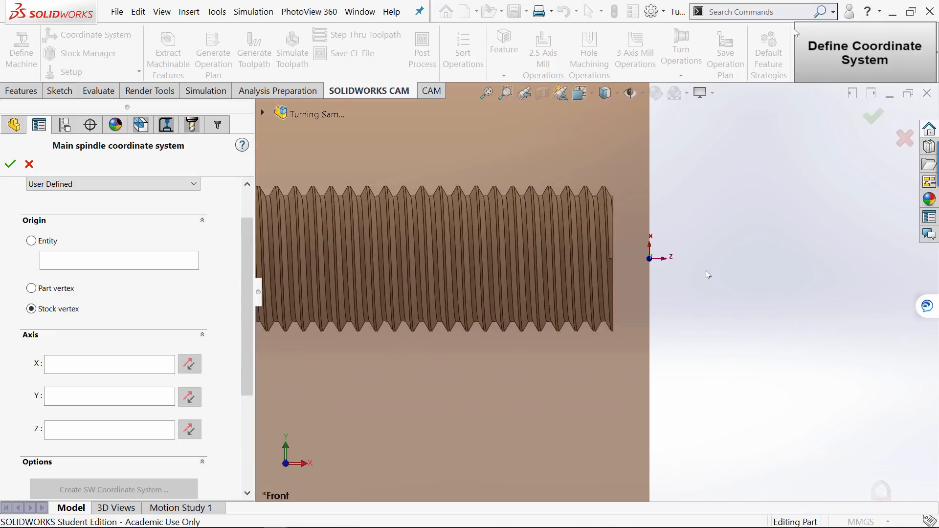
scroll(706, 270, up, 1)
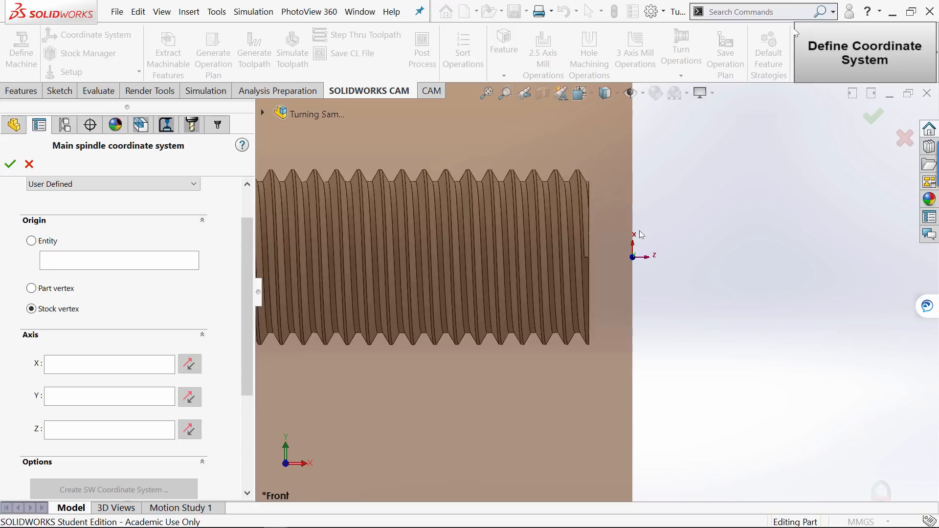
scroll(691, 241, down, 5)
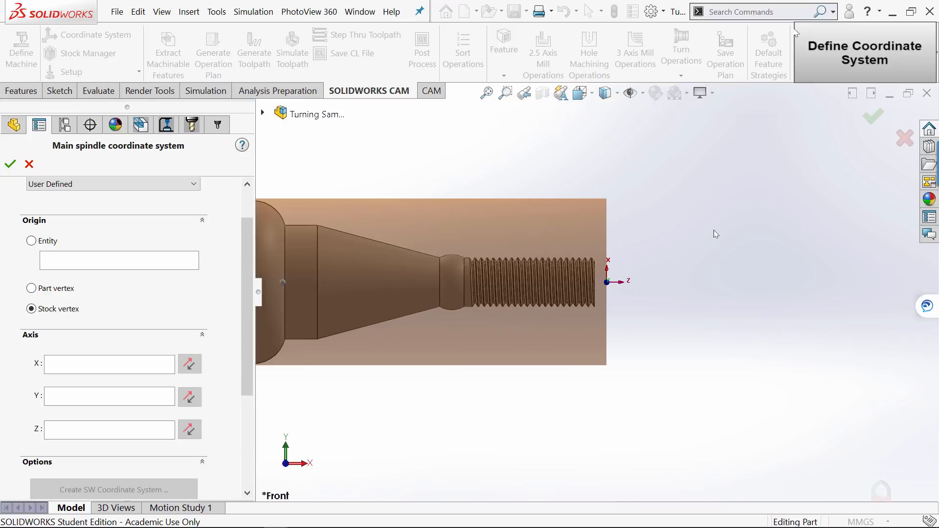
middle_drag(703, 236, 676, 285)
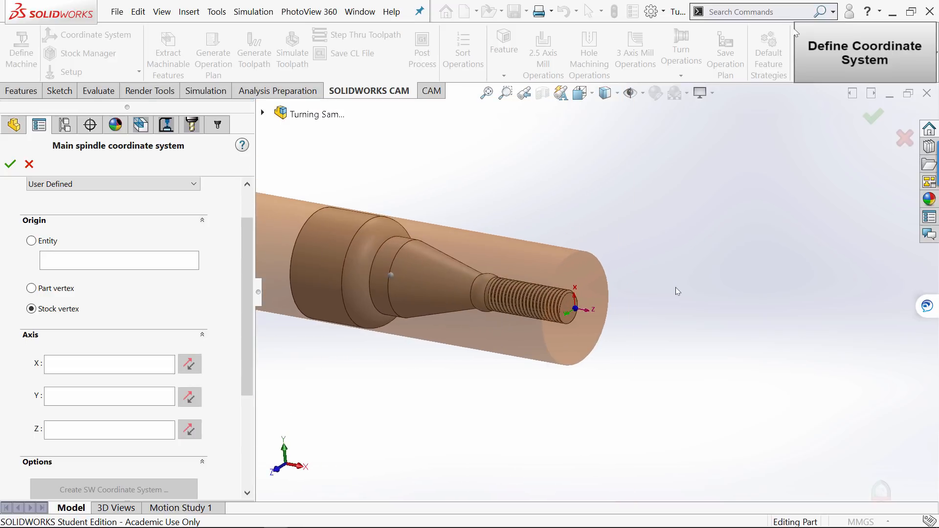
Try the threaded end's flat face as the X axis reference with its direction flipped, then clear the reference.
click(95, 362)
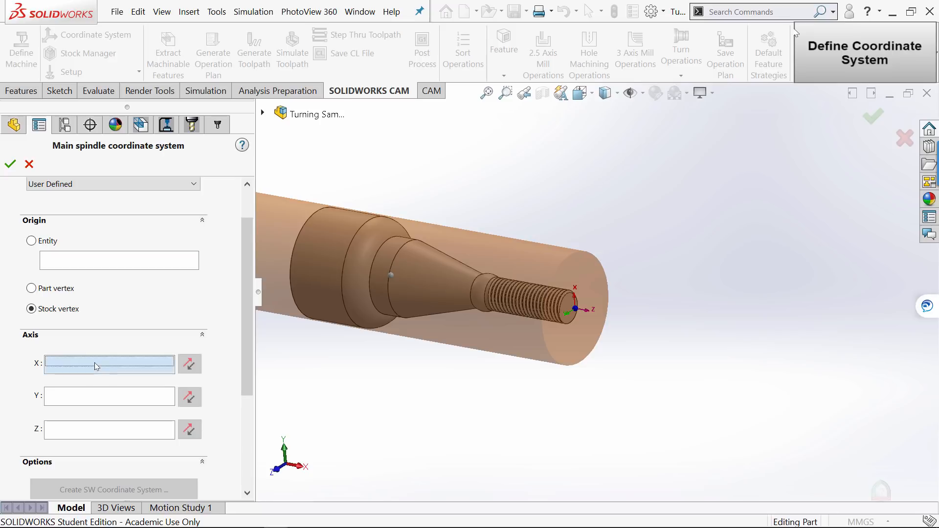
click(569, 304)
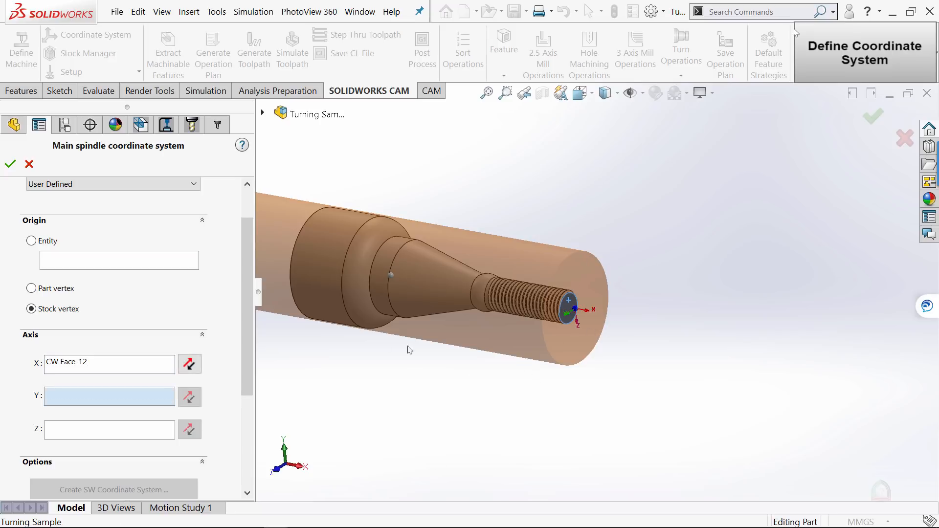
scroll(343, 345, down, 3)
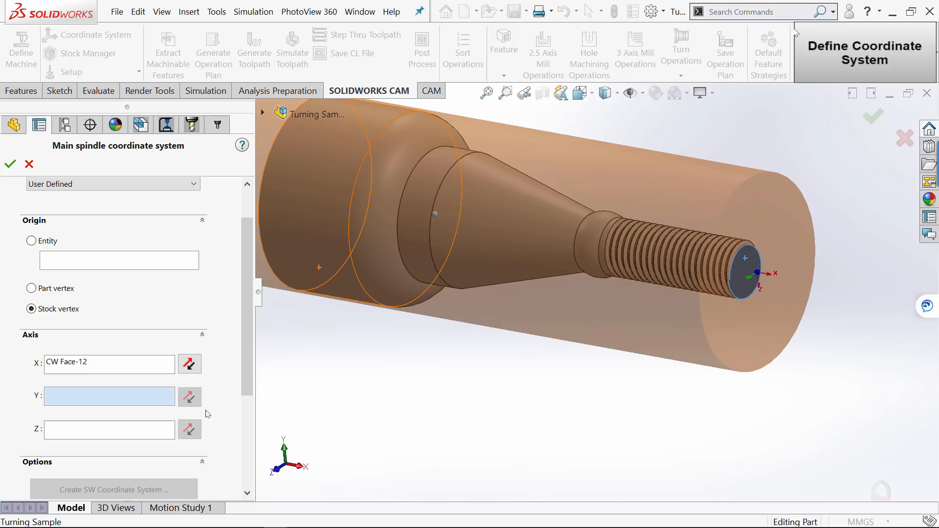
click(189, 364)
click(188, 365)
click(82, 366)
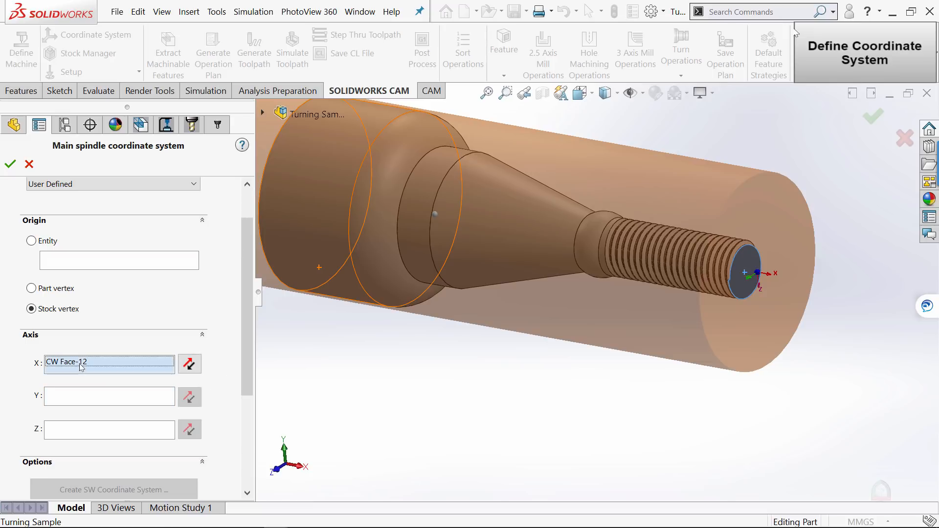
key(Delete)
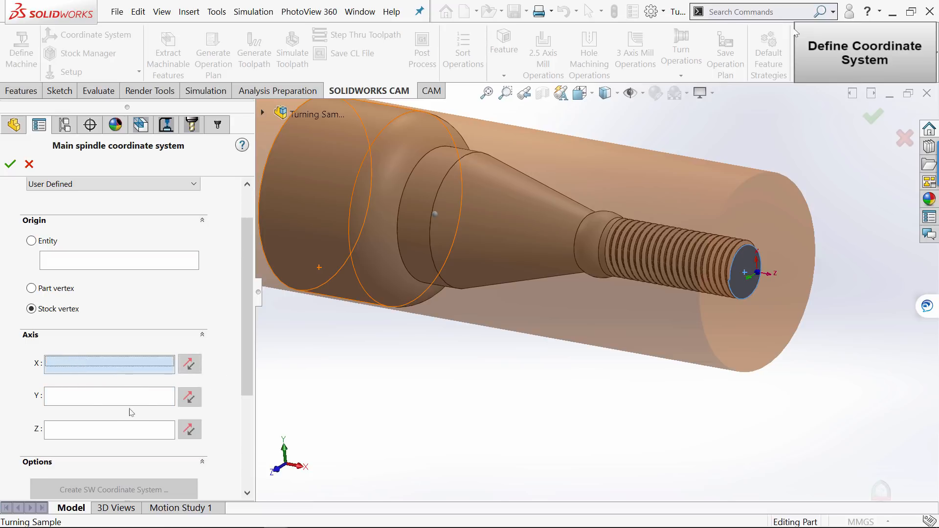
Try the threaded end's flat face as the Y axis reference, then clear it.
click(92, 398)
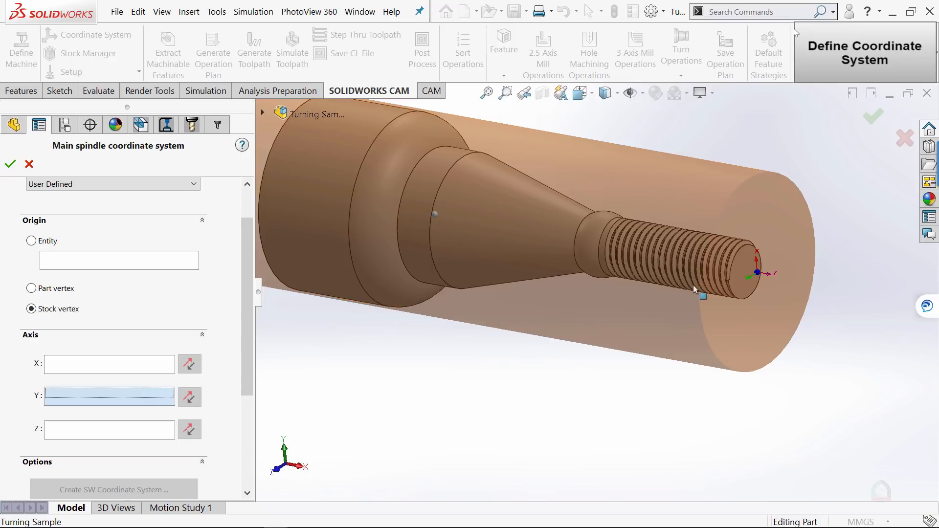
click(745, 285)
click(745, 285)
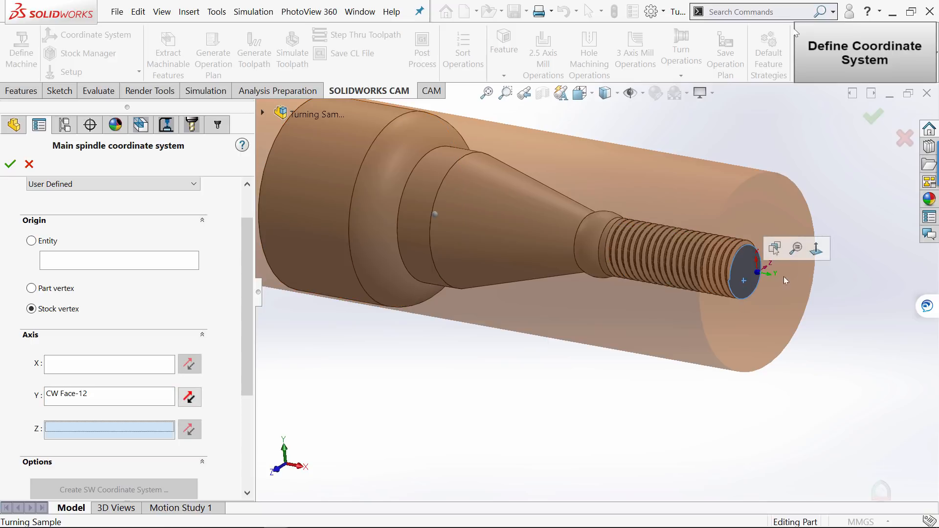
click(103, 396)
key(Delete)
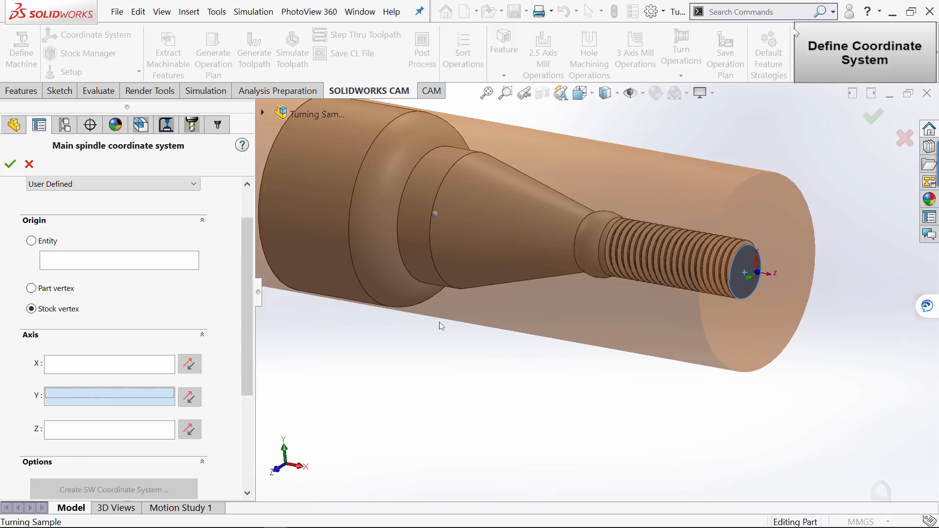
Accept the main spindle coordinate system with the stock vertex origin and no axis references.
key(z)
key(z)
middle_drag(756, 373, 748, 345)
click(9, 163)
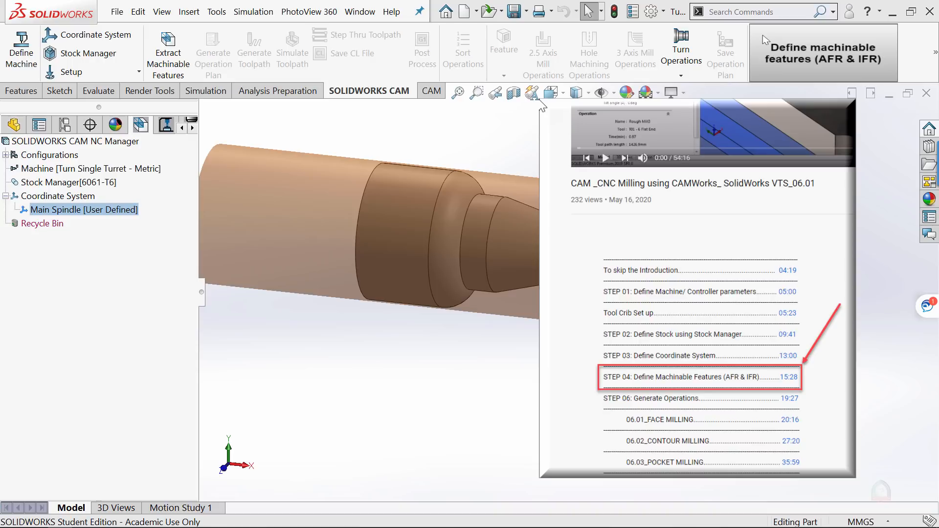
middle_drag(456, 126, 433, 149)
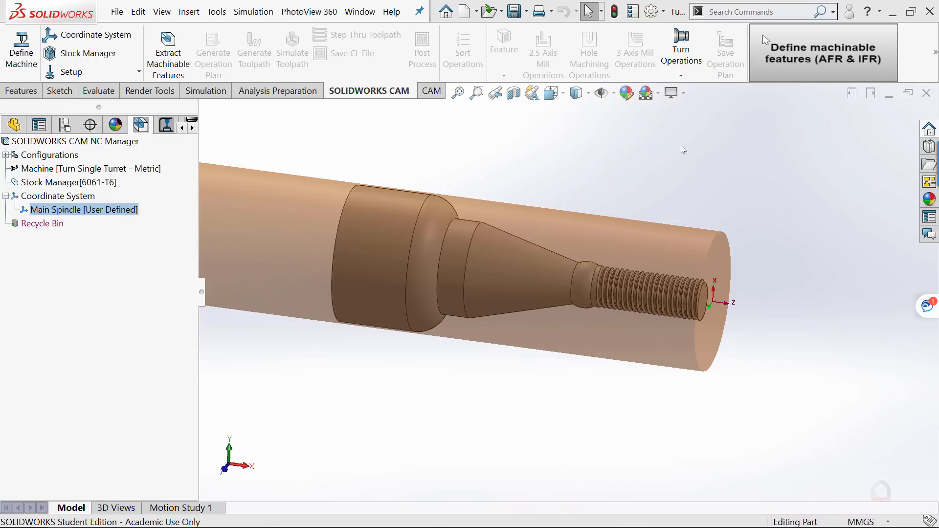
click(165, 65)
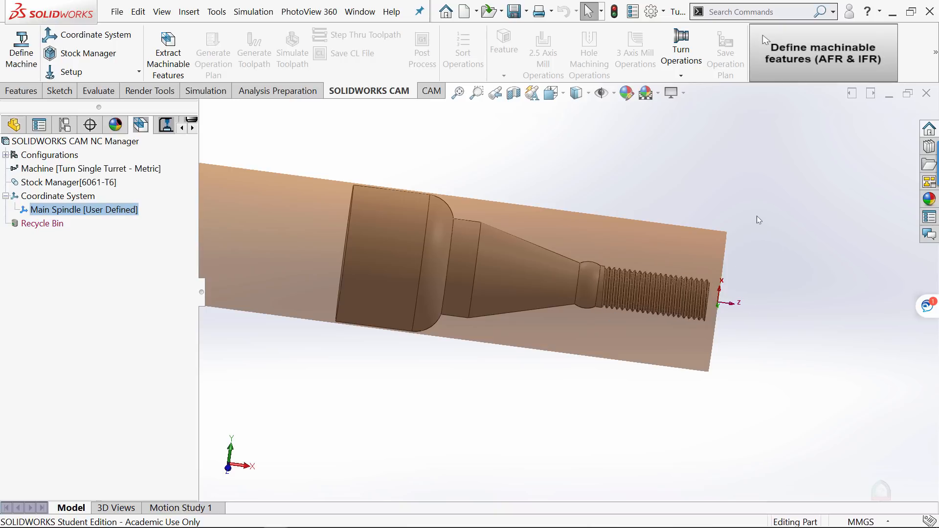
scroll(756, 216, up, 1)
middle_drag(756, 216, 732, 236)
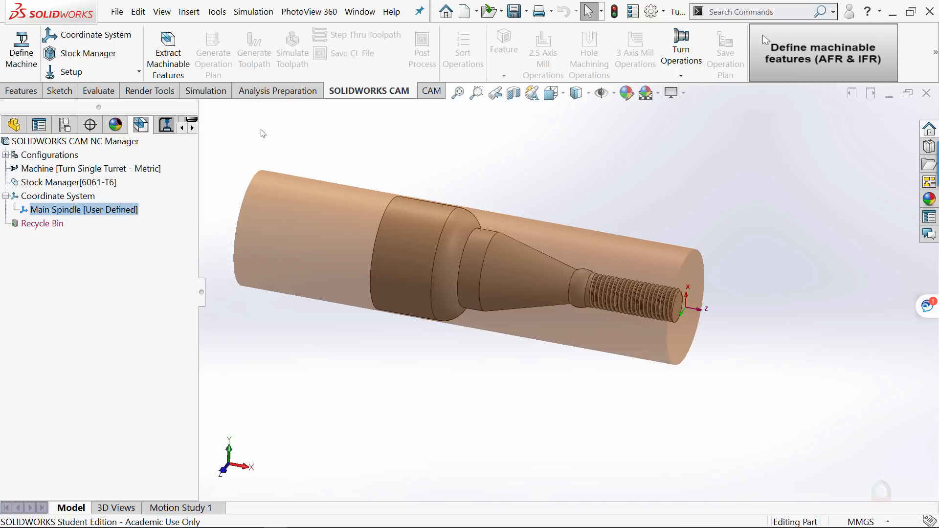
Create a turn setup for the part, leaving its setup direction unreversed.
click(85, 74)
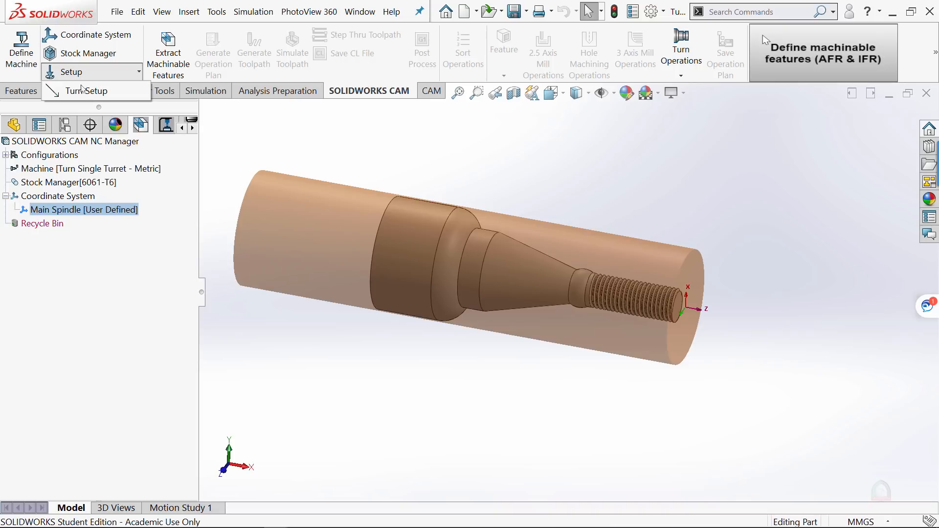
click(78, 90)
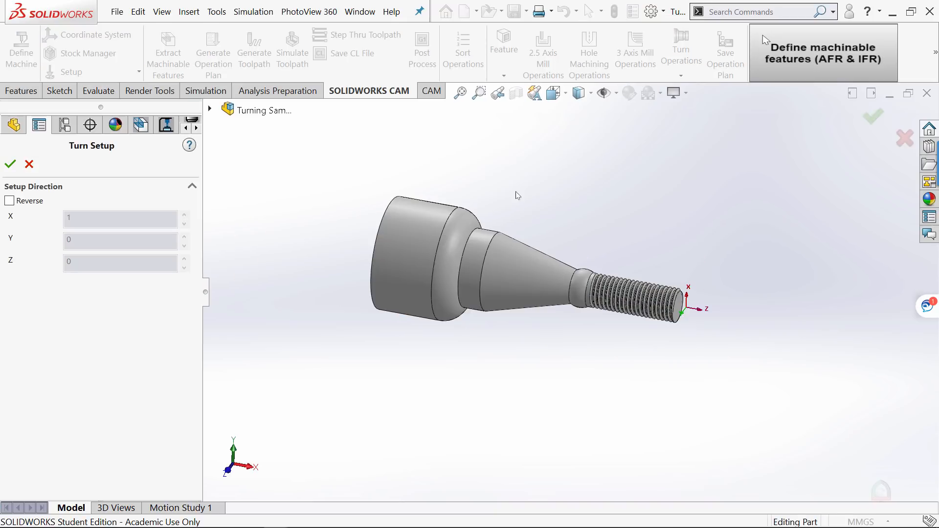
scroll(699, 327, down, 4)
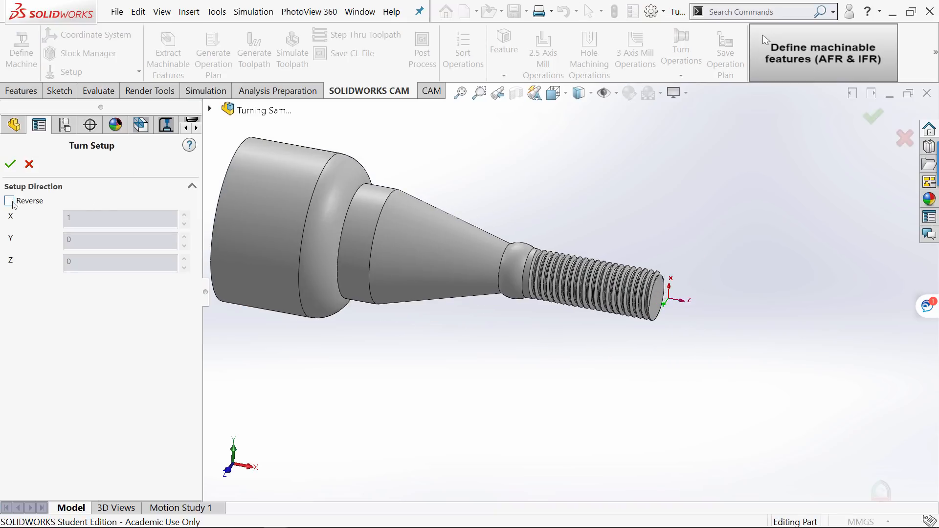
click(10, 165)
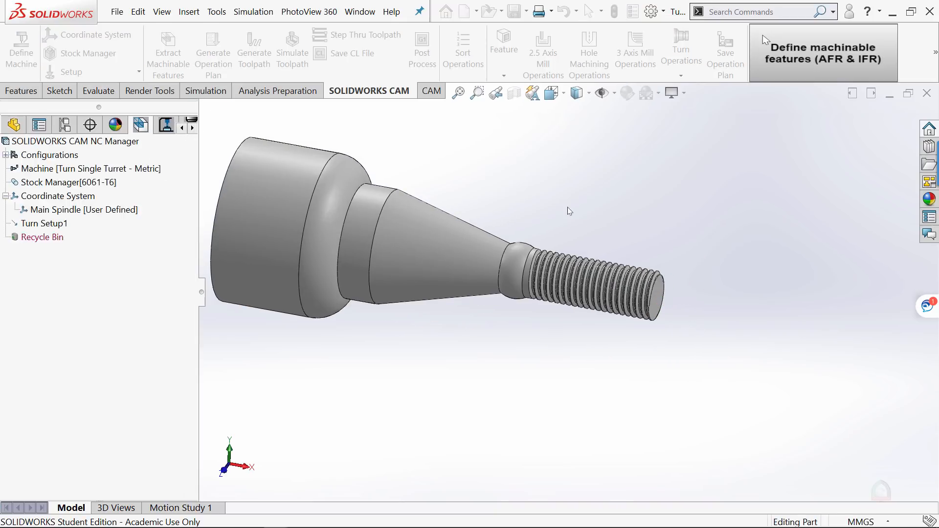
scroll(567, 207, up, 3)
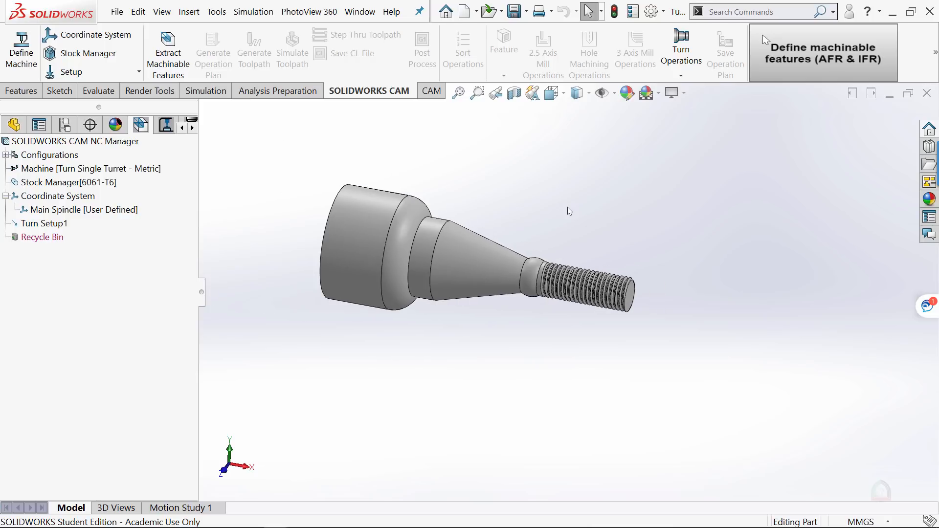
Extract the machinable features of the part.
click(171, 65)
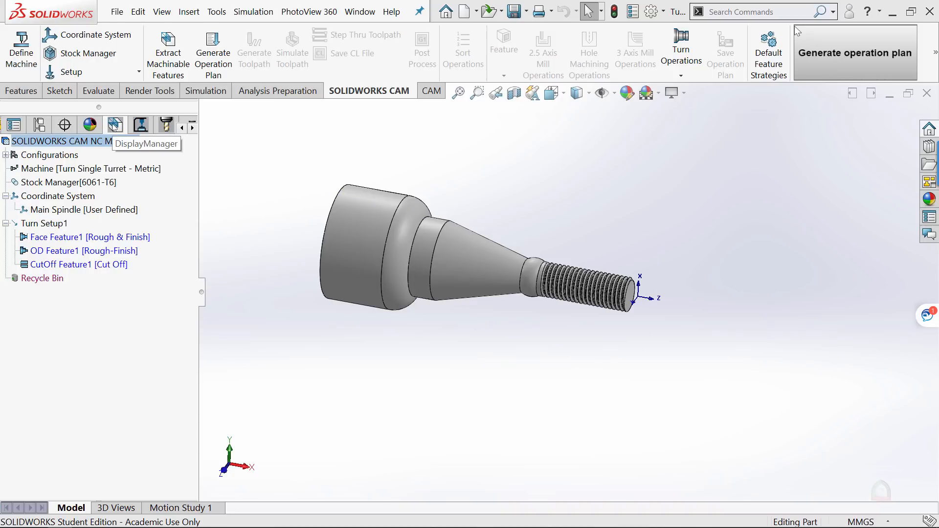
Add a Face Rough operation to Turn Setup1 using the T01 0.40x80° Diamond tool and Face Feature1.
click(140, 125)
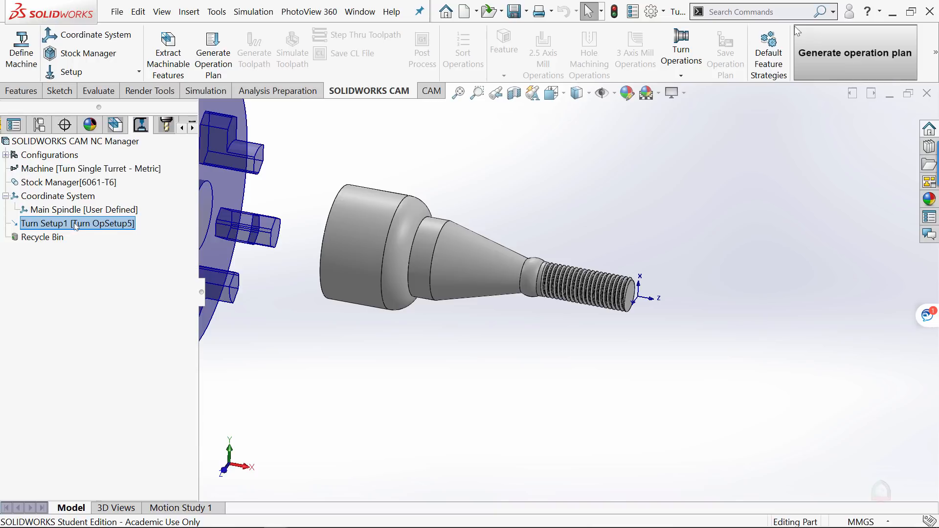
right_click(68, 222)
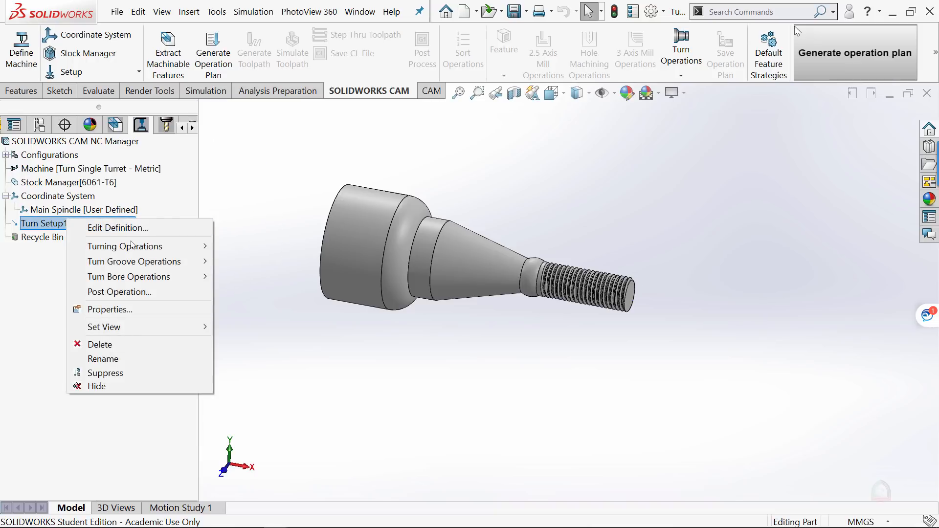
mouse_move(131, 247)
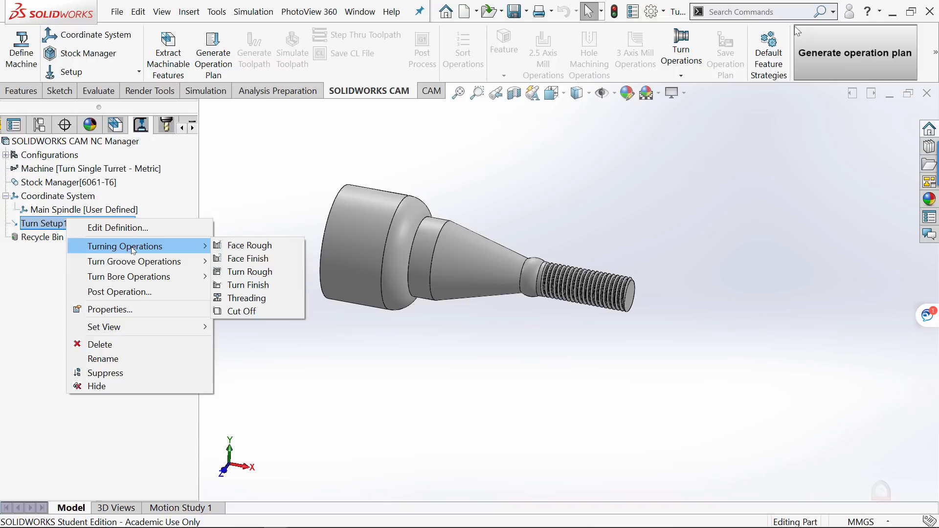
click(243, 250)
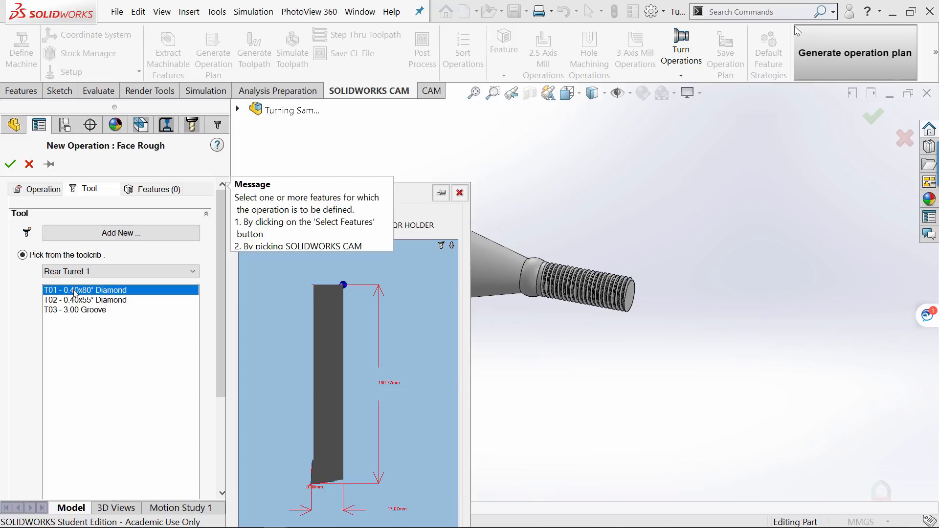
click(149, 190)
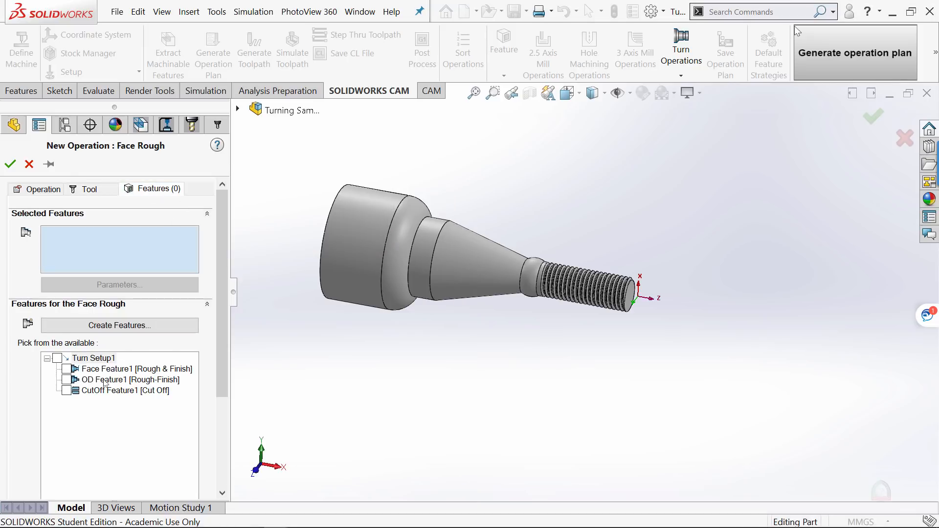
click(66, 370)
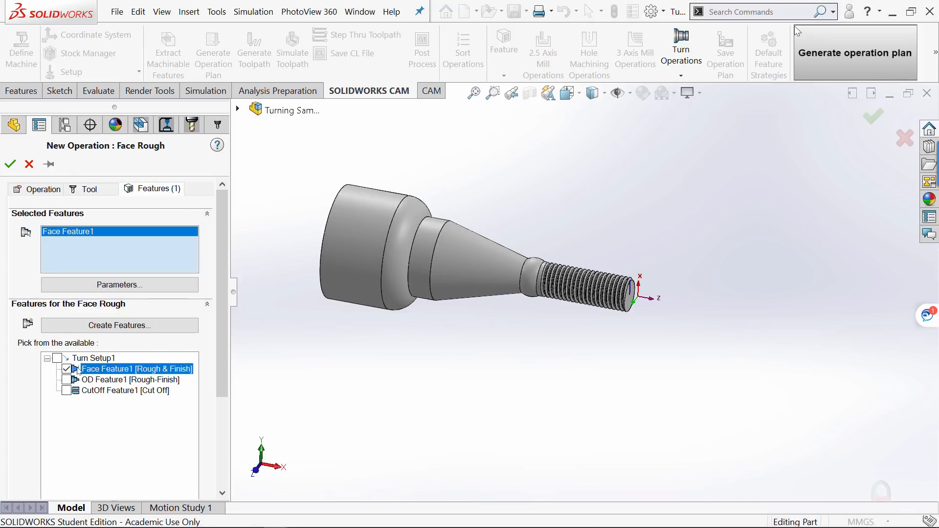
click(10, 164)
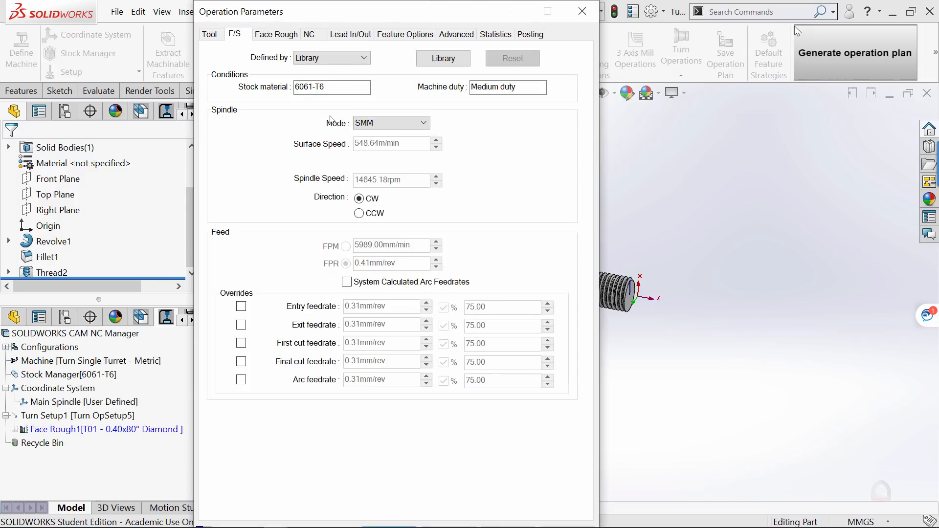
Review the Face Rough tool holder settings, the feed and speed values, and the material library.
click(210, 35)
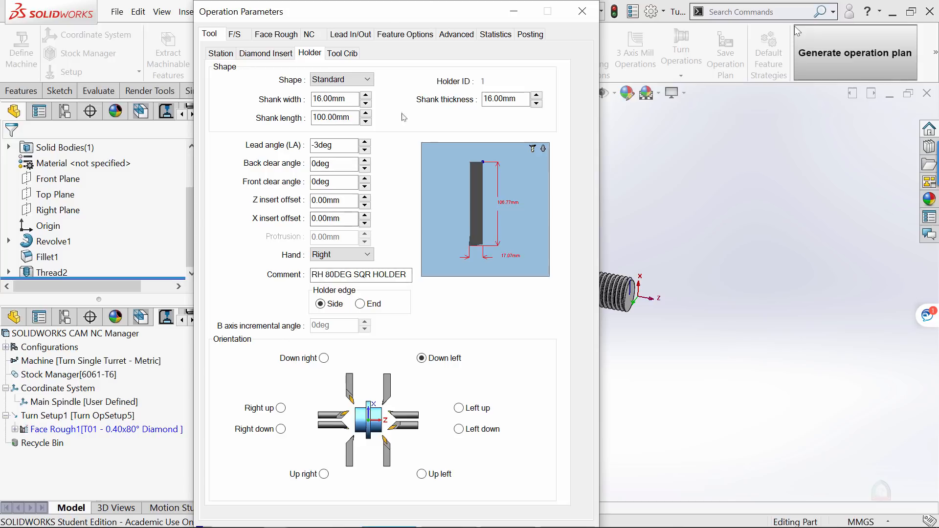
click(234, 35)
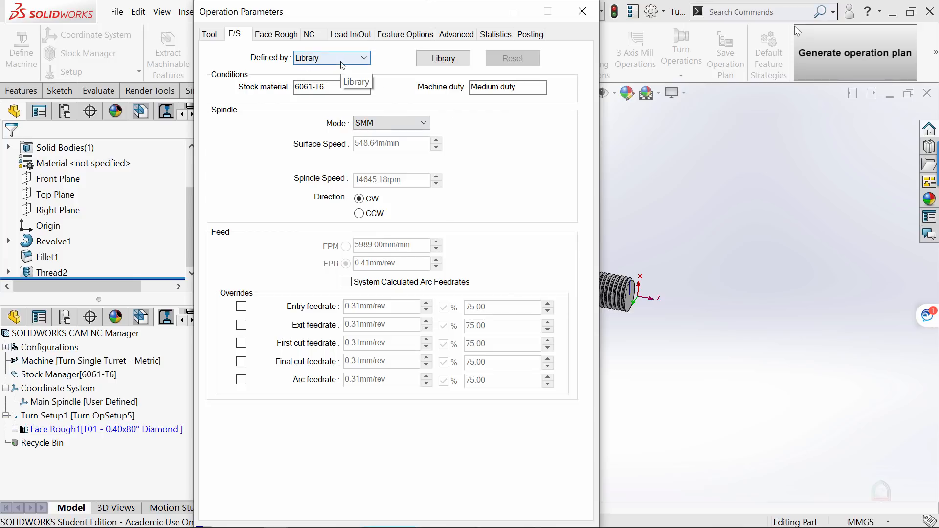
click(443, 60)
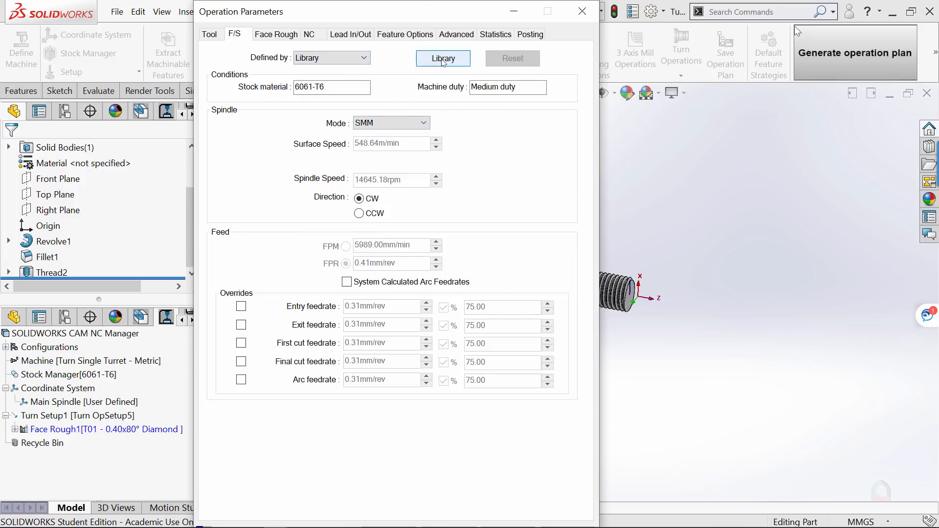
click(596, 183)
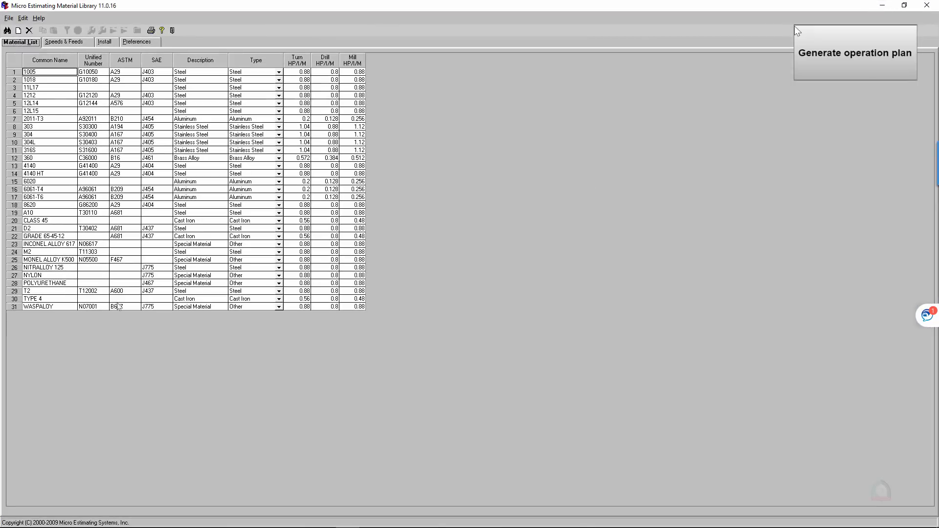
click(927, 4)
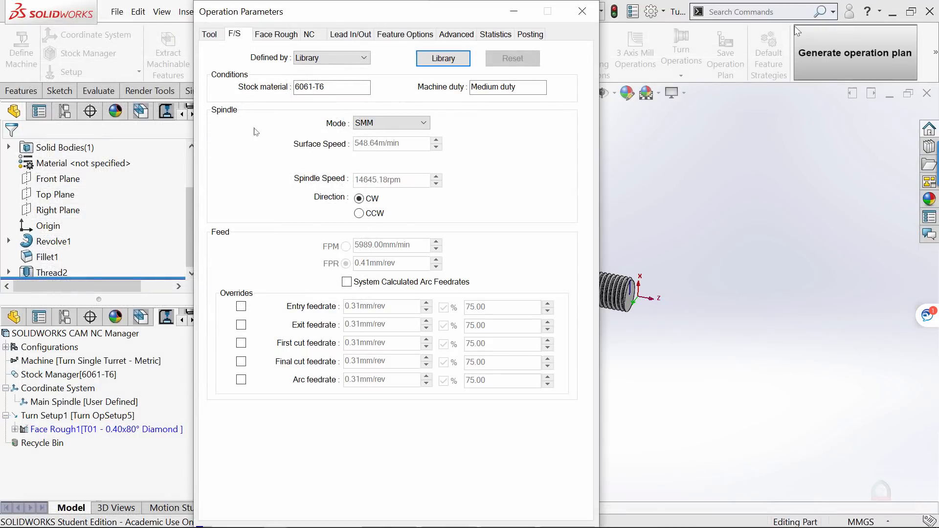
Switch the feed and speed definition to Operation, set the spindle mode to RPM, and return the definition to Library.
click(326, 59)
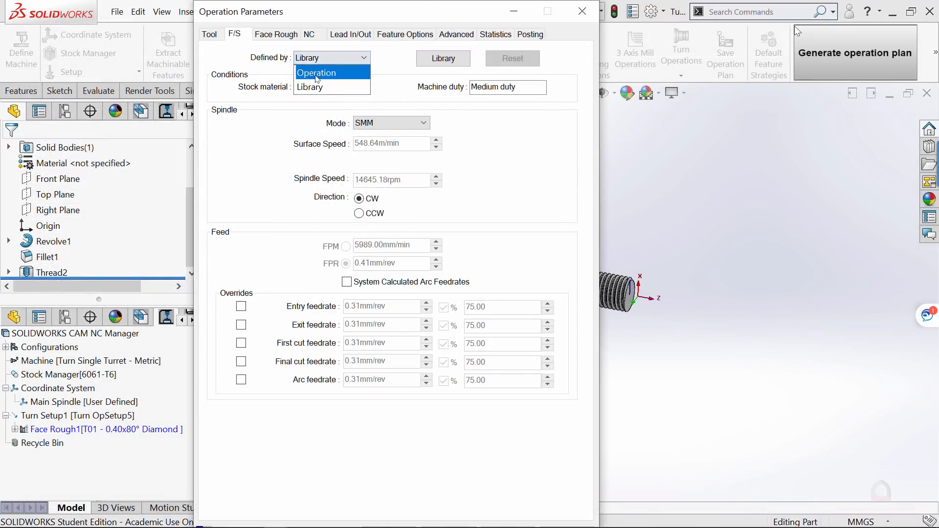
click(317, 74)
click(381, 123)
click(382, 139)
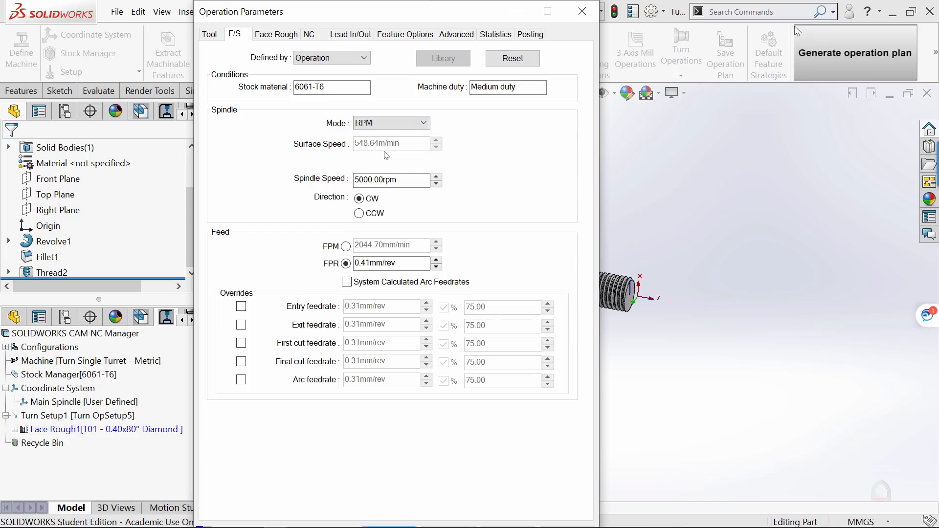
drag(405, 180, 308, 184)
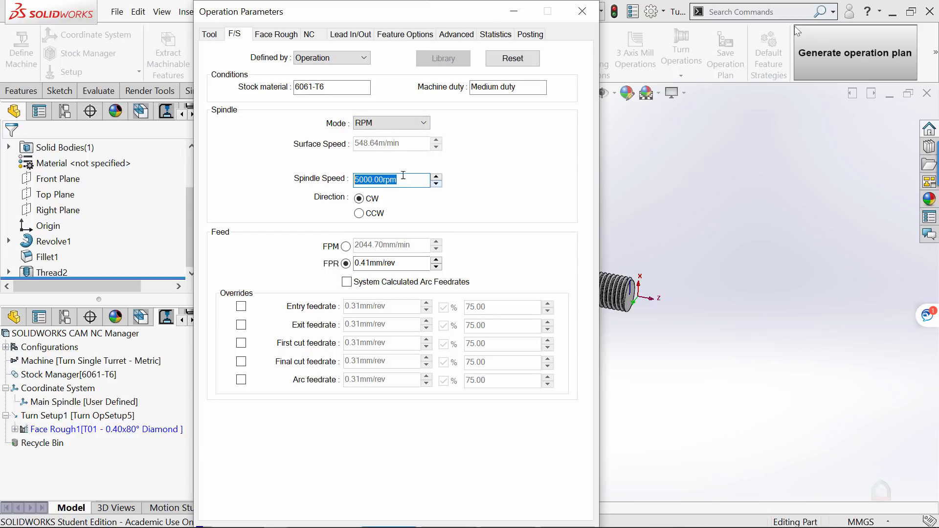
click(334, 65)
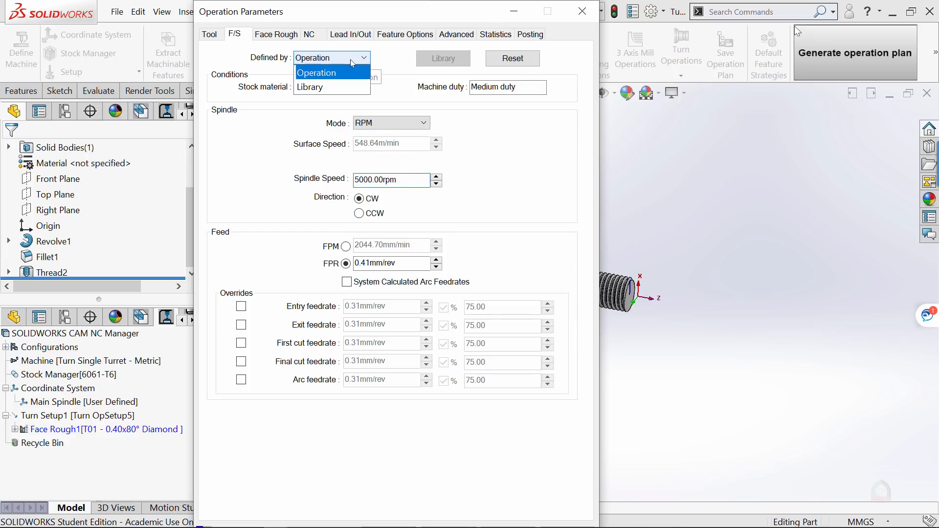
click(355, 86)
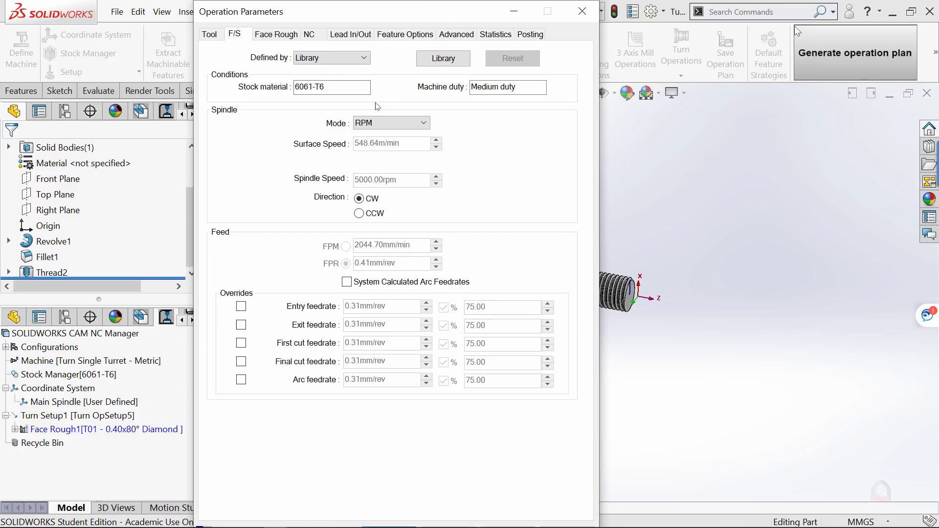
Set the first cut amount and the max cut amount of the face roughing profile to 1 mm.
click(277, 33)
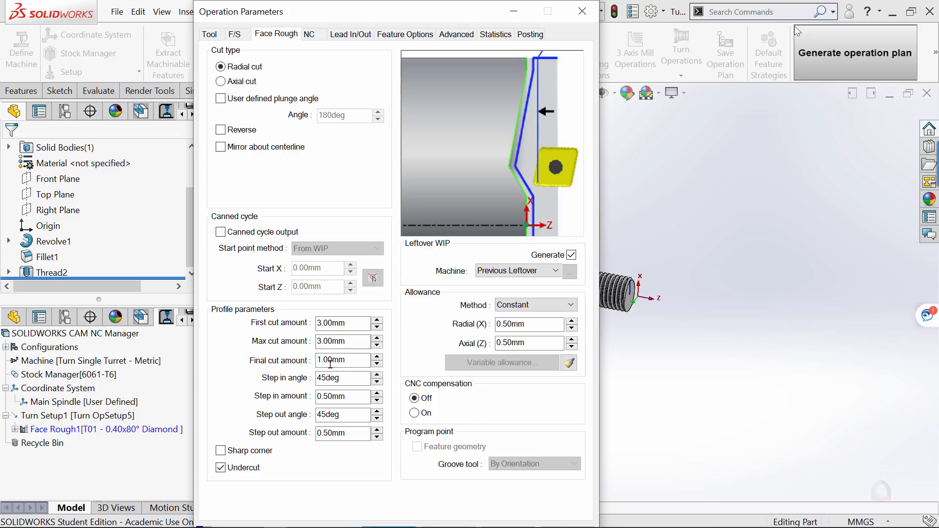
double_click(348, 325)
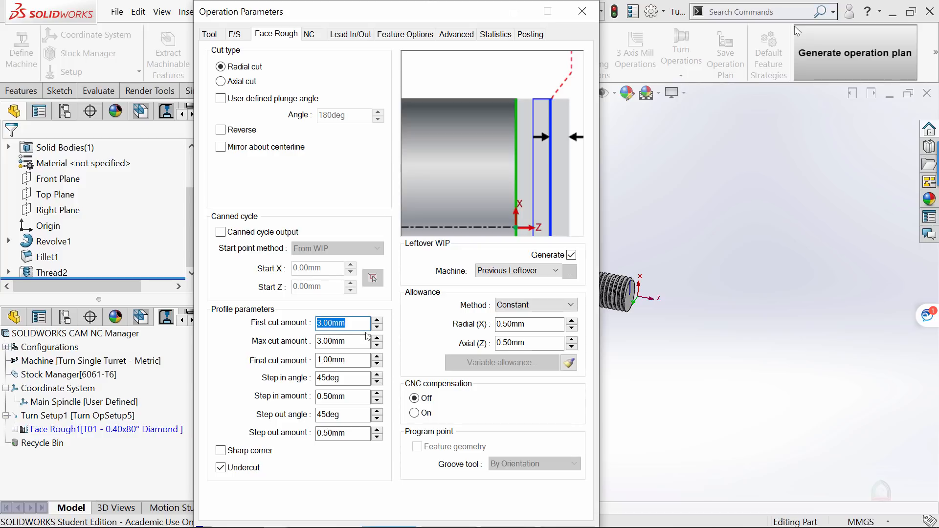
text(1)
key(Tab)
text(1)
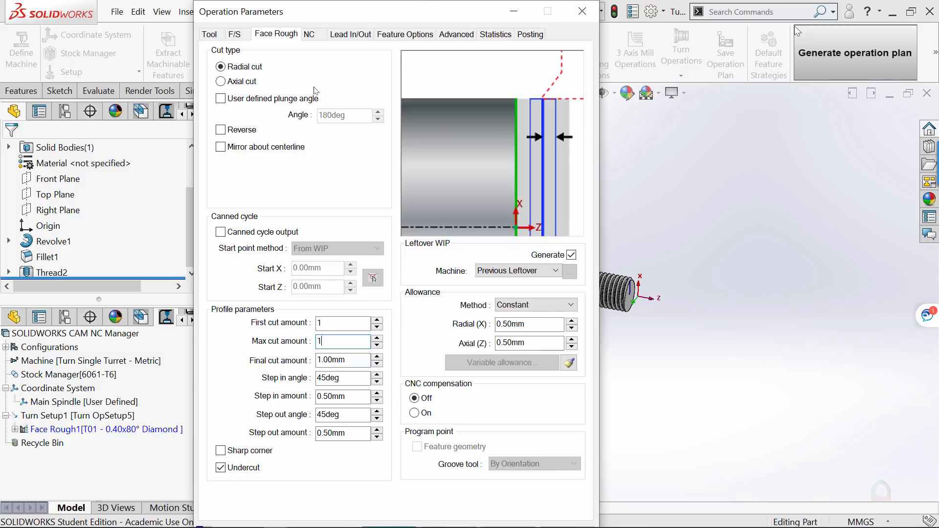
Review the NC, lead in/out, feature and advanced settings of the Face Rough operation and accept its parameters.
click(310, 35)
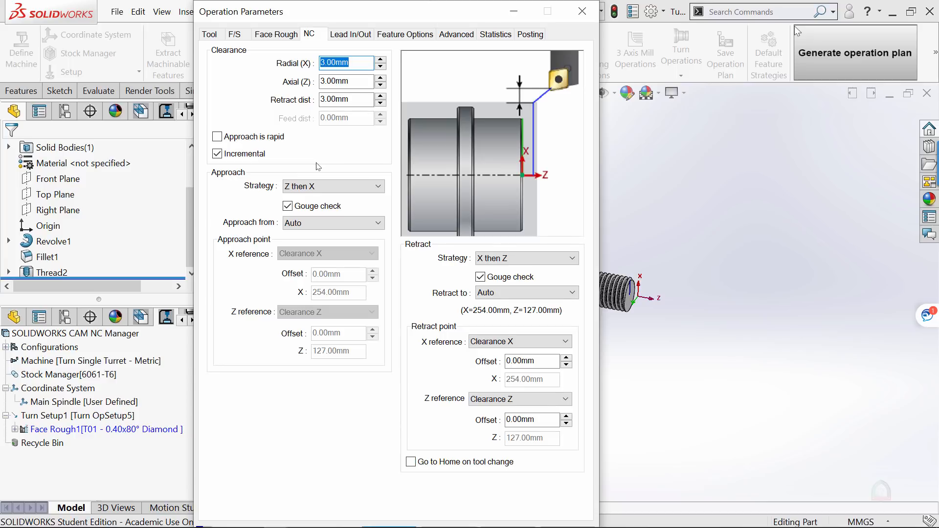
click(349, 35)
click(416, 36)
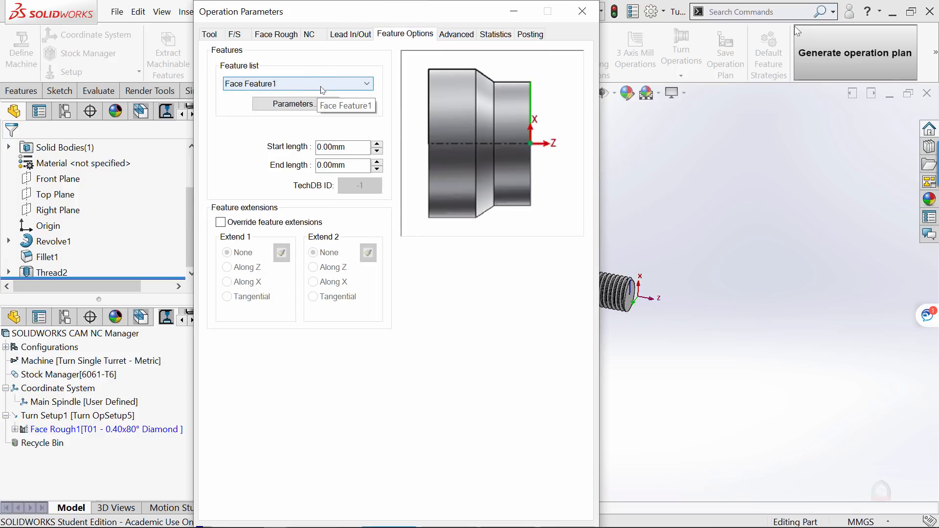
click(457, 34)
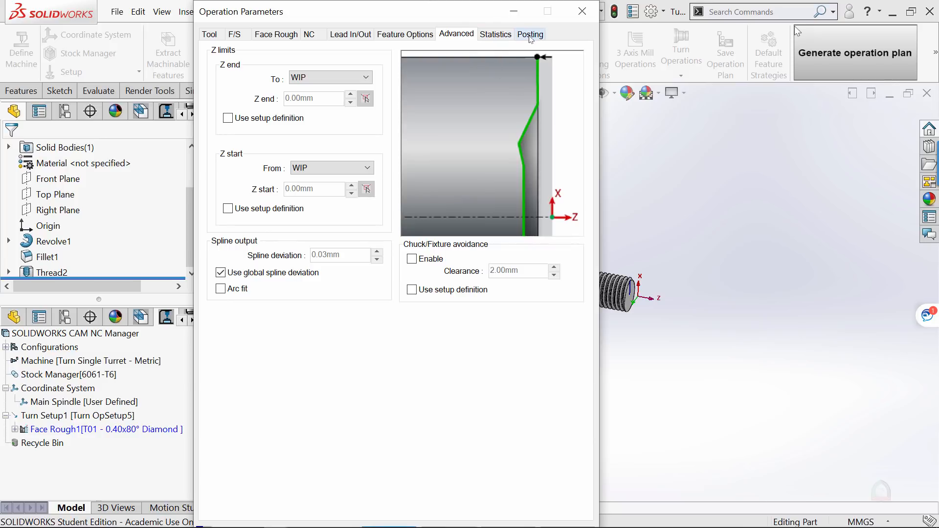
click(212, 35)
click(235, 36)
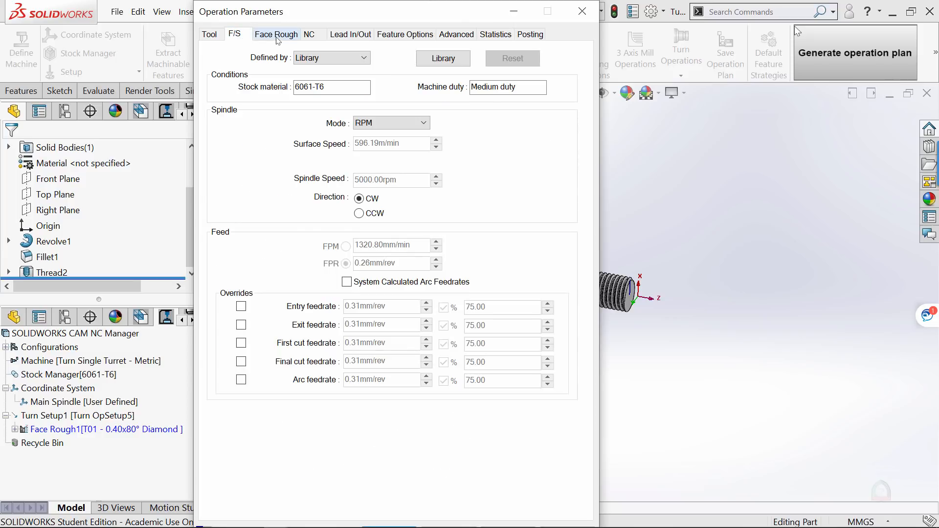
click(277, 36)
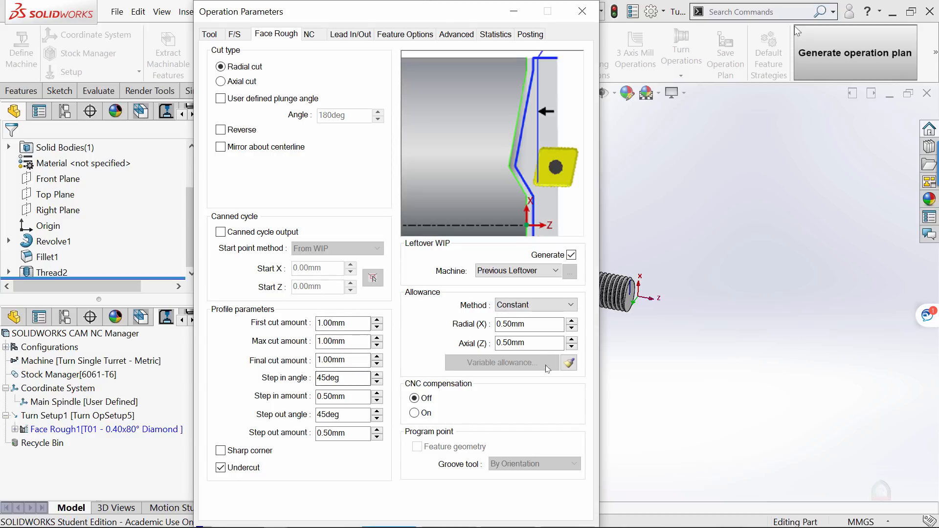
key(Return)
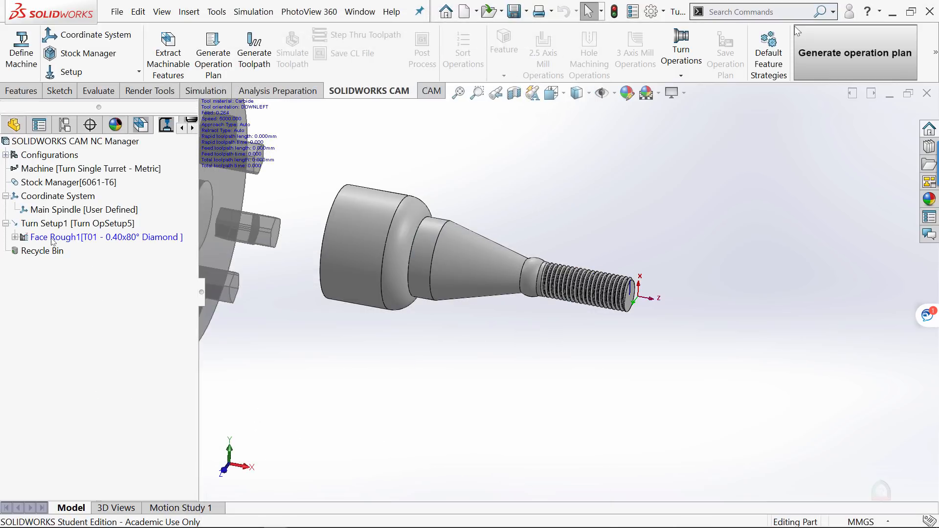
Generate the Face Rough toolpath and inspect it at the threaded end of the part.
right_click(78, 238)
click(132, 259)
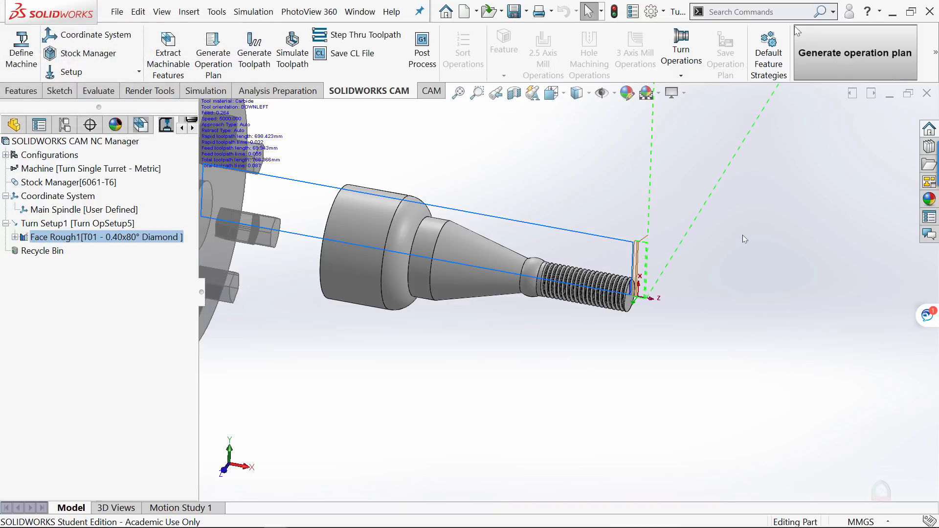
scroll(633, 298, down, 4)
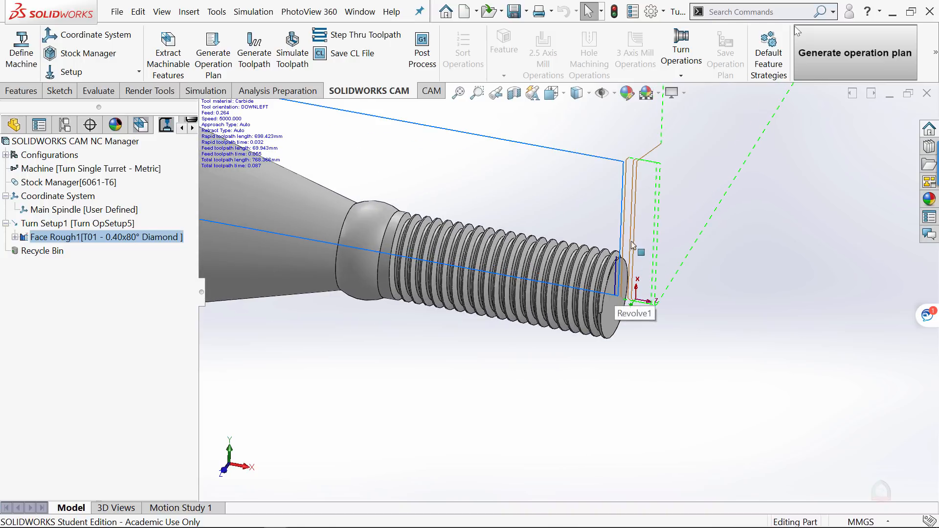
mouse_move(633, 244)
middle_down()
mouse_move(648, 232)
mouse_move(661, 254)
mouse_move(633, 253)
middle_up()
scroll(659, 254, up, 4)
scroll(555, 290, down, 1)
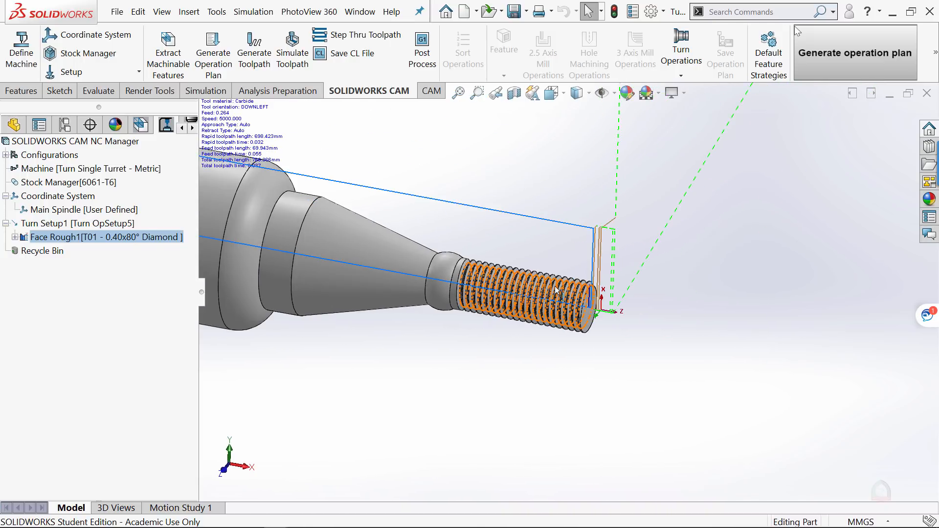
Simulate the Face Rough toolpath on the bar stock to the end and close the simulation.
right_click(83, 239)
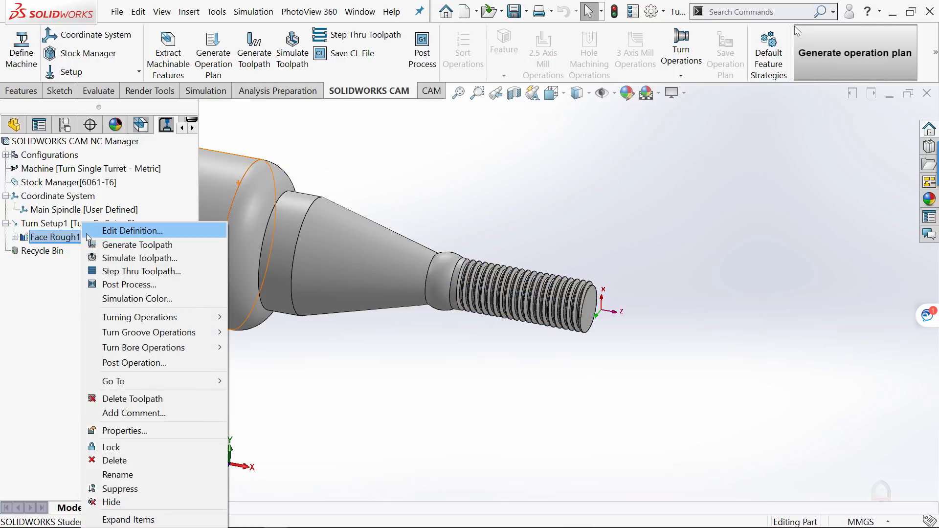
click(140, 259)
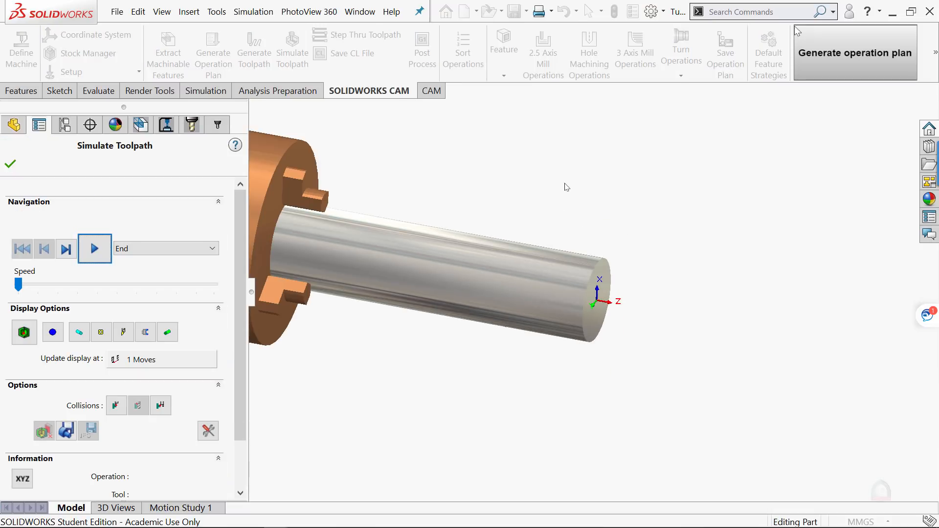
scroll(565, 183, down, 2)
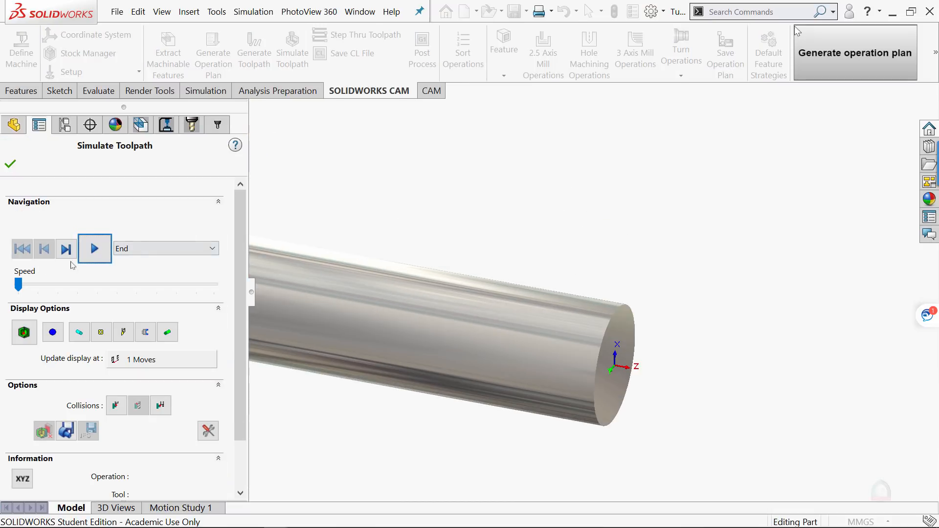
click(95, 249)
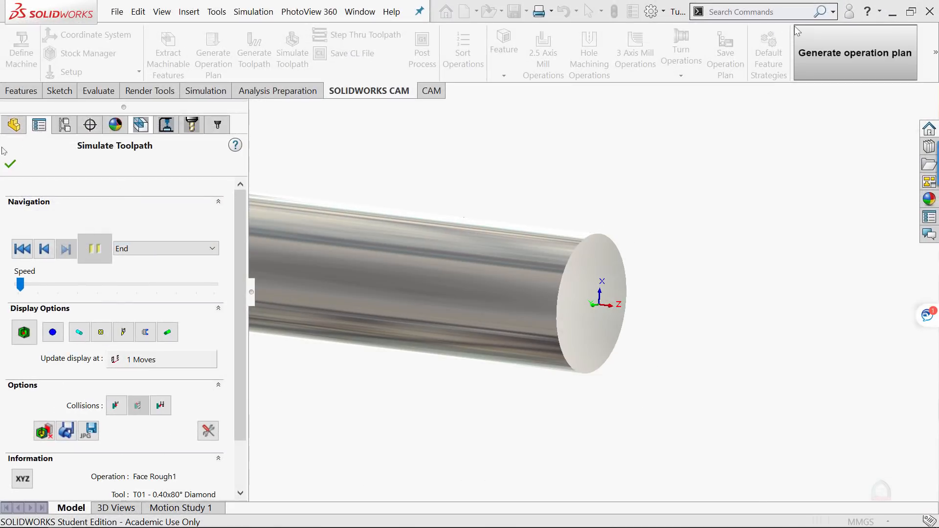
click(10, 166)
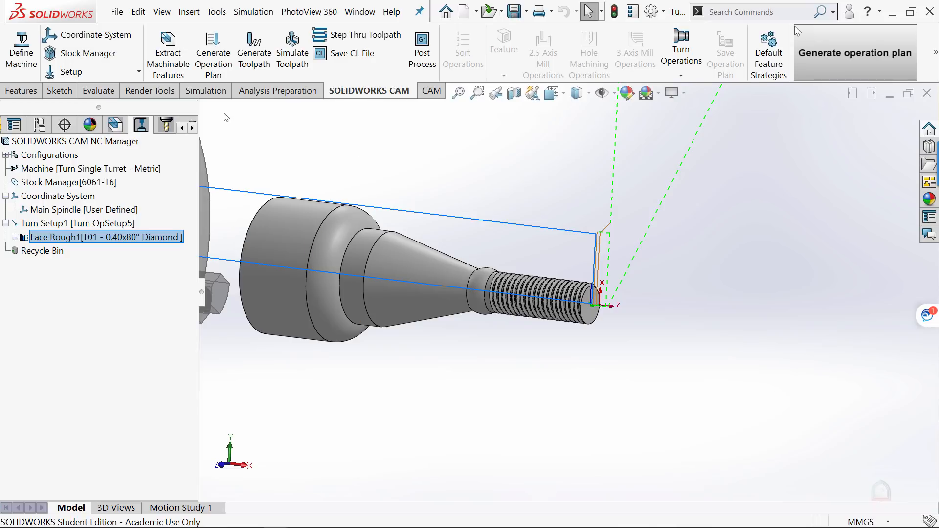
Delete the existing Face Rough operation and generate the operation plan for the turn setup.
right_click(41, 237)
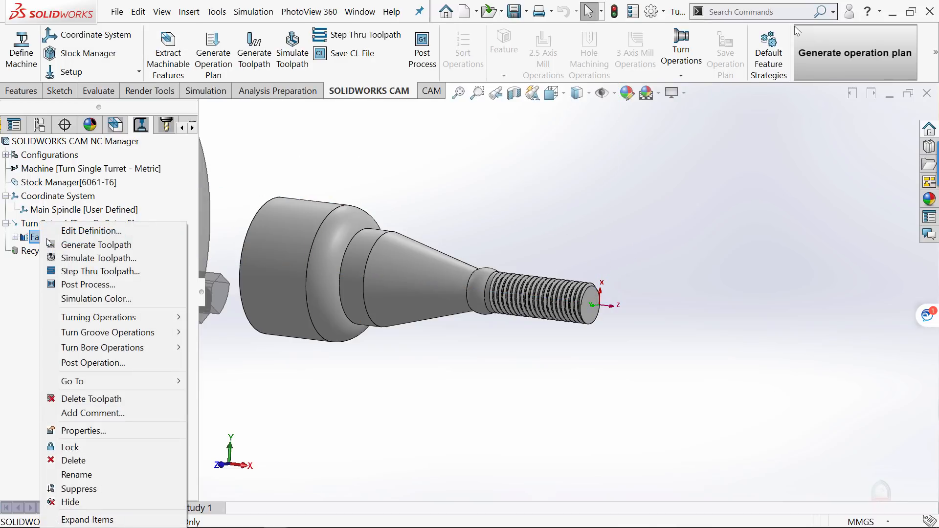
click(81, 461)
click(513, 302)
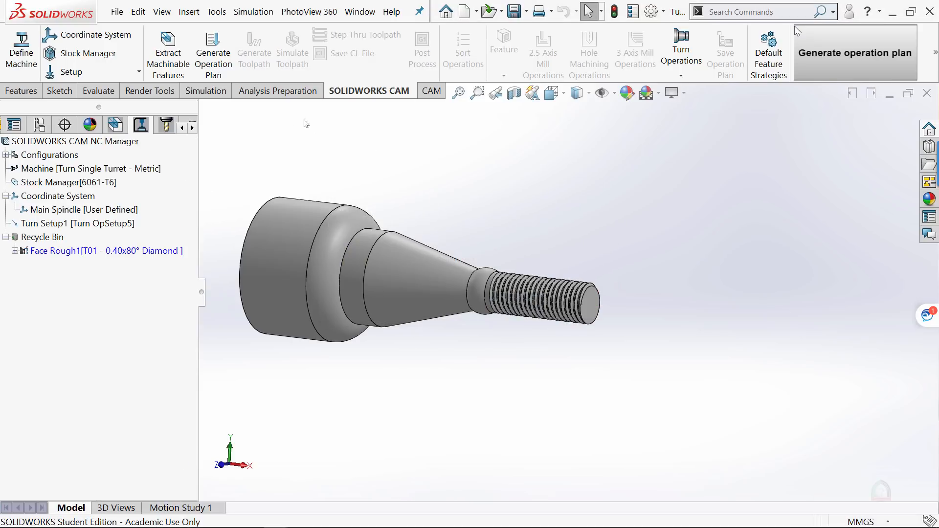
click(214, 54)
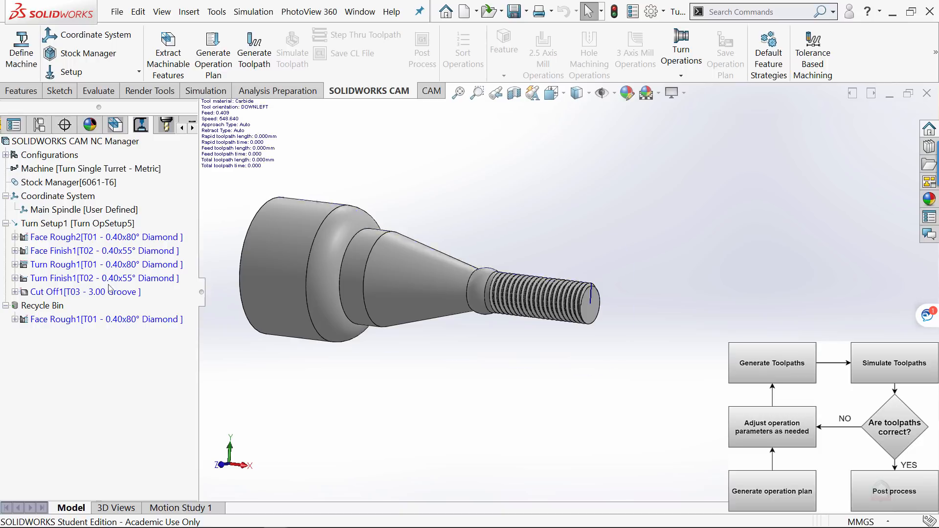
Delete the Face Finish operation from the turn setup.
right_click(38, 255)
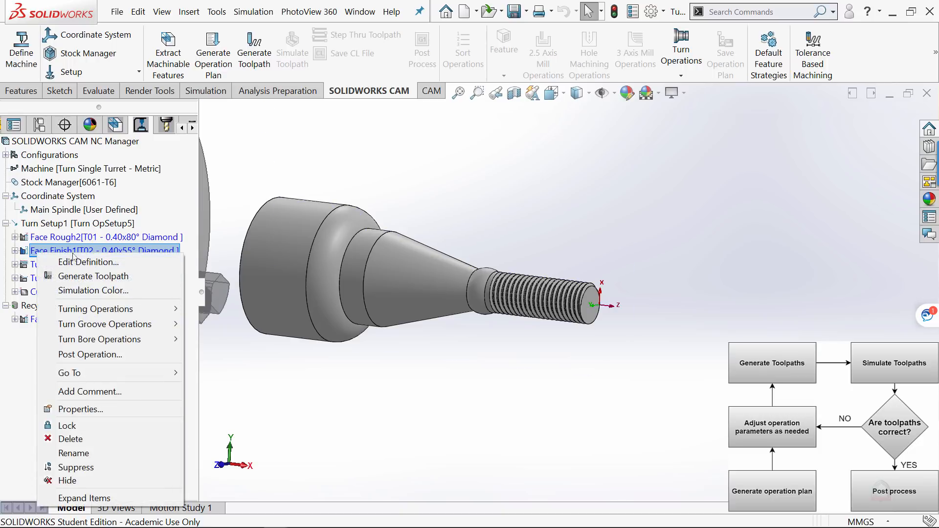
click(84, 440)
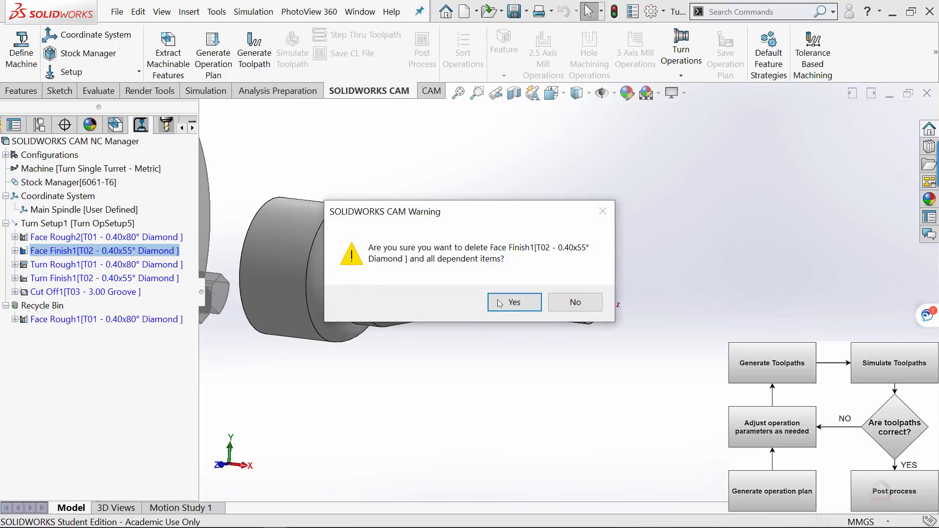
click(510, 300)
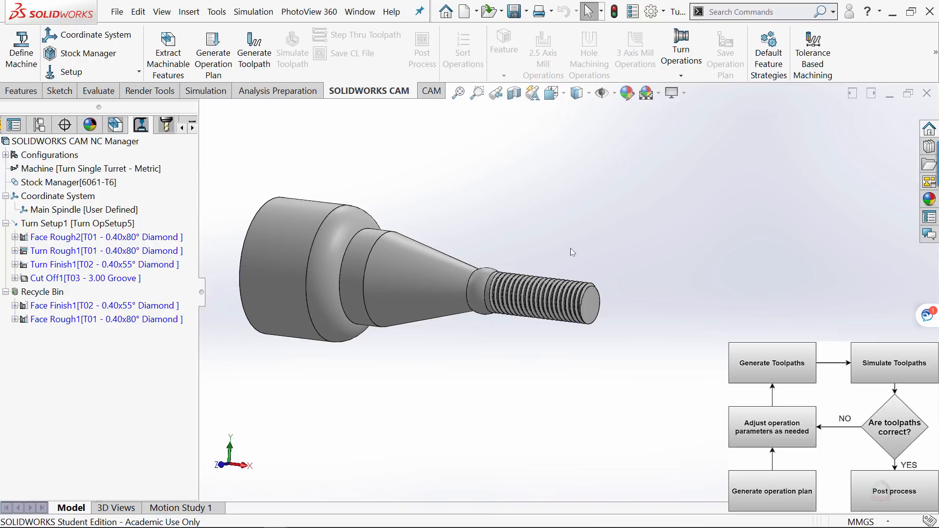
middle_drag(556, 250, 552, 307)
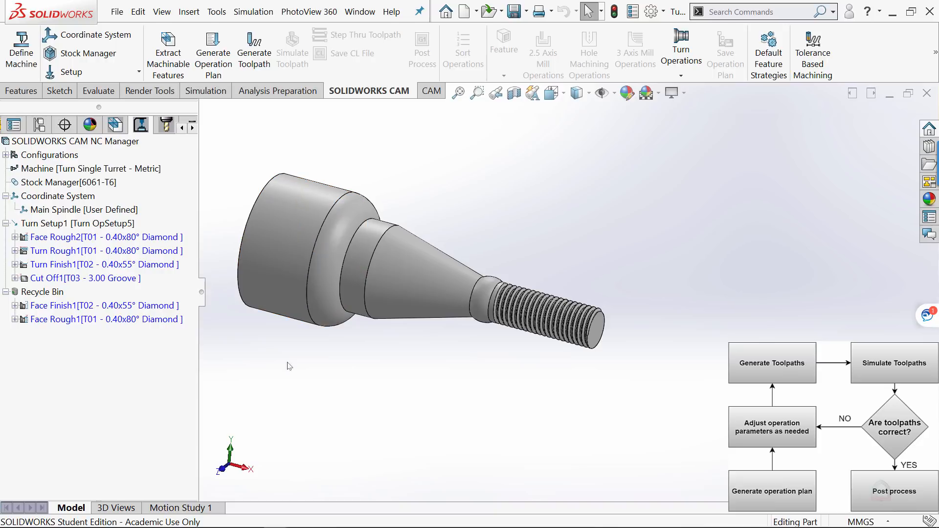
Permanently remove the deleted Face Finish and Face Rough operations from the Recycle Bin.
click(45, 308)
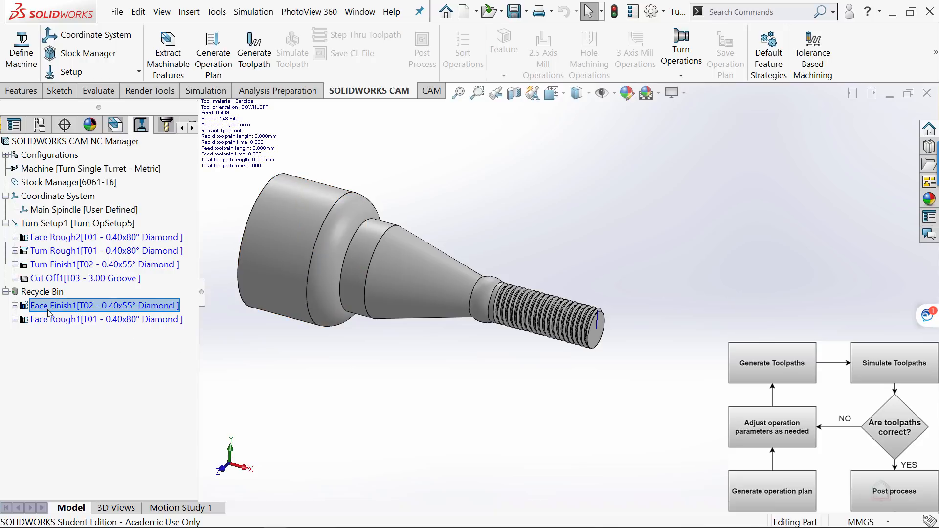
shift+click(48, 319)
right_click(47, 320)
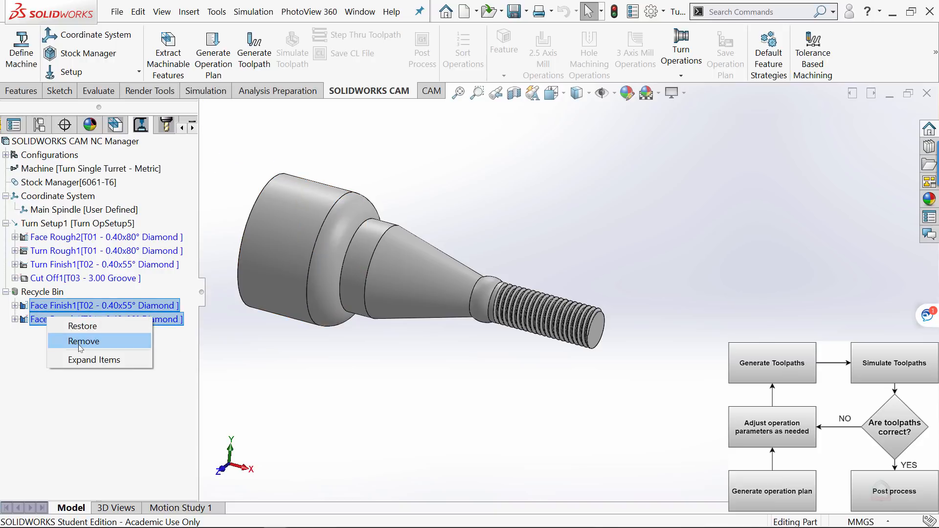
click(82, 342)
click(505, 302)
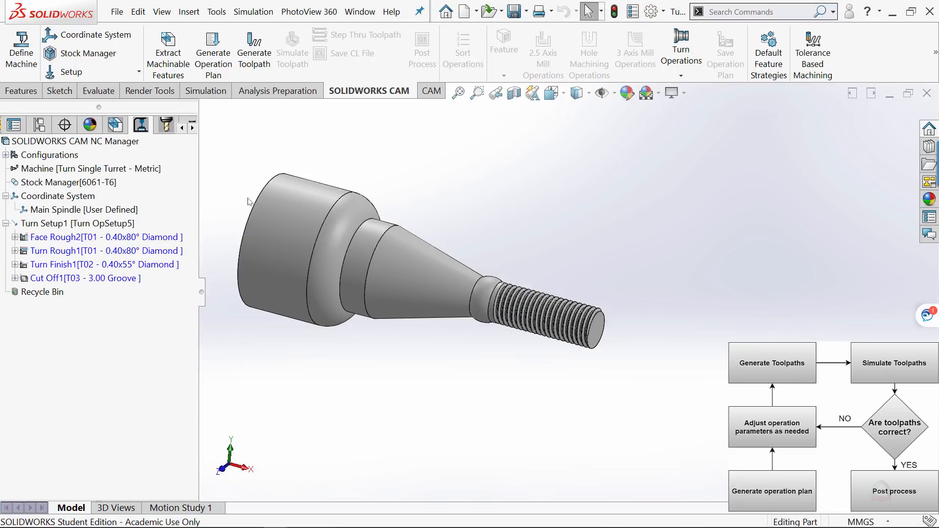
Edit the new Face Rough operation and set its spindle mode to RPM.
right_click(57, 239)
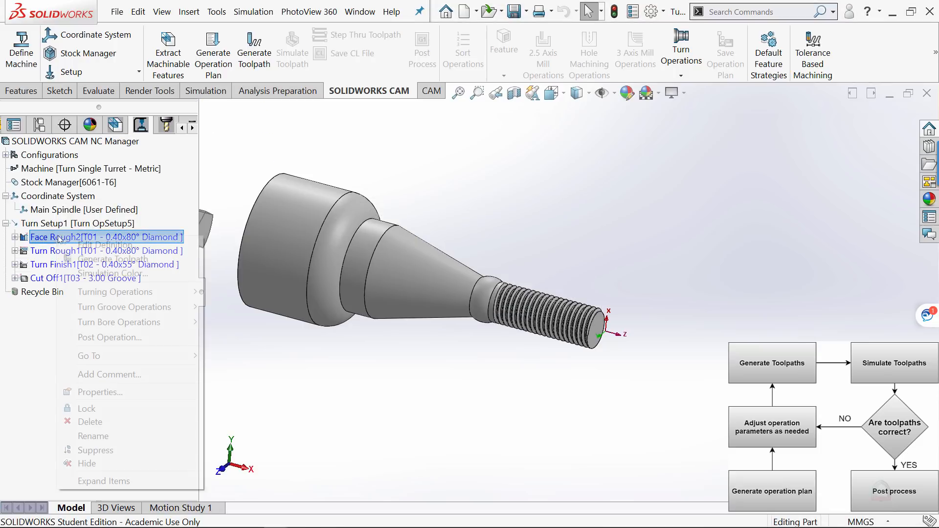
click(95, 246)
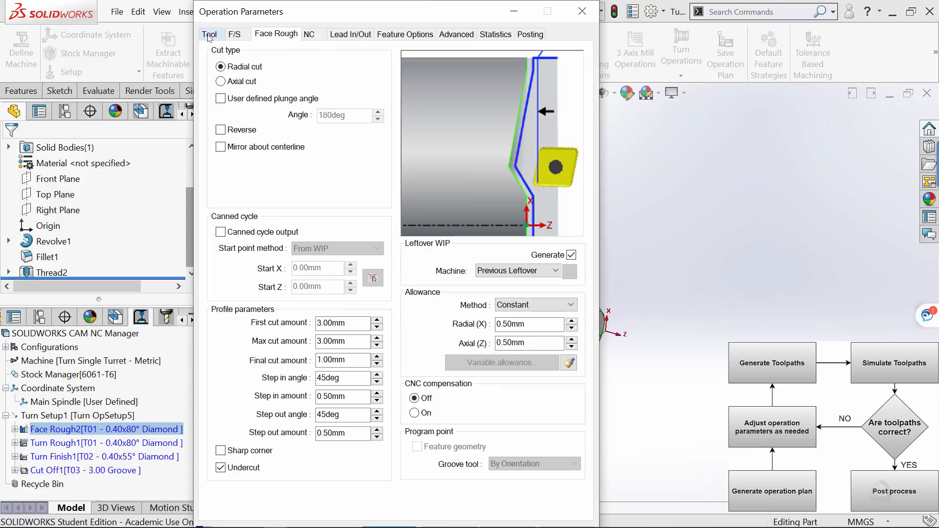
click(235, 35)
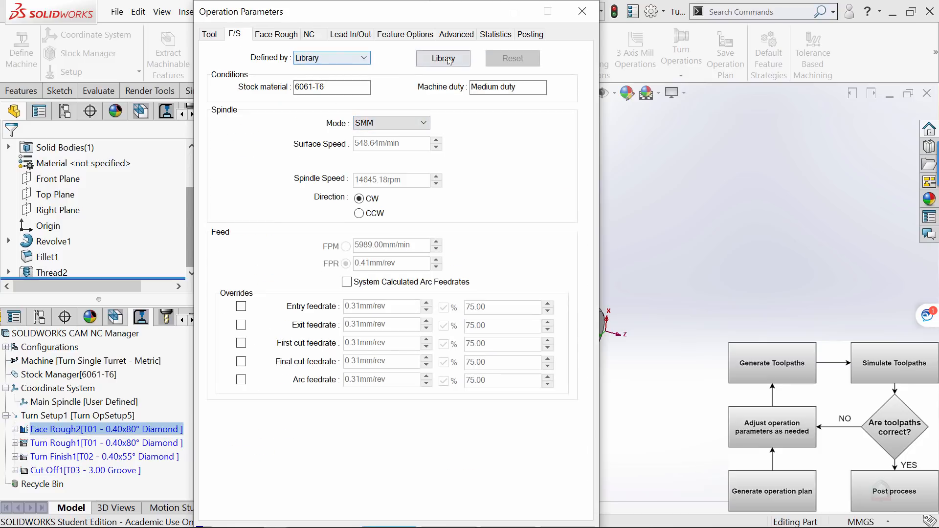
click(390, 123)
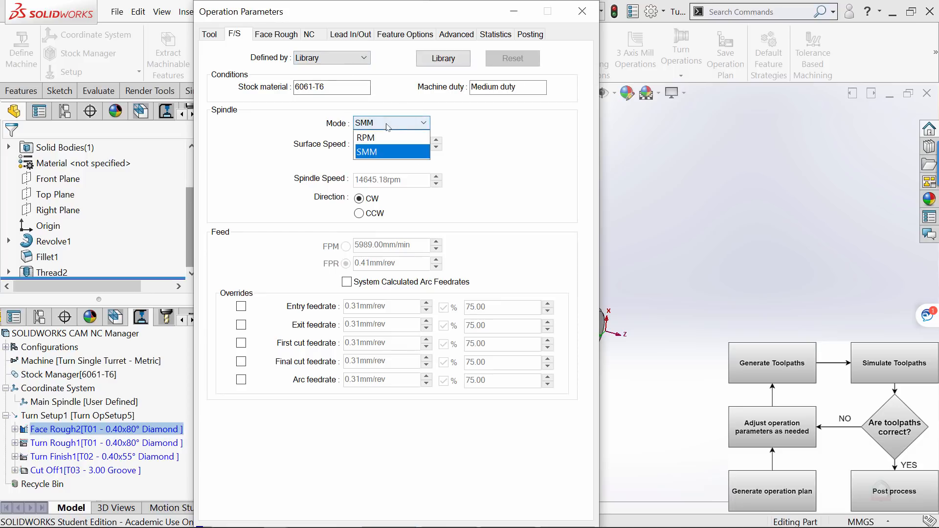
click(373, 141)
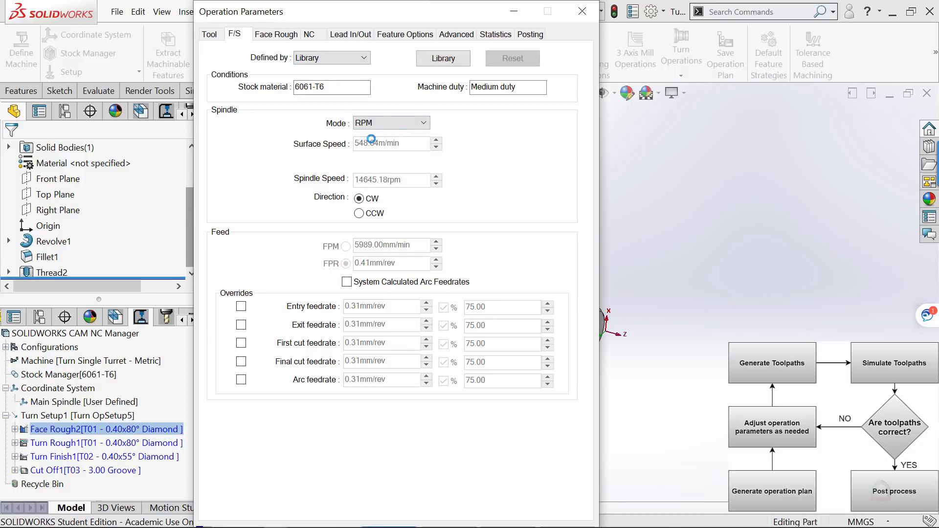
Set the Face Rough first and max cut amounts to 1 mm and the final cut amount to 0.5 mm, and accept.
click(270, 34)
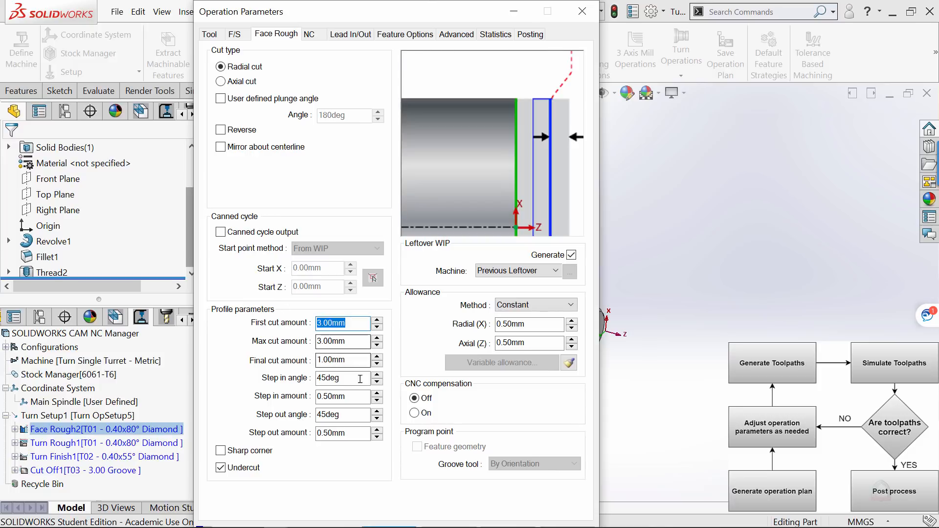
text(1)
click(328, 342)
text(1)
key(Tab)
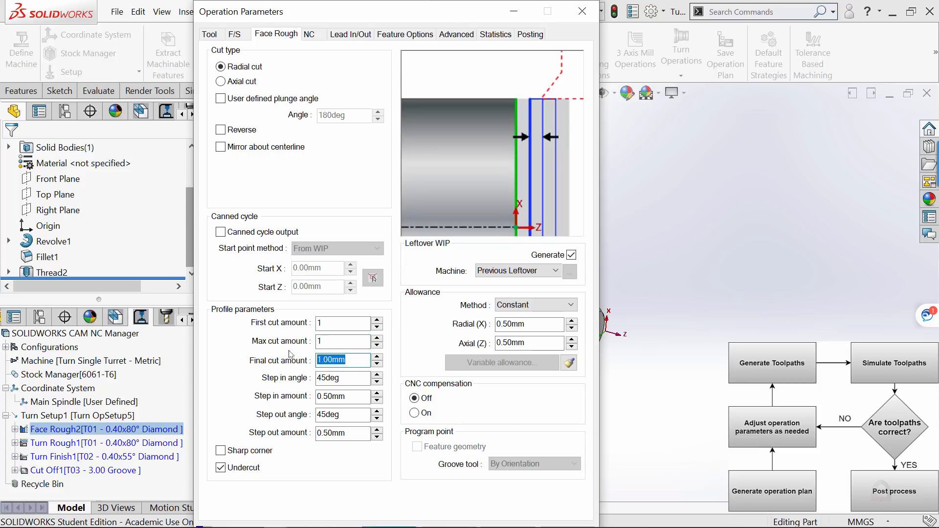
text(.5)
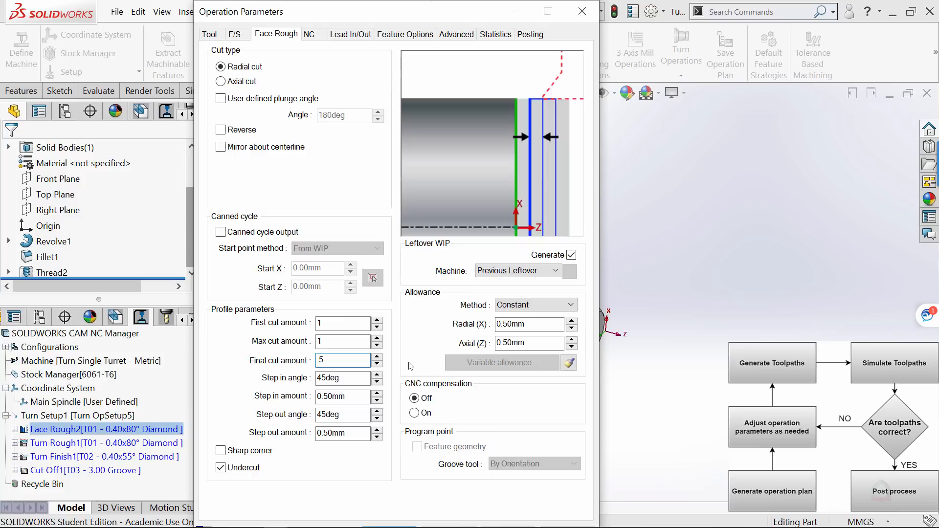
key(Return)
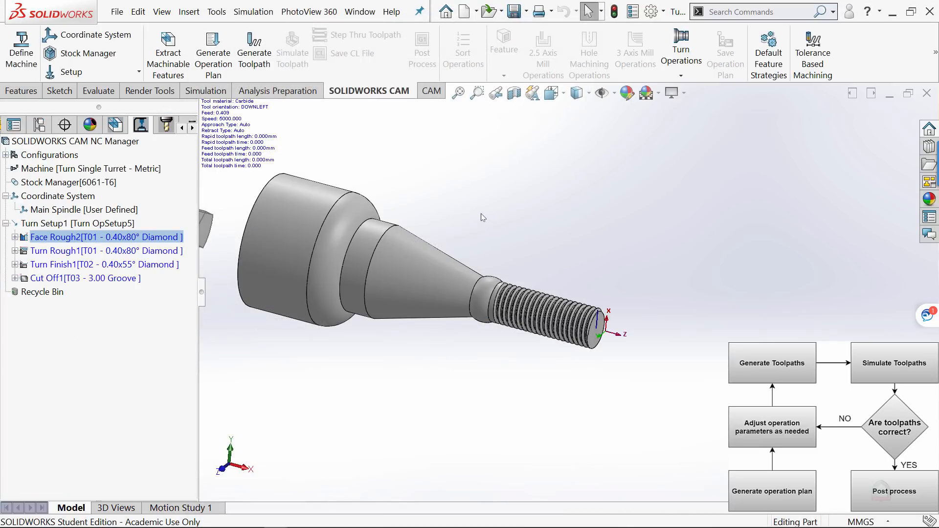
Set the first and max cut amounts of the Turn Rough operation to 2 mm and accept its parameters.
click(51, 252)
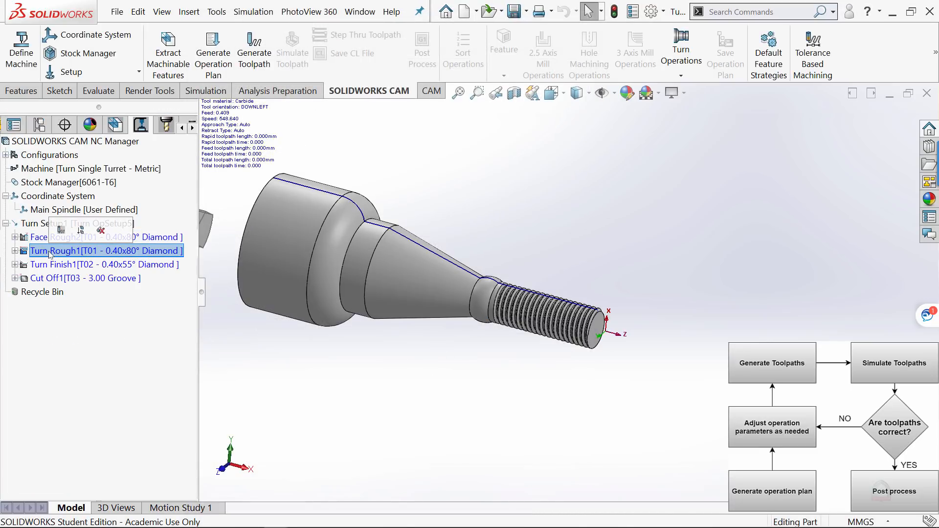
right_click(51, 253)
click(193, 259)
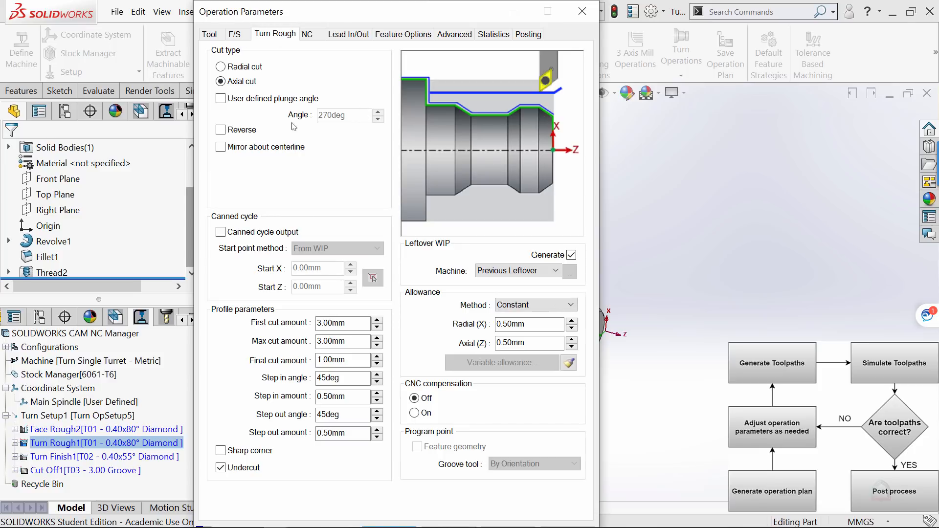
drag(349, 323, 253, 327)
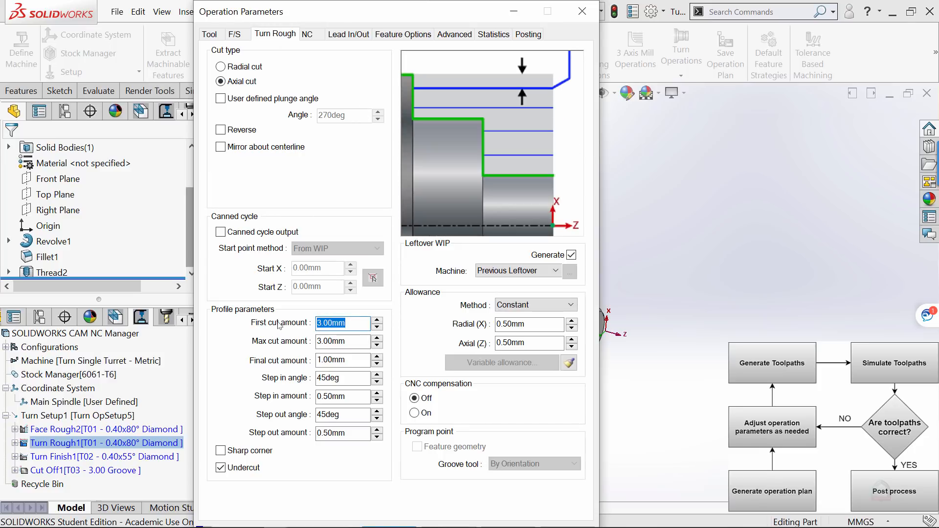
text(2)
drag(355, 342, 269, 340)
text(2)
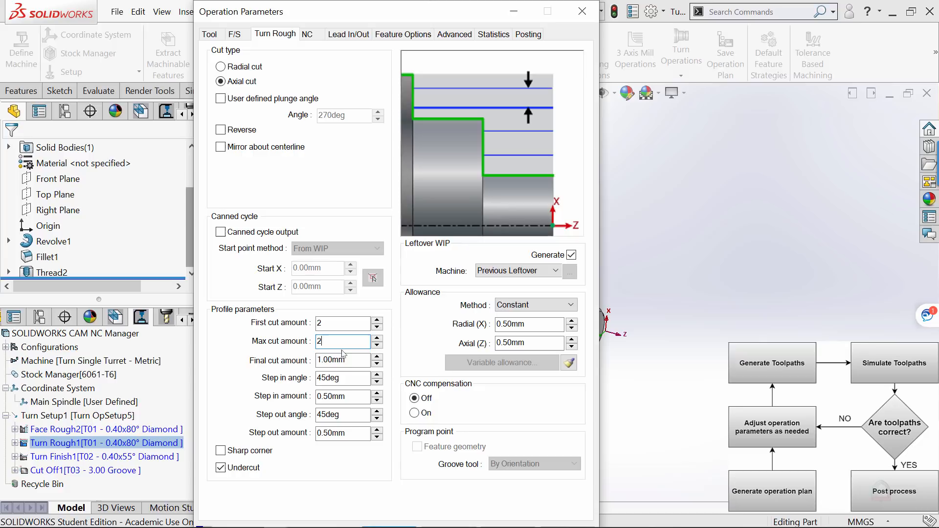
click(353, 361)
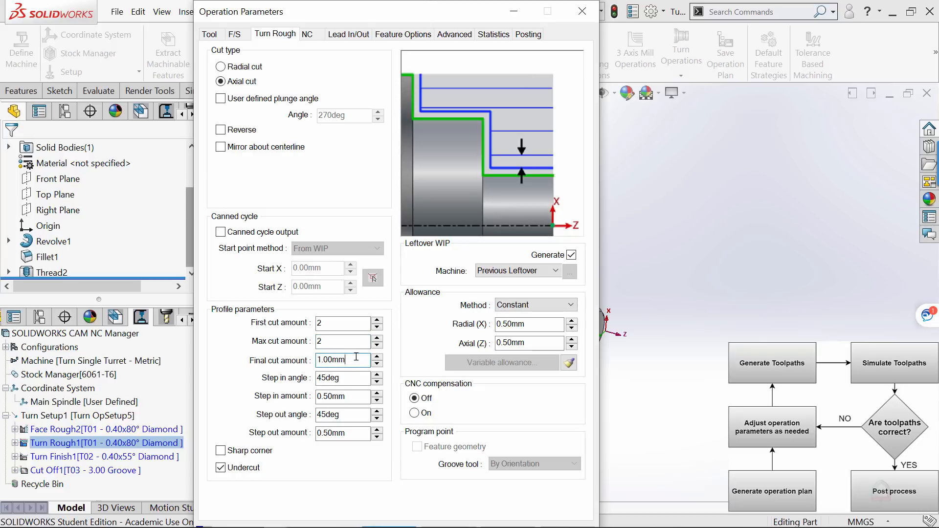
key(Return)
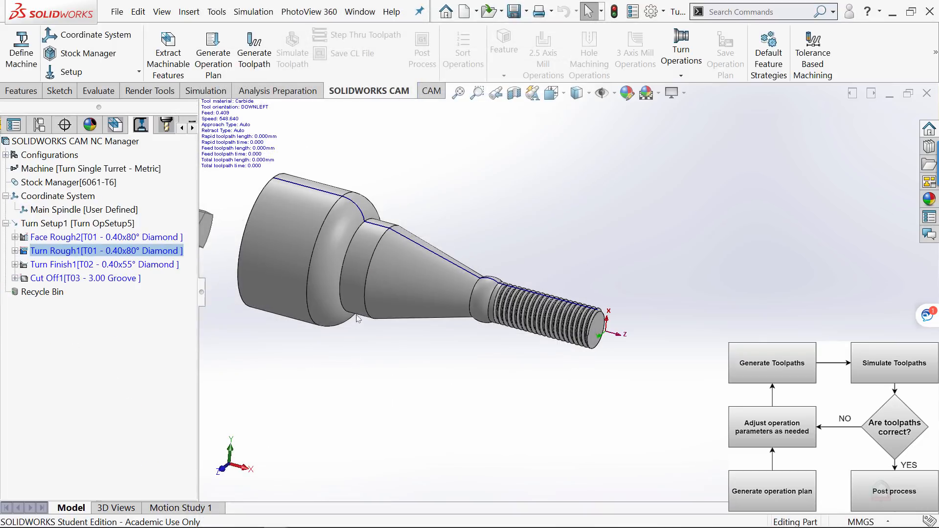
Edit the Turn Finish operation, setting its previous allowance to 0 mm and its first cut amount to 2 mm.
click(57, 266)
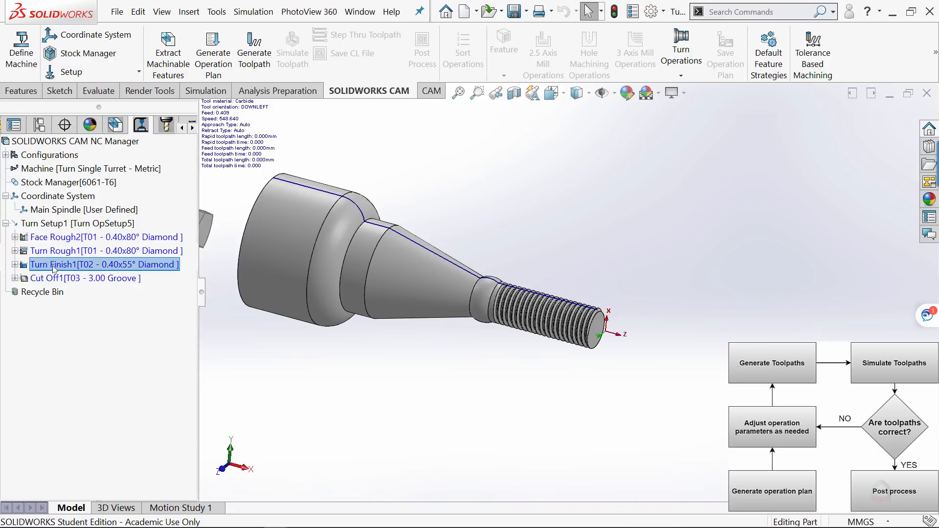
right_click(54, 267)
click(82, 275)
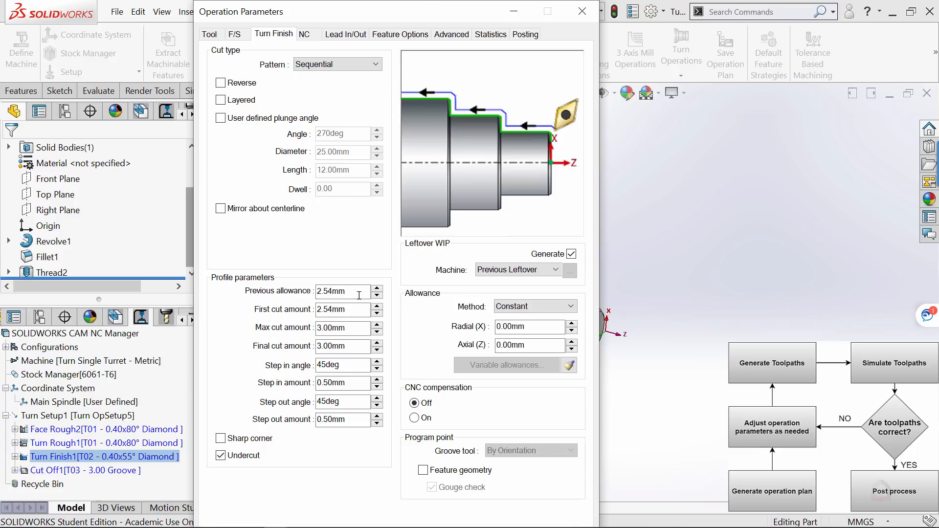
drag(355, 294, 310, 293)
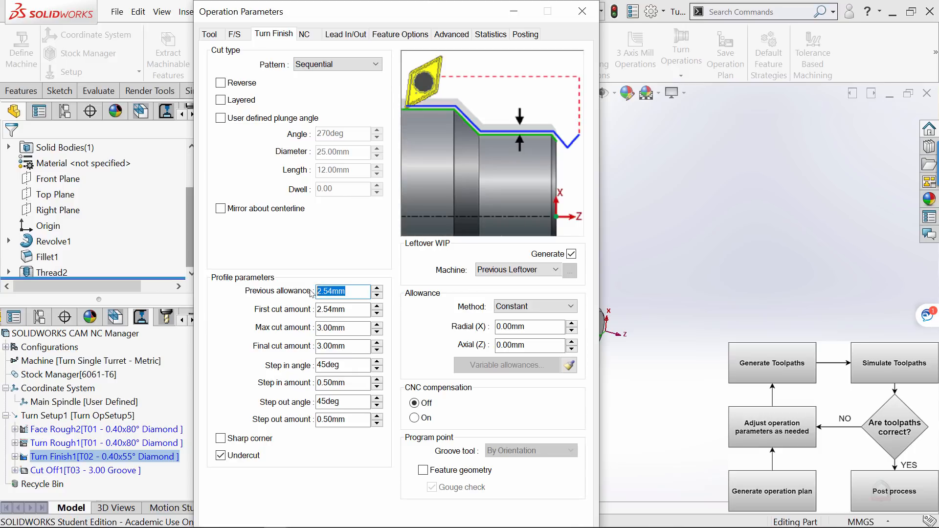
text(0)
key(Tab)
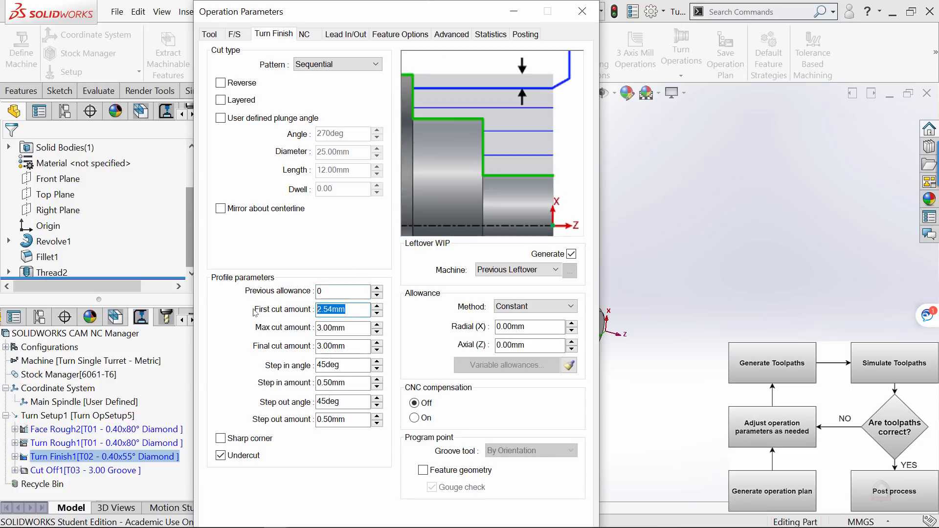
text(2)
key(Tab)
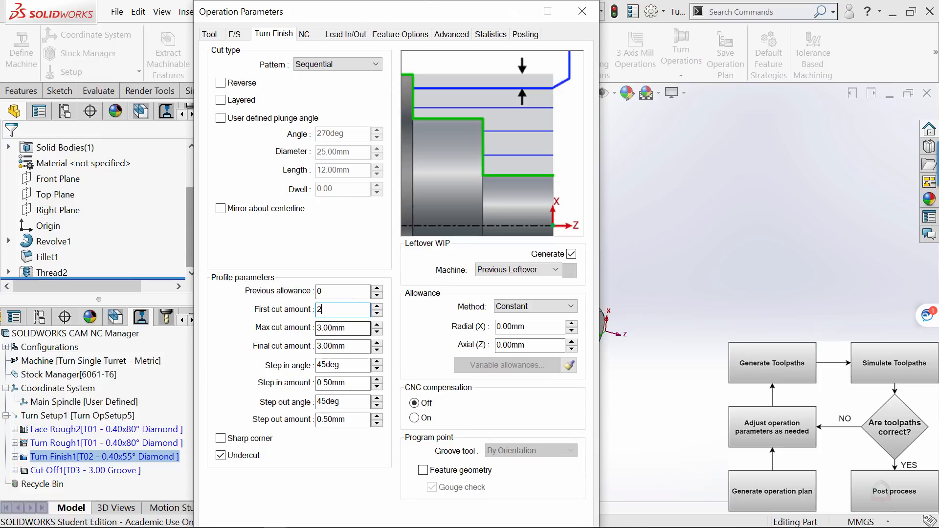
Set the max and final cut amounts of the Turn Finish operation to 0.5 mm and accept its parameters.
key(BackSpace)
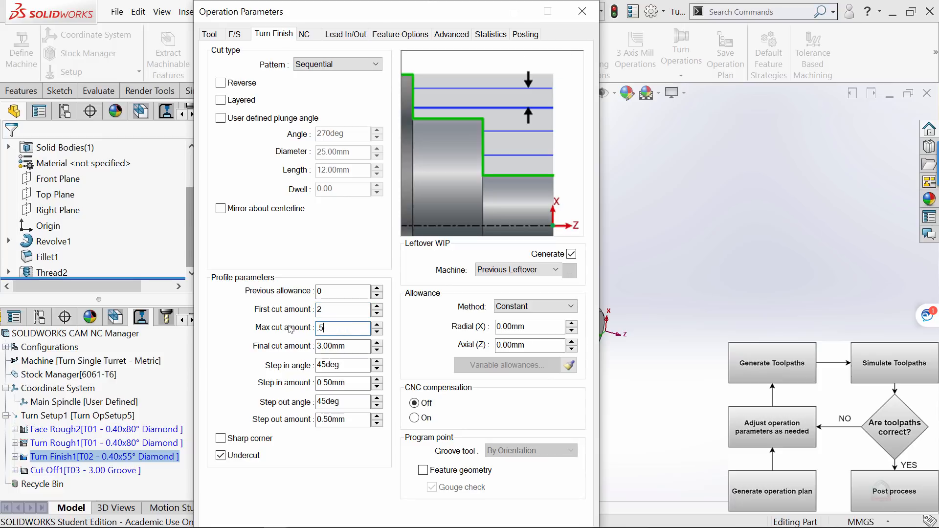
text(.5)
key(Tab)
key(BackSpace)
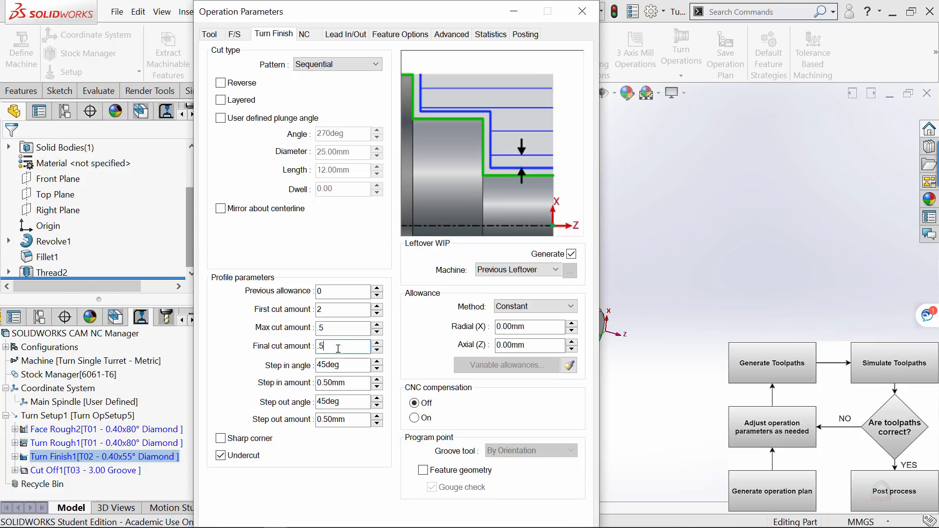
key(Return)
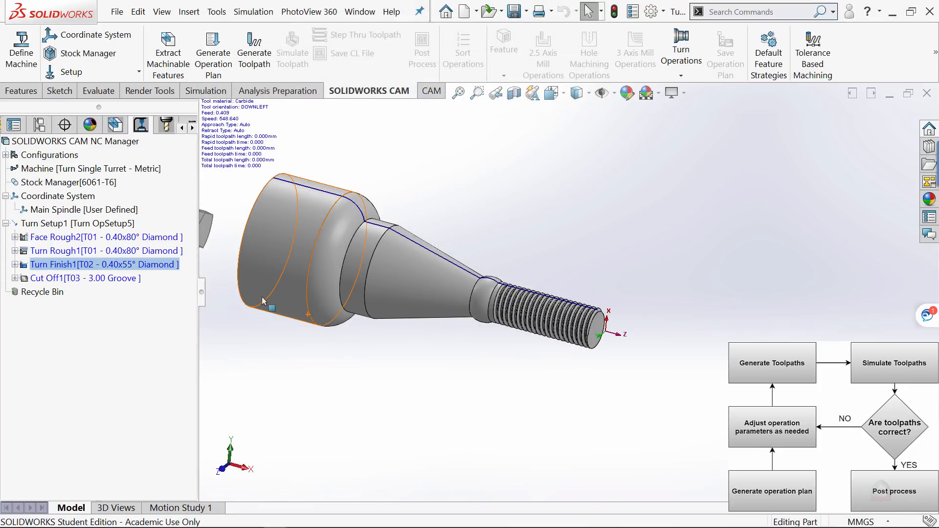
Set the Cut Off operation's first peck amount to 3 mm and its subsequent and minimum peck amounts to 2 mm, and accept.
click(69, 278)
right_click(69, 279)
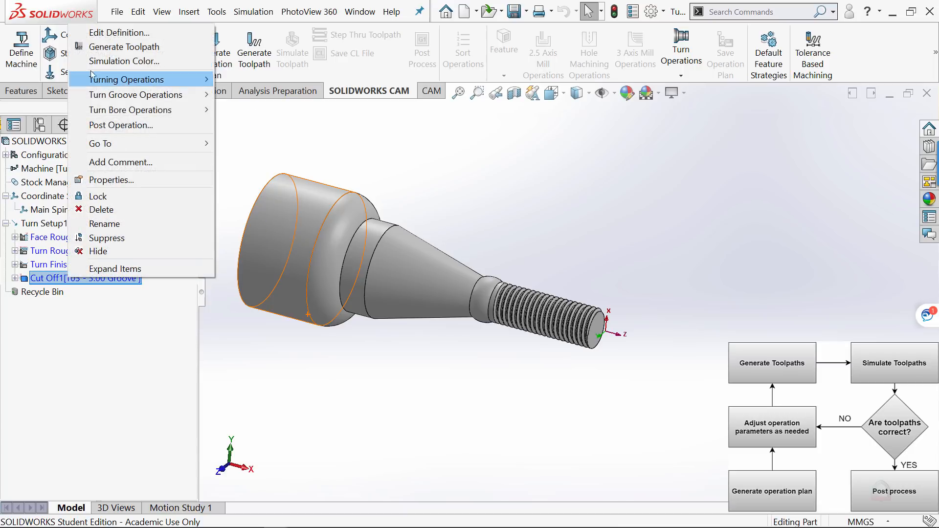
click(113, 31)
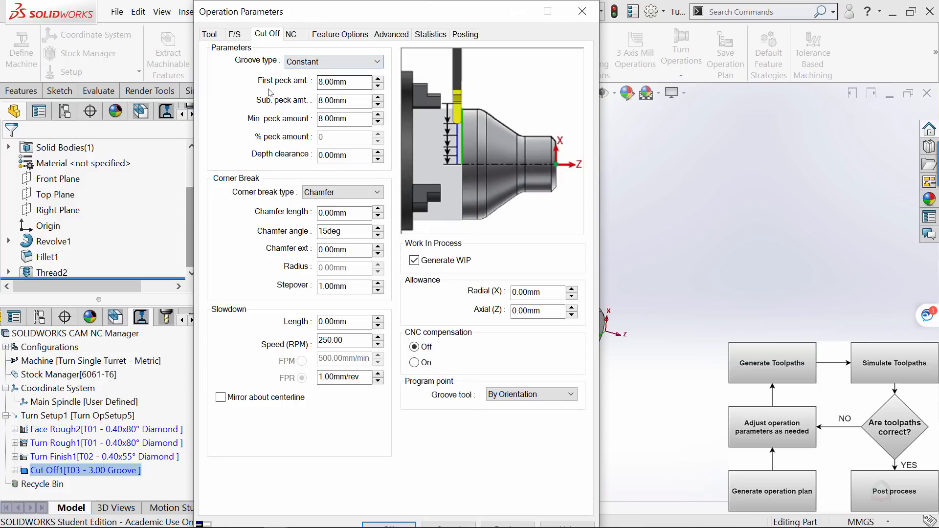
double_click(353, 83)
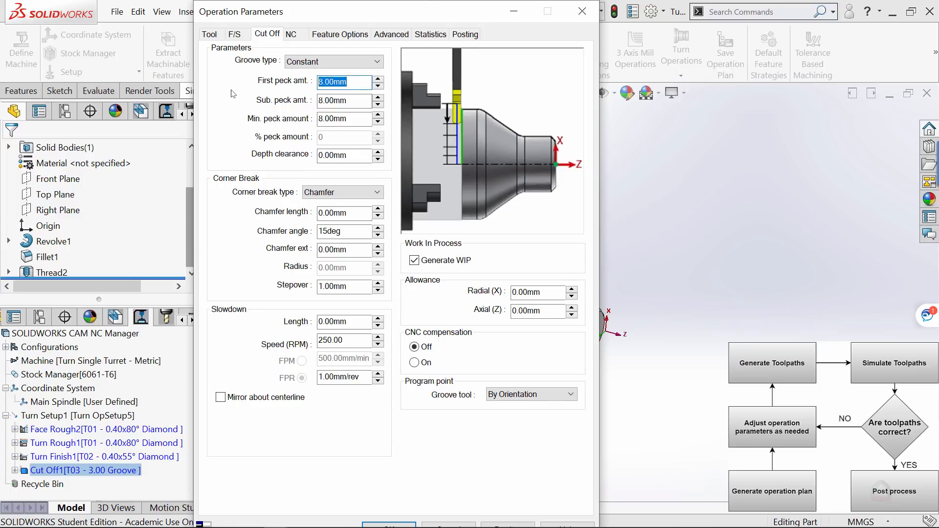
text(3)
key(Tab)
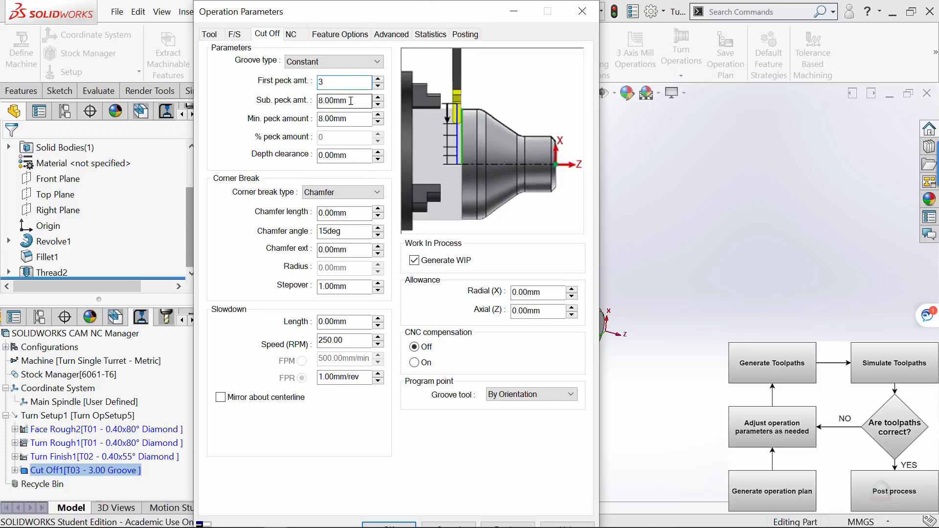
text(2)
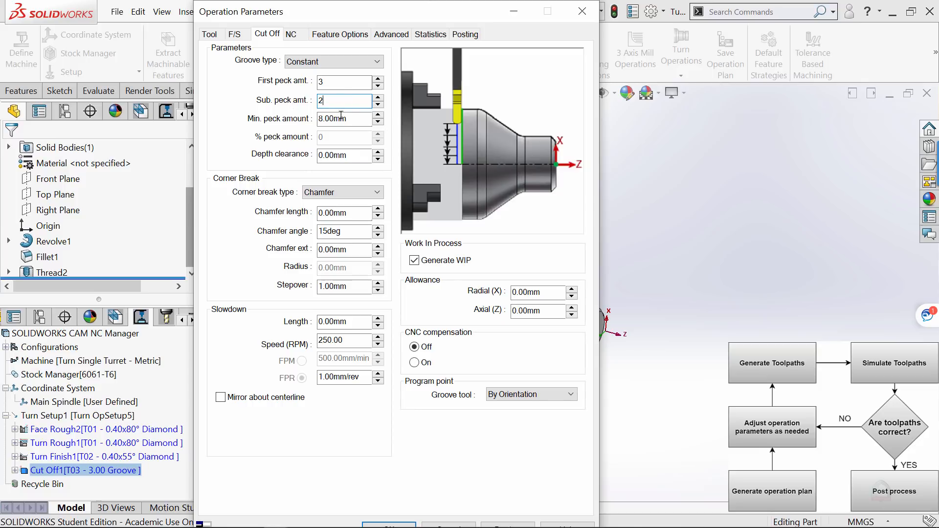
key(Tab)
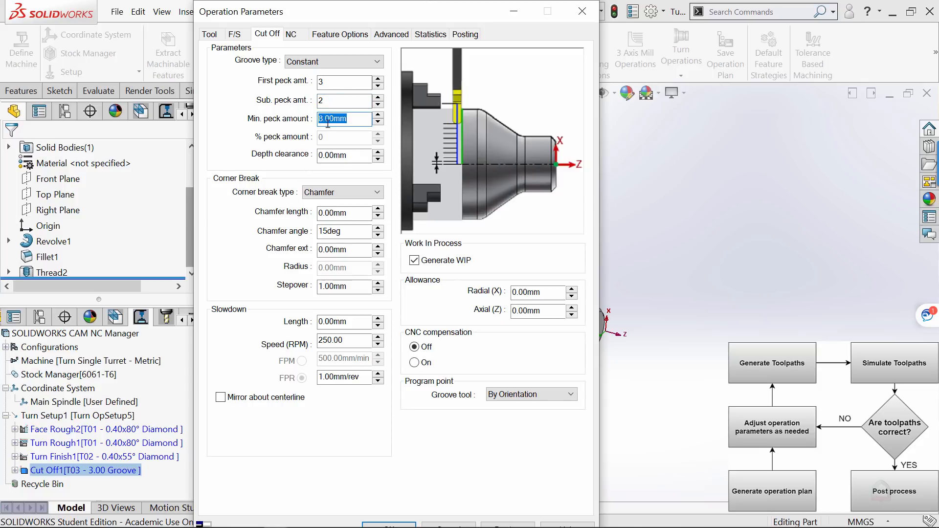
text(2)
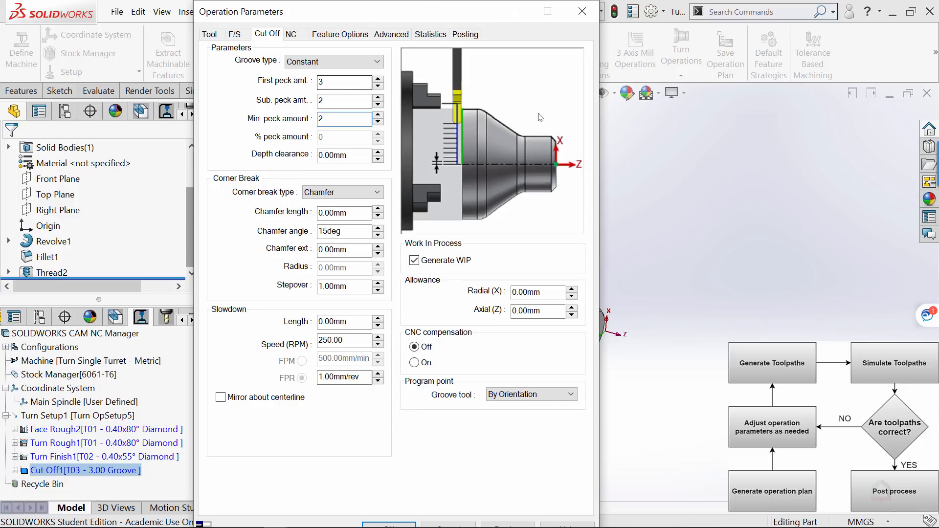
key(Return)
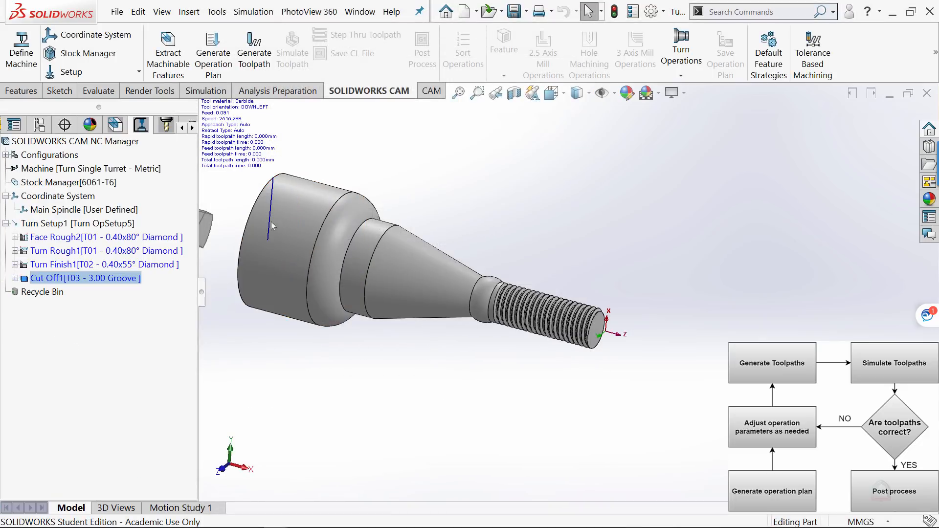
Generate the toolpaths for Turn Setup1 and play their simulation to the end at the slowest speed.
right_click(44, 225)
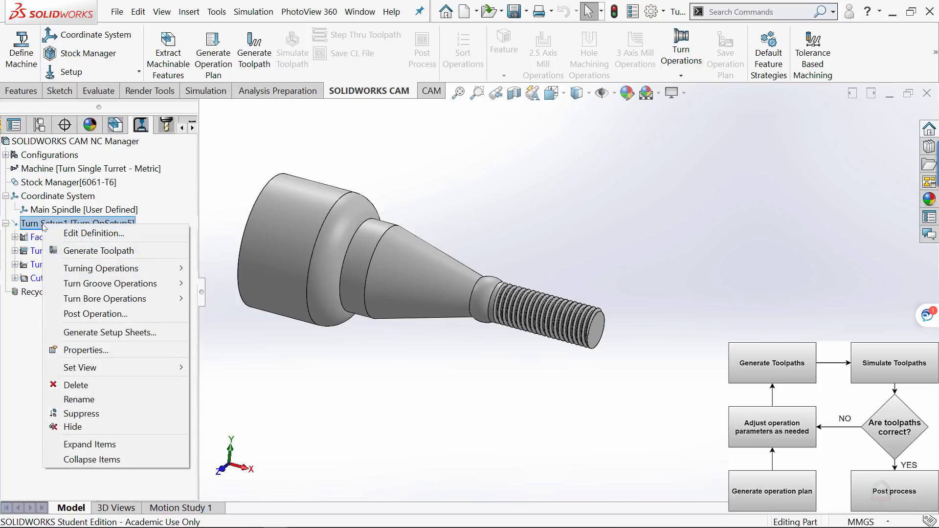
click(90, 252)
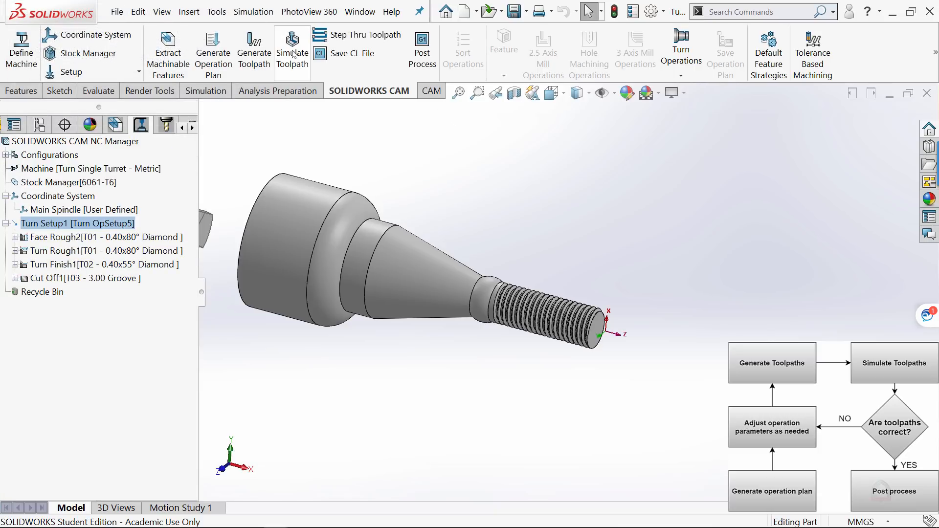
click(293, 54)
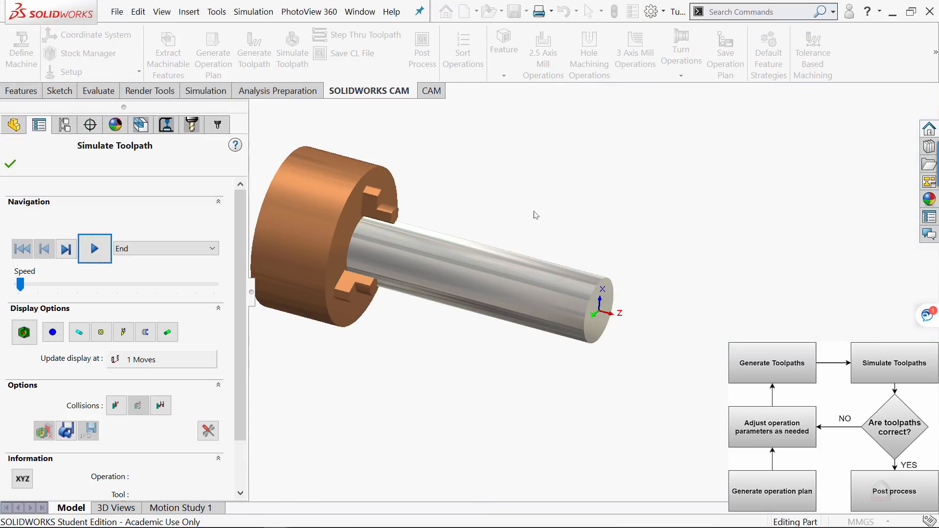
scroll(548, 277, down, 2)
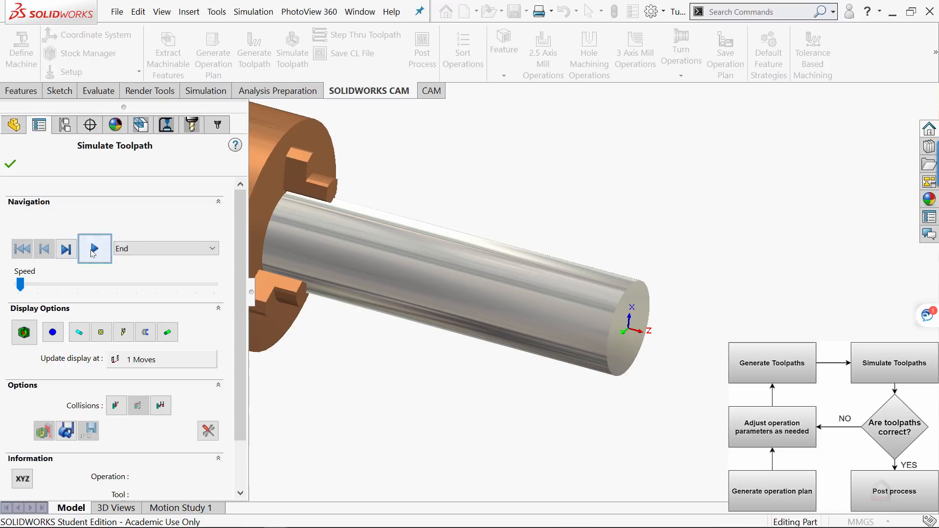
drag(20, 284, 17, 286)
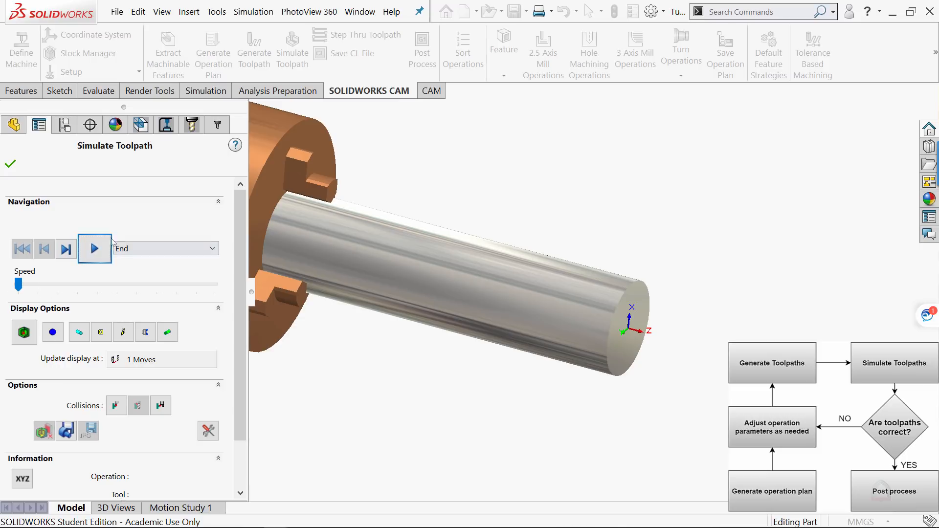
click(94, 250)
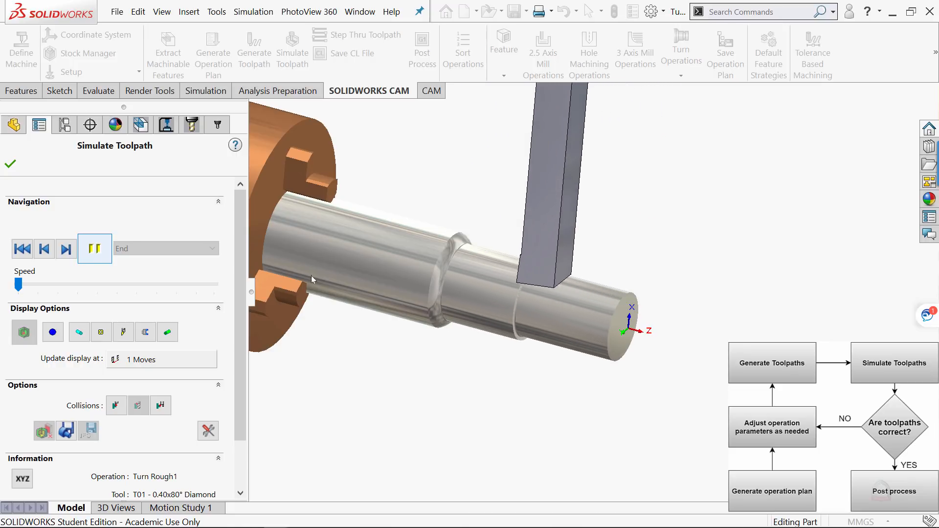
Speed up the running toolpath simulation, examine the machined stock from the threaded end, and close the simulation.
middle_drag(661, 258, 543, 310)
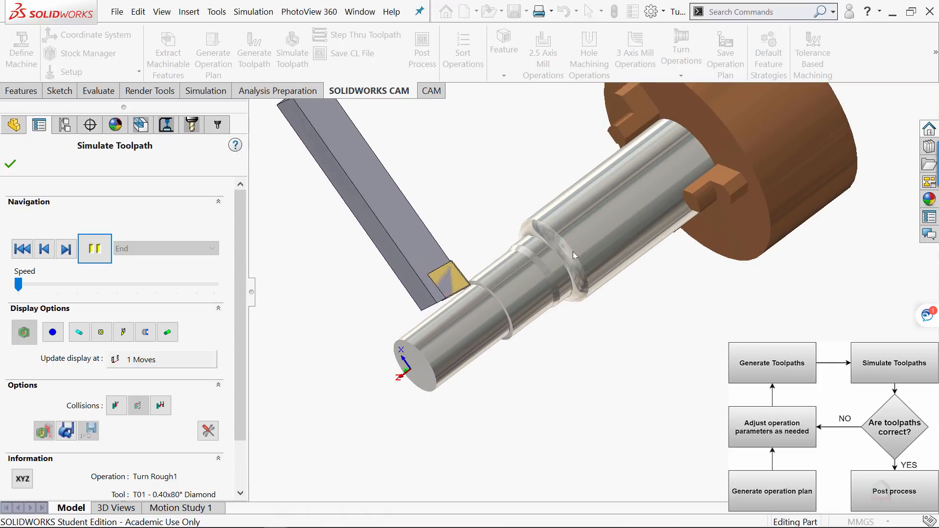
scroll(574, 252, down, 2)
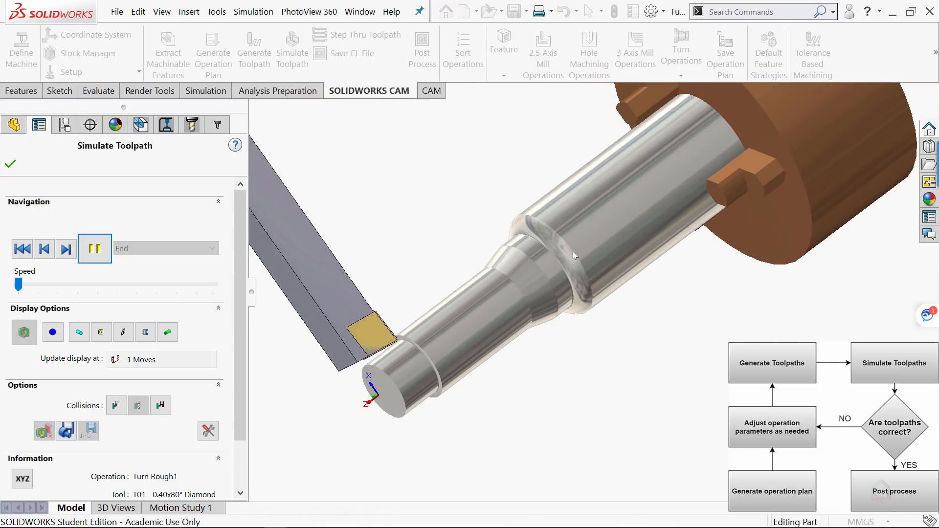
drag(19, 285, 56, 285)
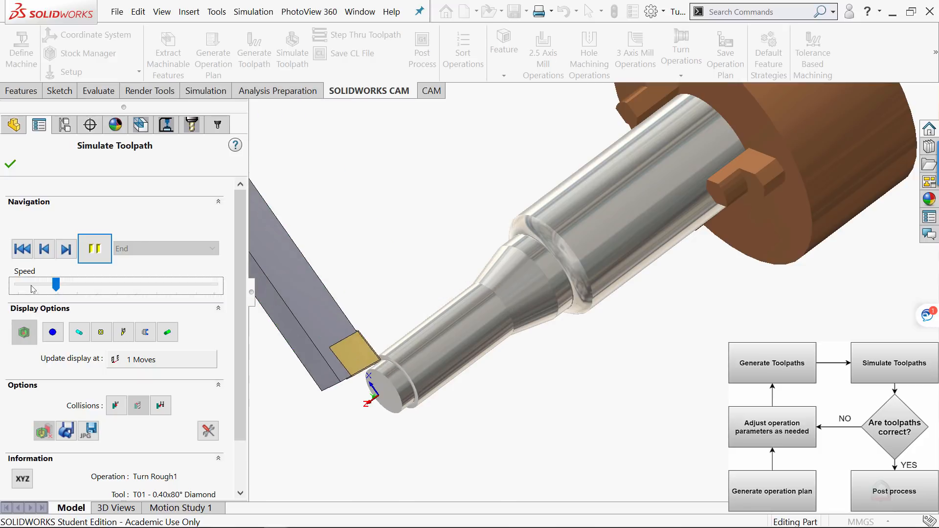
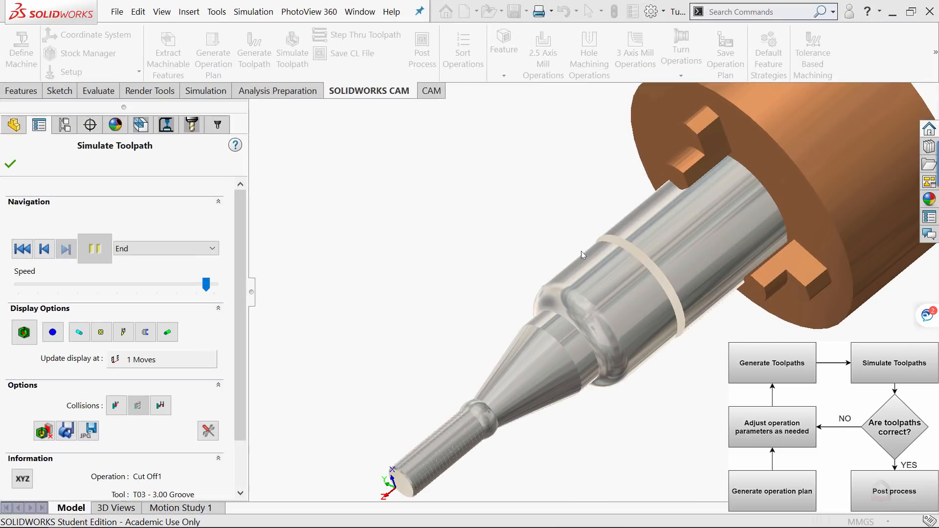
middle_drag(581, 251, 545, 330)
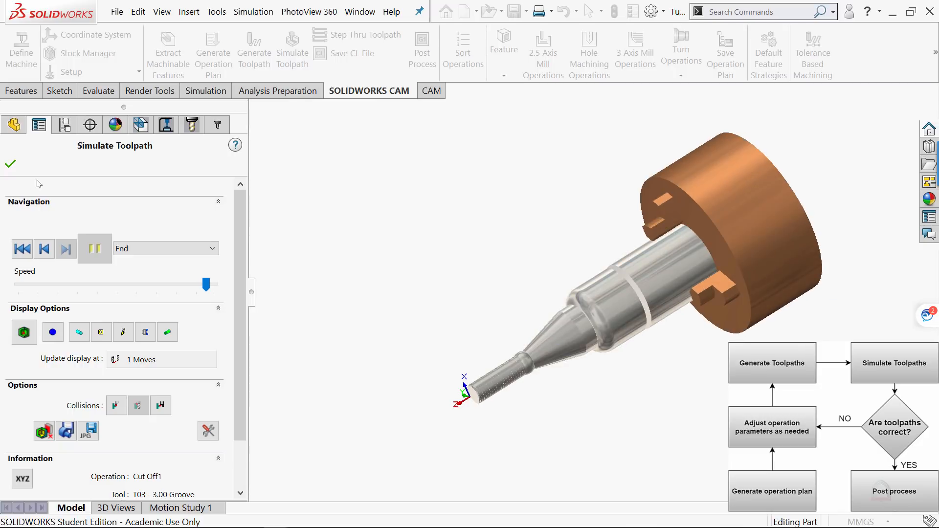
click(10, 165)
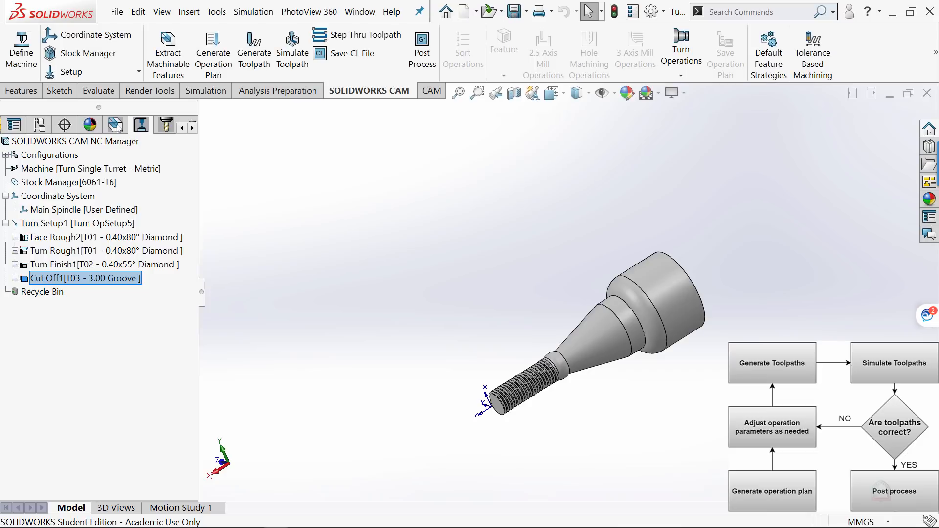
Start a new turn feature under Turn Setup1 with the type OD Feature and the strategy Thread.
click(114, 124)
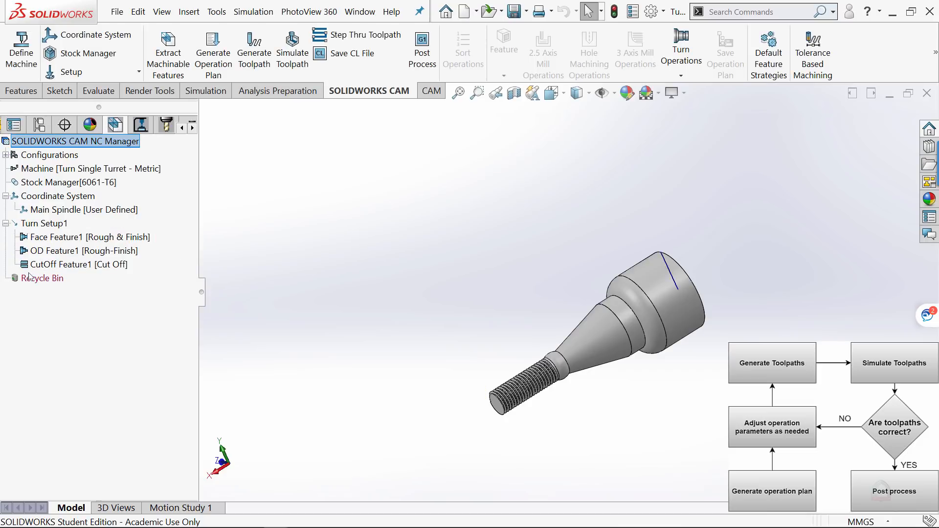
click(44, 224)
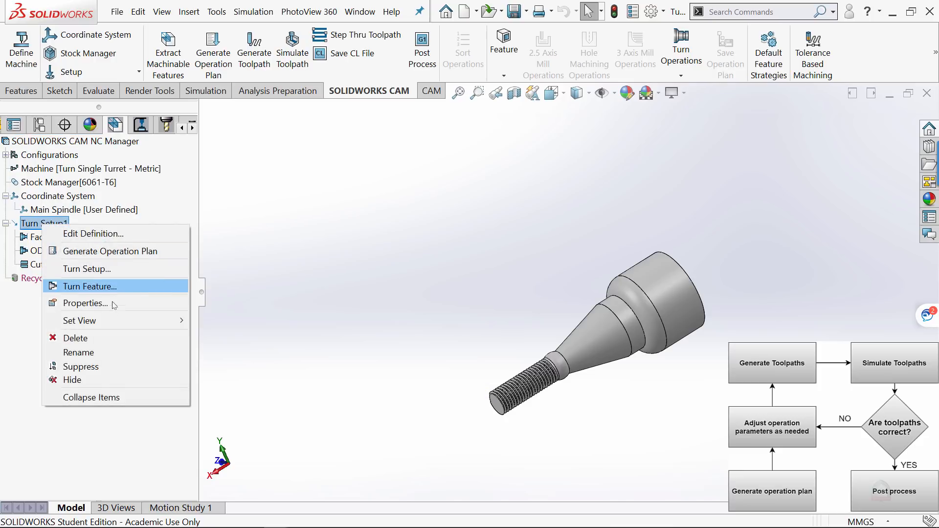
click(103, 287)
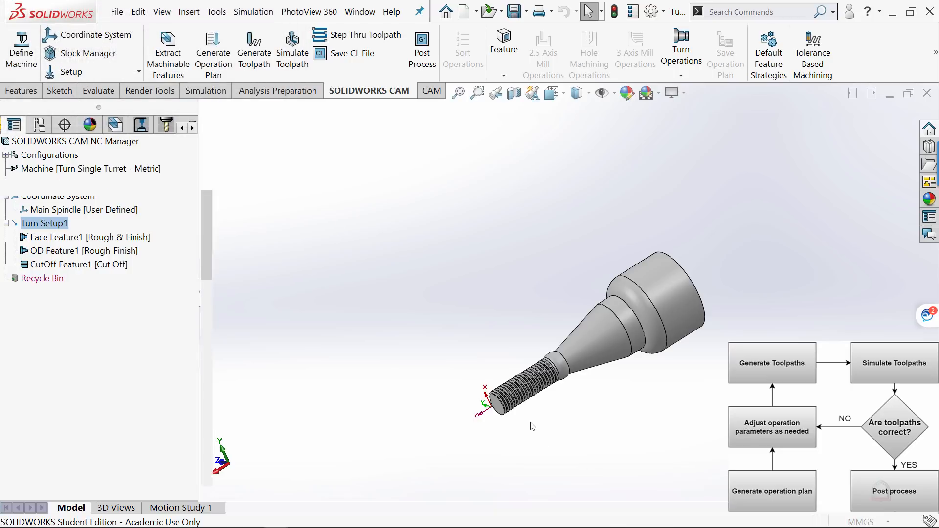
scroll(534, 419, down, 5)
scroll(540, 359, down, 1)
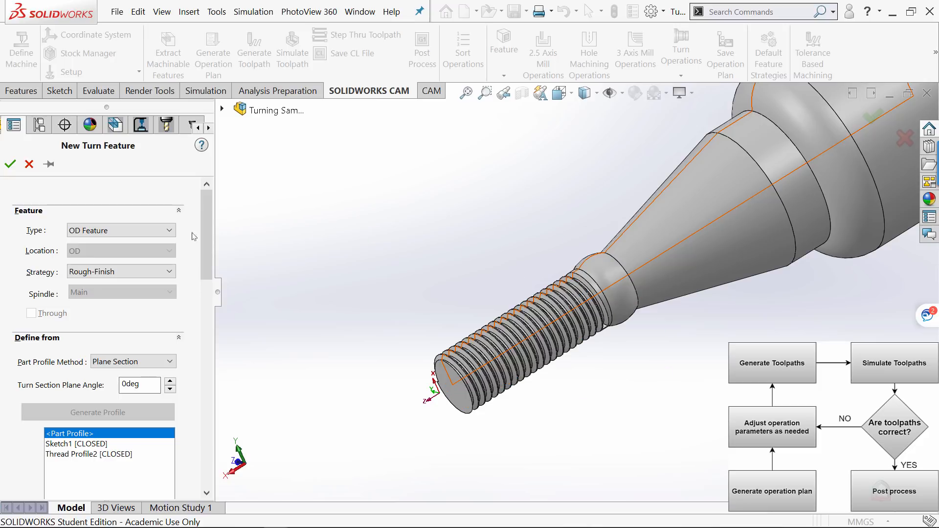
click(106, 233)
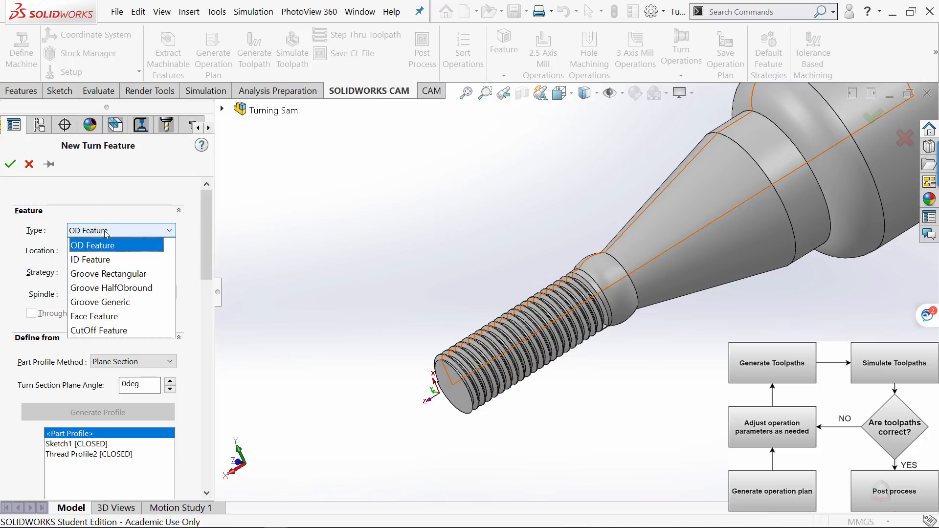
click(92, 249)
click(93, 273)
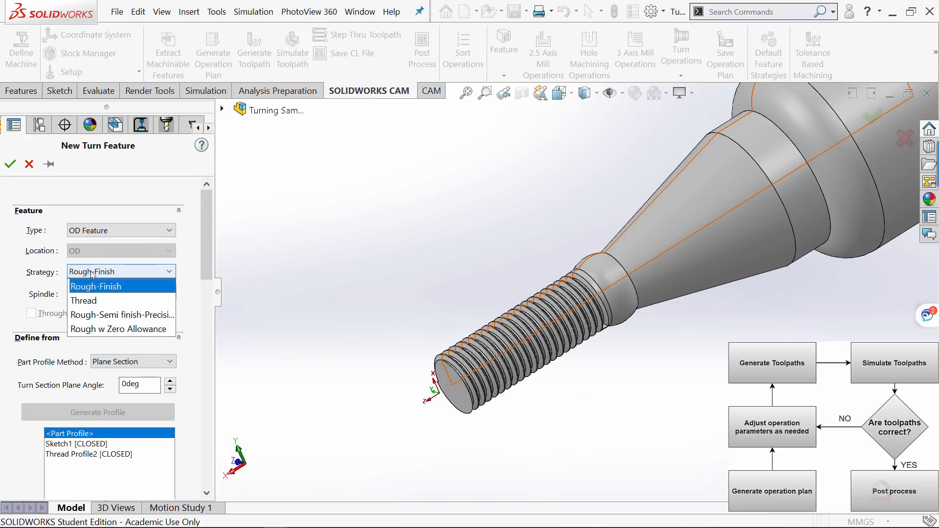
click(93, 301)
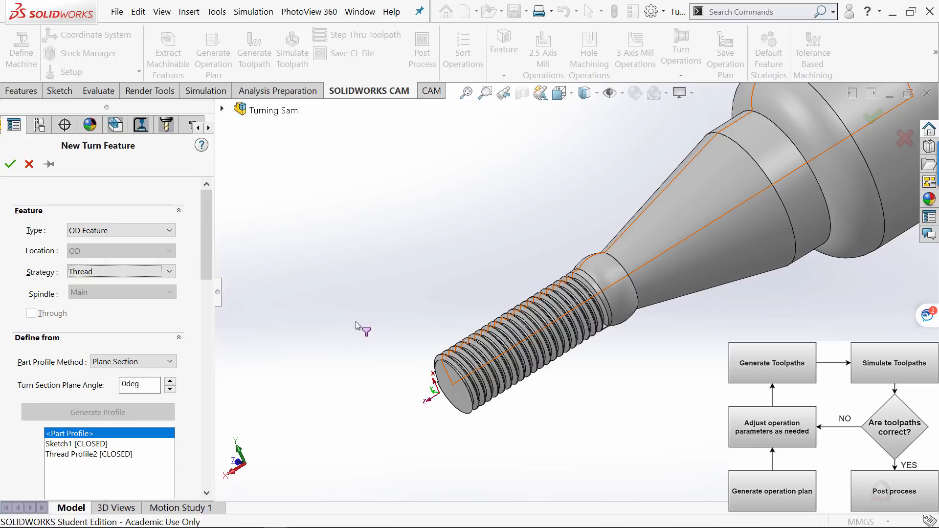
Define the thread feature from the Sketch1 line along the threaded end, accept it, and return to the operation tree.
middle_drag(333, 271, 327, 295)
scroll(550, 395, down, 2)
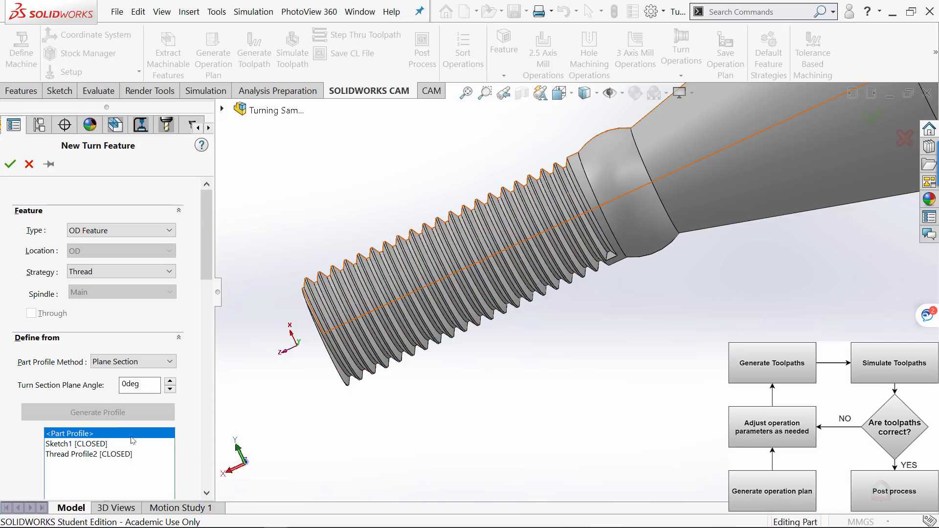
scroll(200, 270, down, 3)
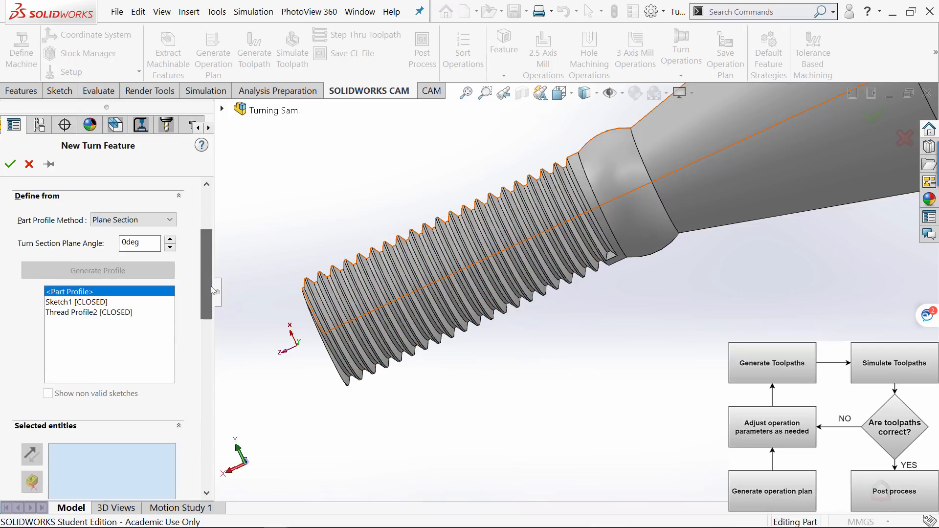
click(62, 303)
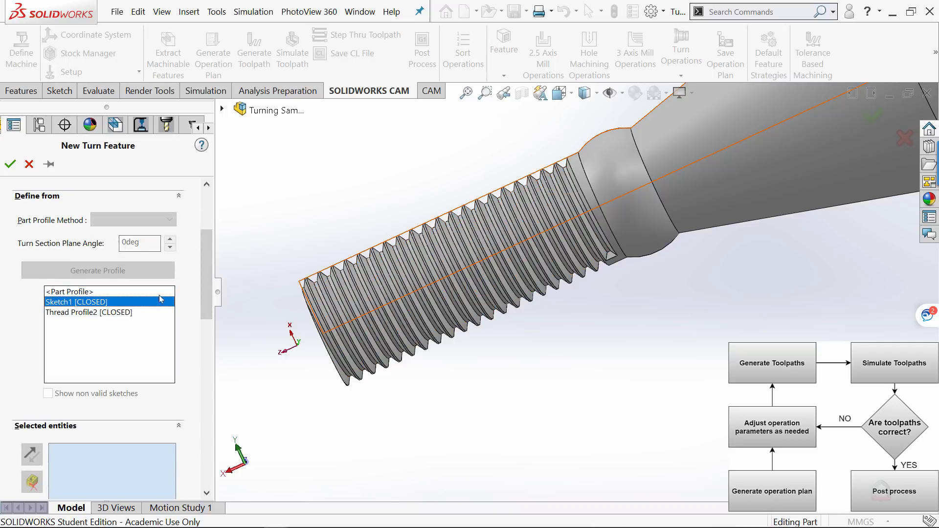
middle_drag(319, 230, 338, 249)
click(73, 292)
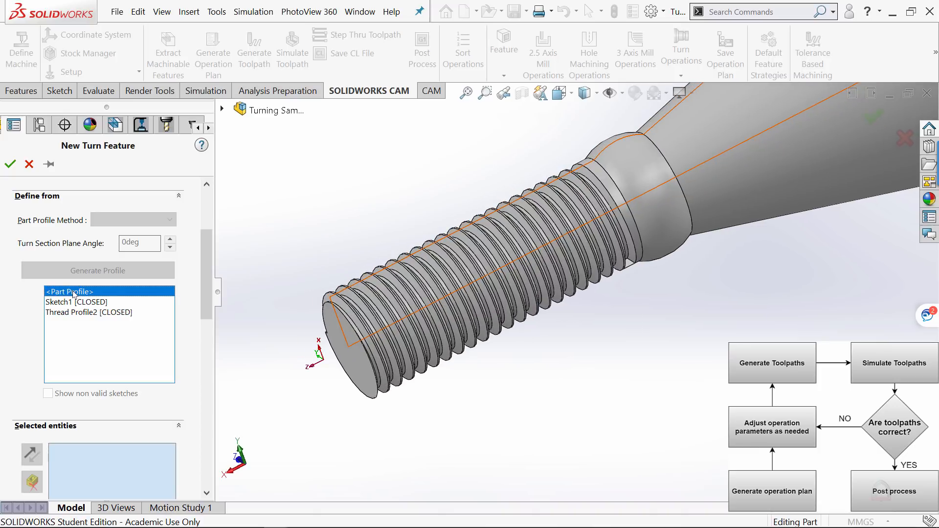
click(401, 290)
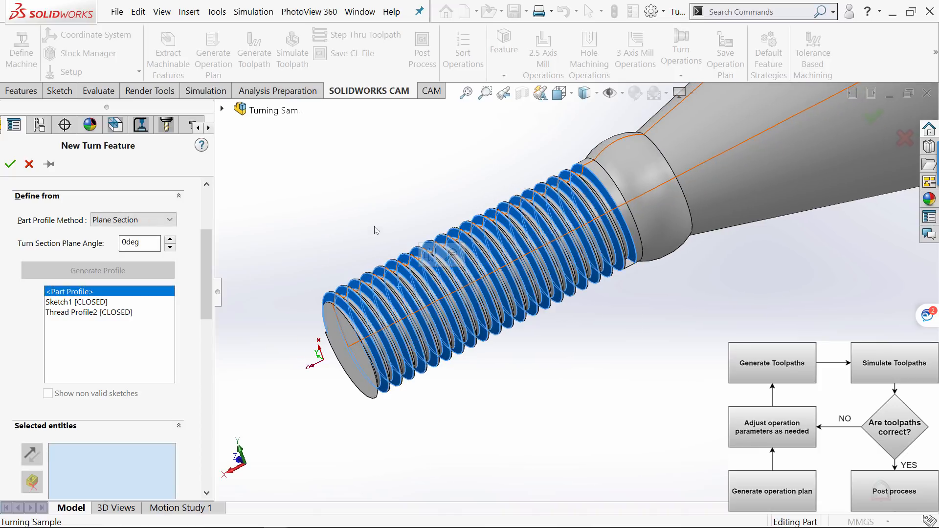
click(61, 302)
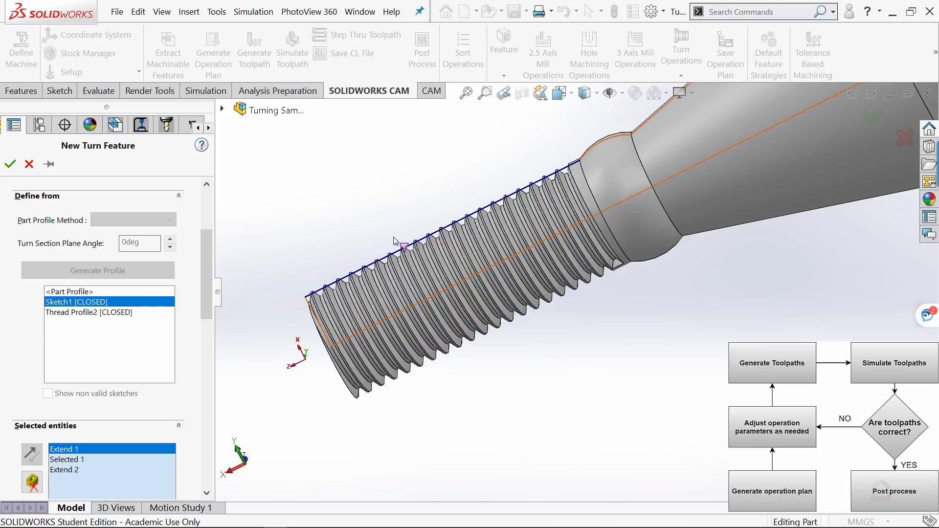
click(11, 164)
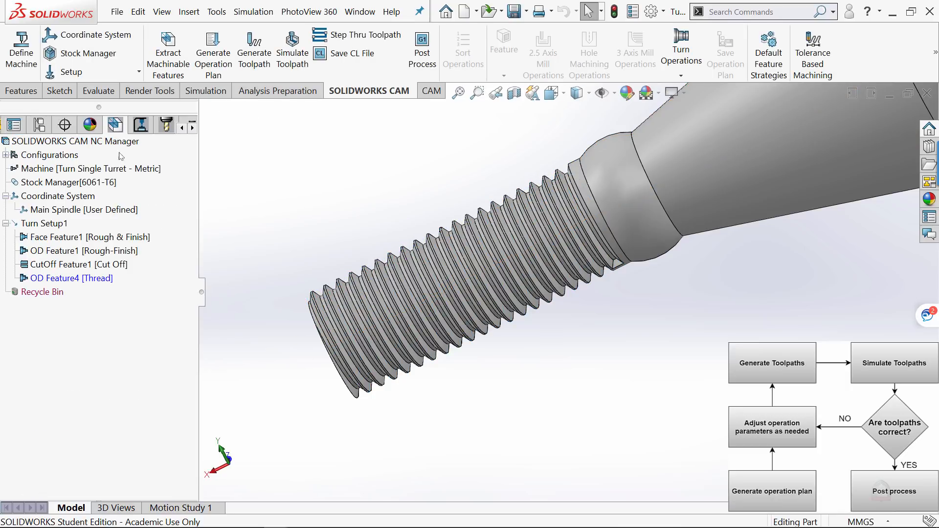
click(141, 126)
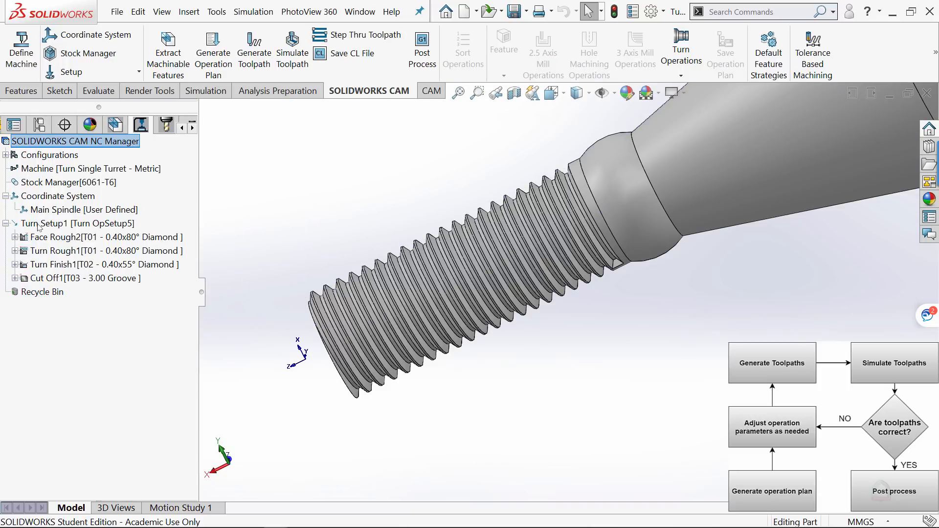
Add a Threading operation to Turn Setup1 for the OD Feature4 [Thread] feature, using the T03 - 3.00 Groove tool.
click(39, 224)
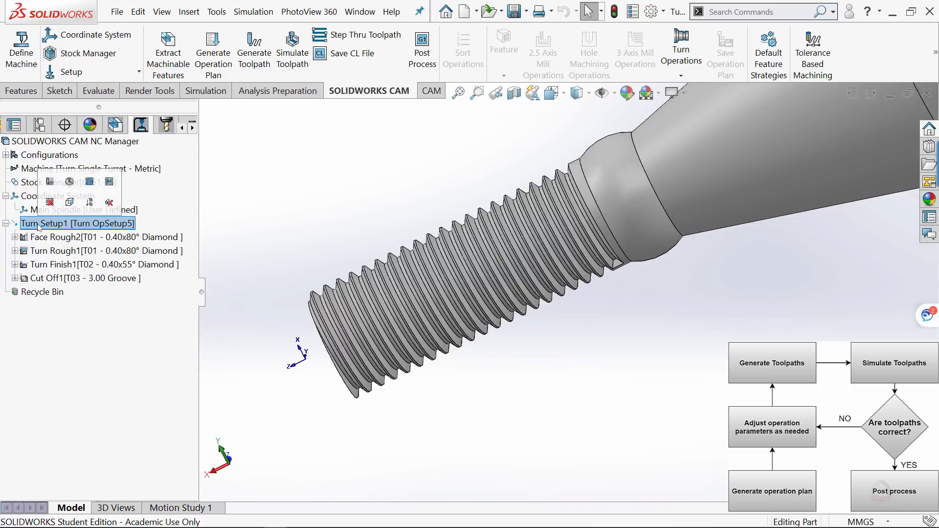
right_click(39, 225)
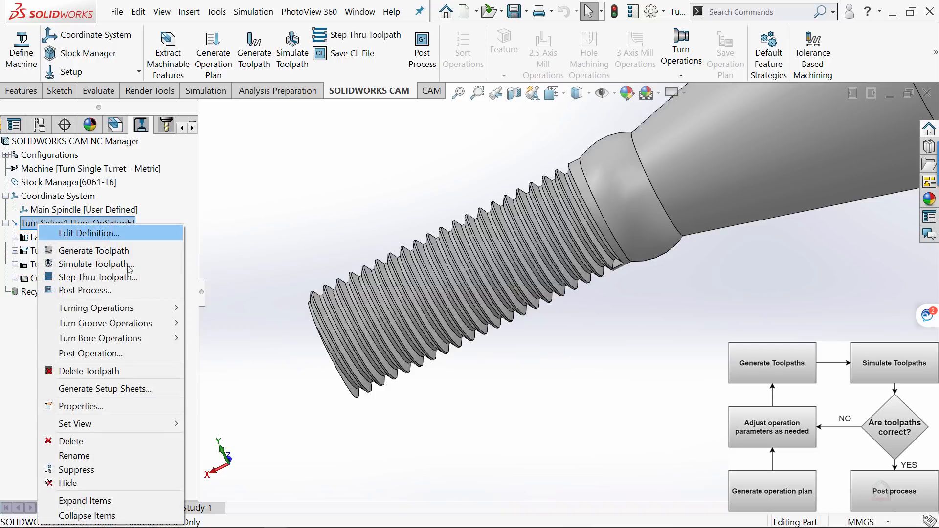
mouse_move(128, 313)
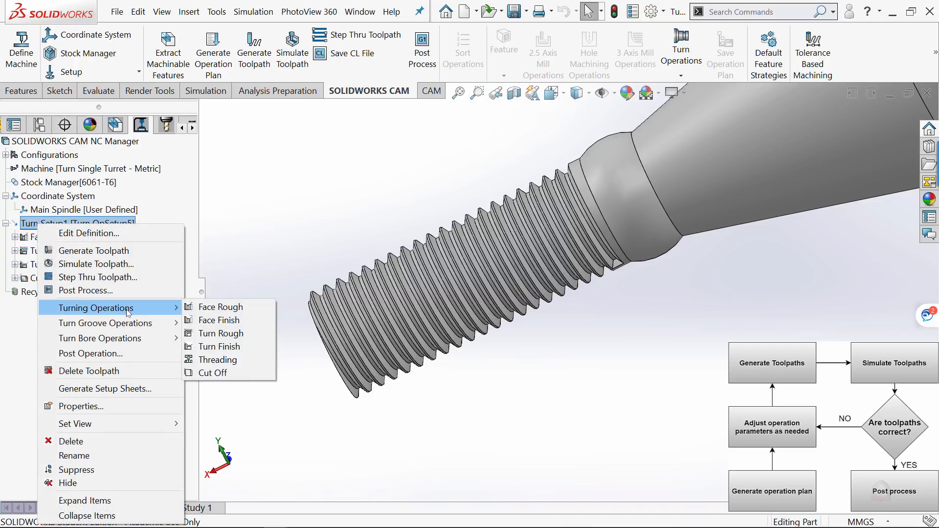
click(218, 360)
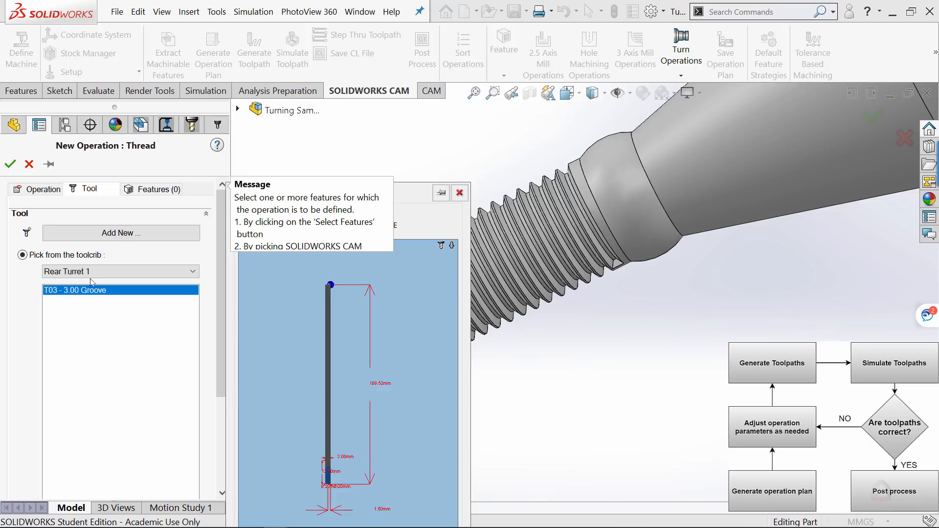
click(149, 189)
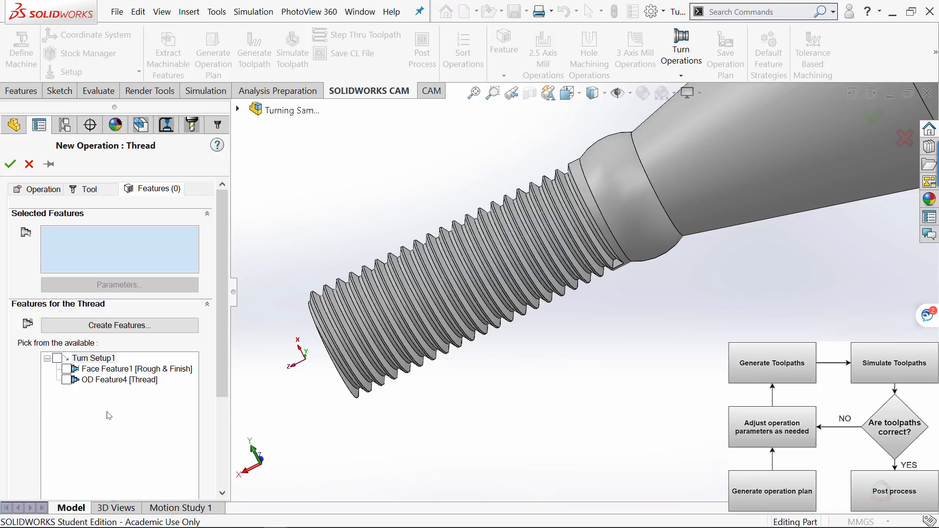
click(66, 380)
click(9, 164)
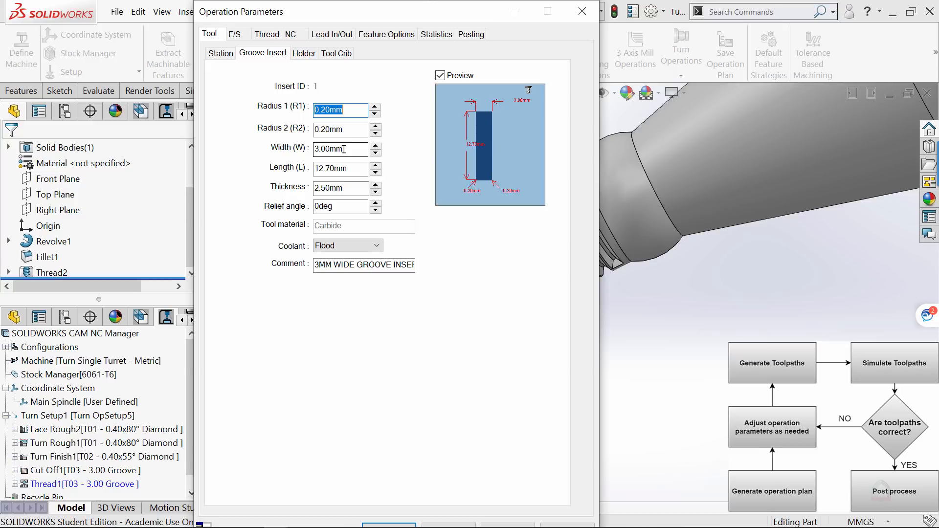
Set the groove insert's width to 2 mm for the thread operation.
drag(344, 149, 299, 149)
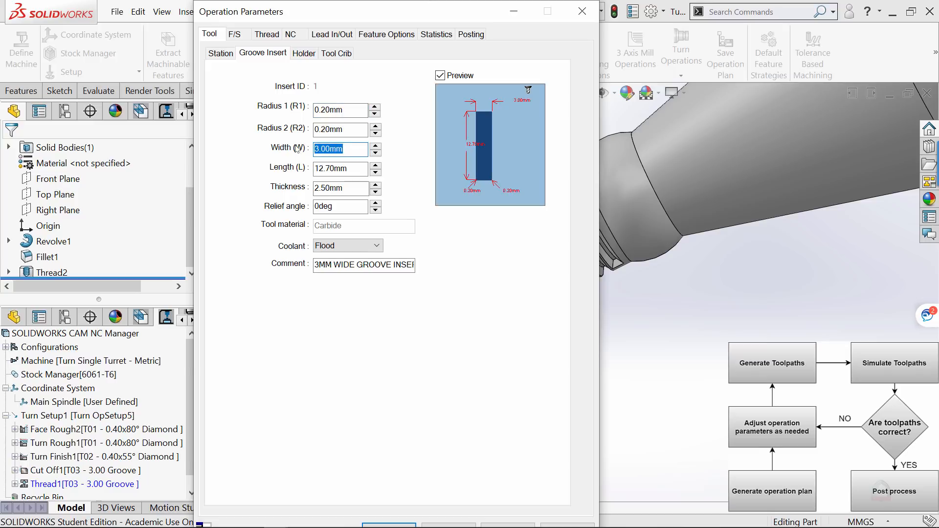
text(2)
click(345, 168)
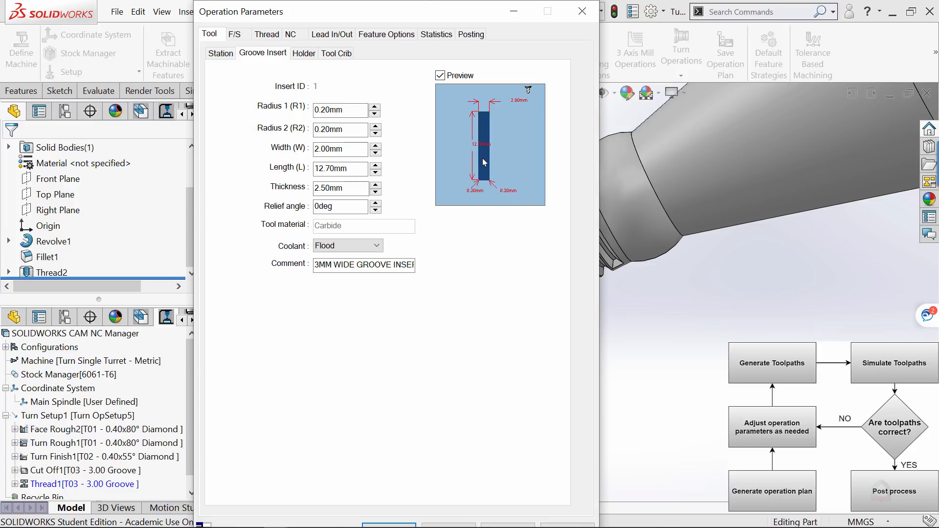
Define the thread operation's feeds and speeds by Operation, with the spindle in RPM mode at 500 rpm.
click(235, 33)
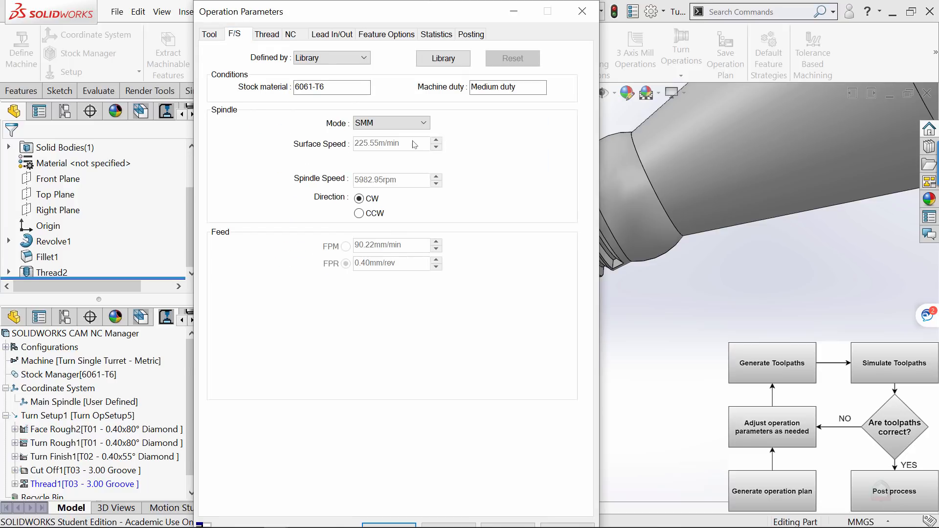
click(329, 59)
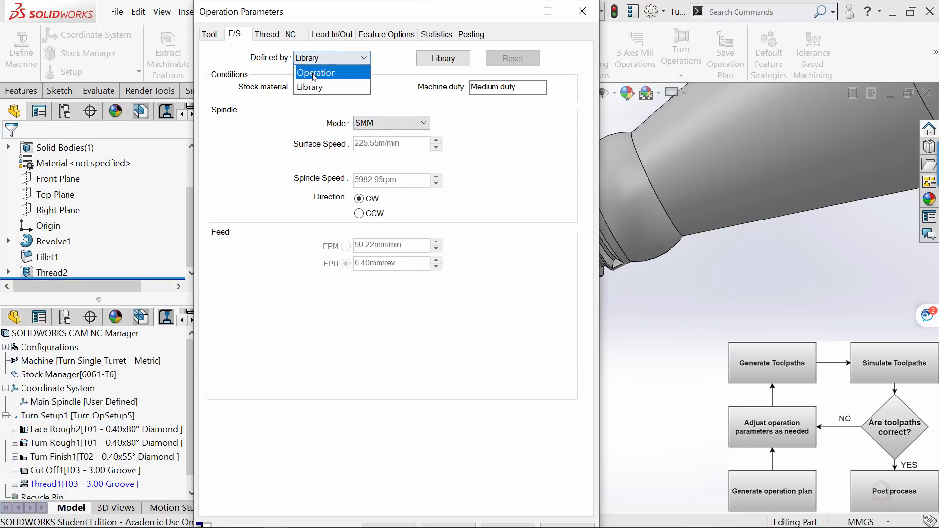
click(314, 73)
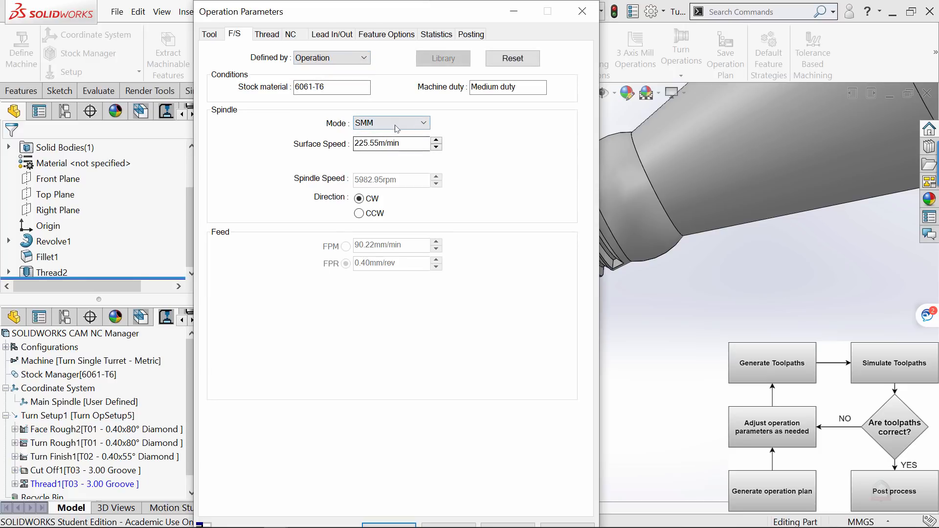
click(396, 123)
click(387, 134)
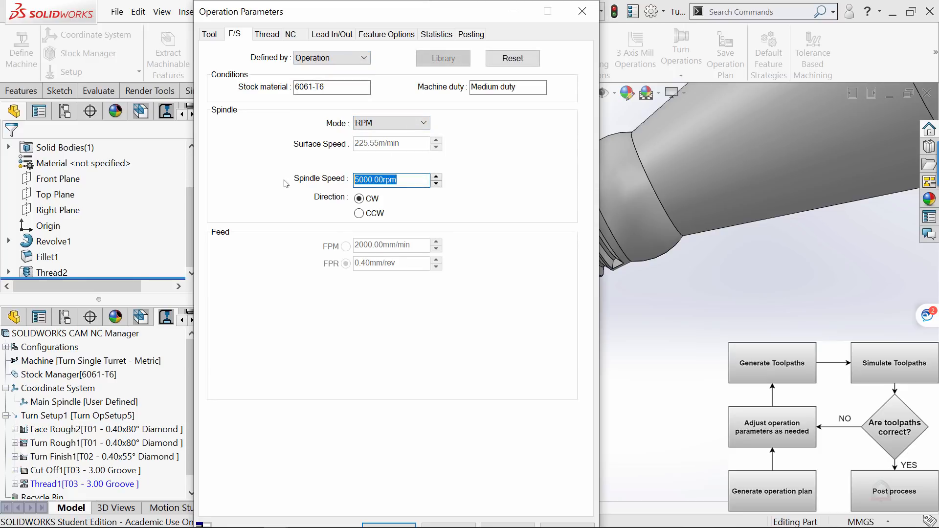
text(500)
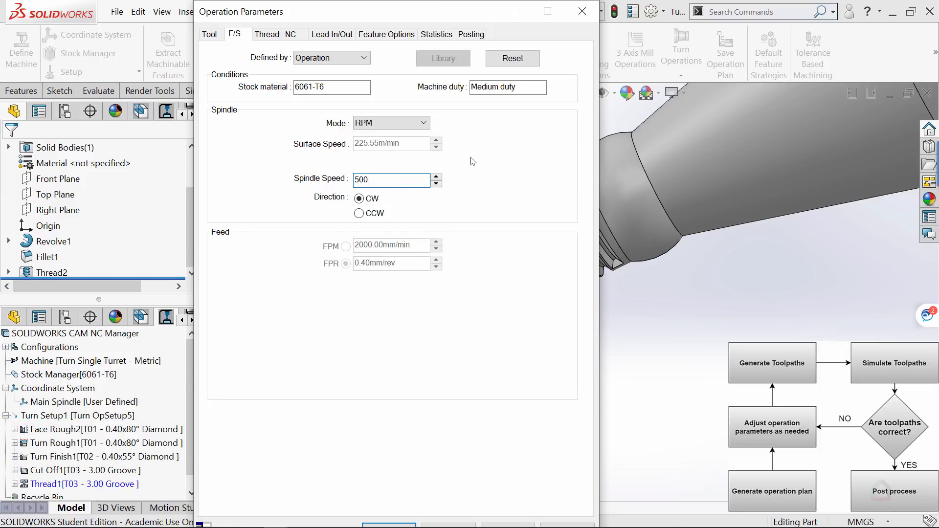
Assign the M 16.0 X 1.50 fine metric thread condition from the thread library to the operation.
click(267, 33)
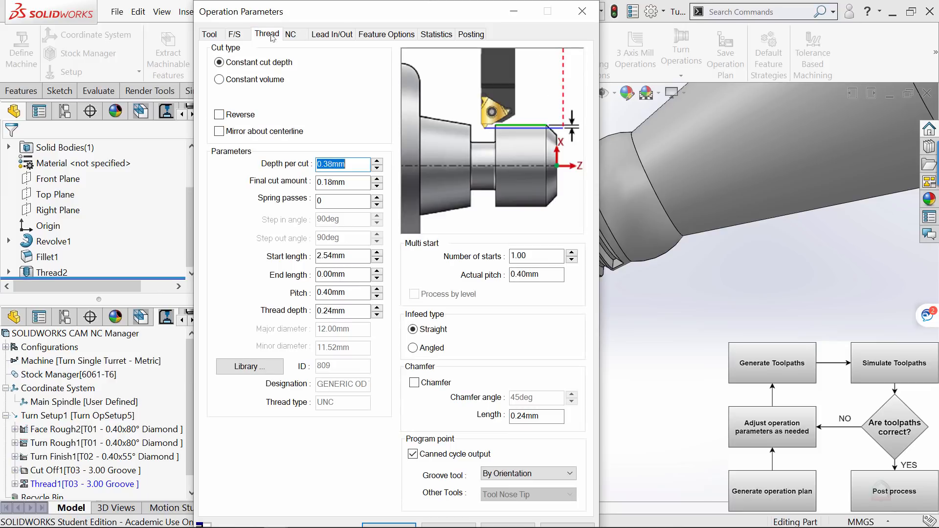
click(243, 367)
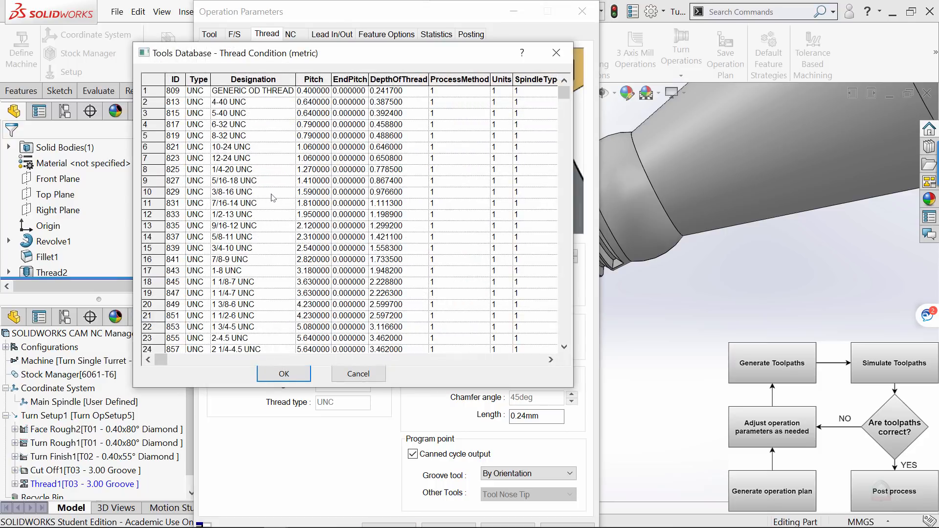
scroll(273, 197, down, 20)
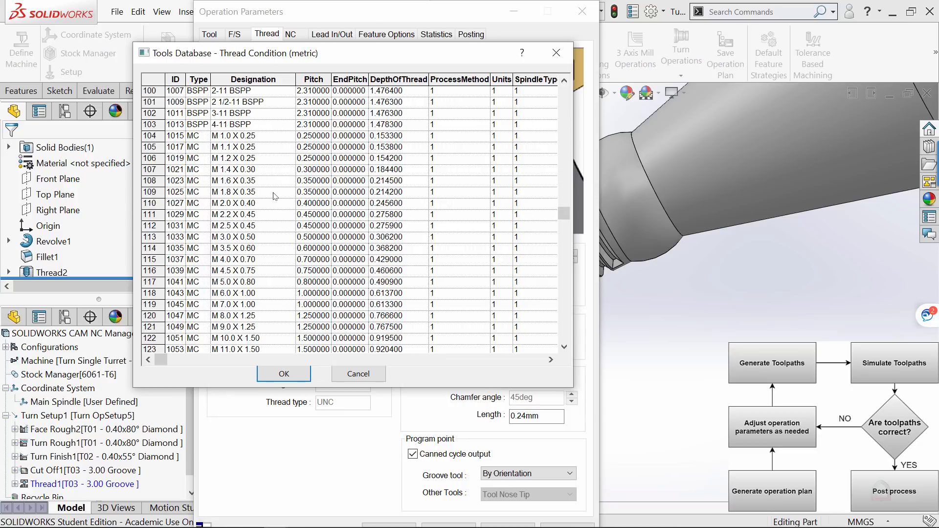
scroll(274, 196, down, 7)
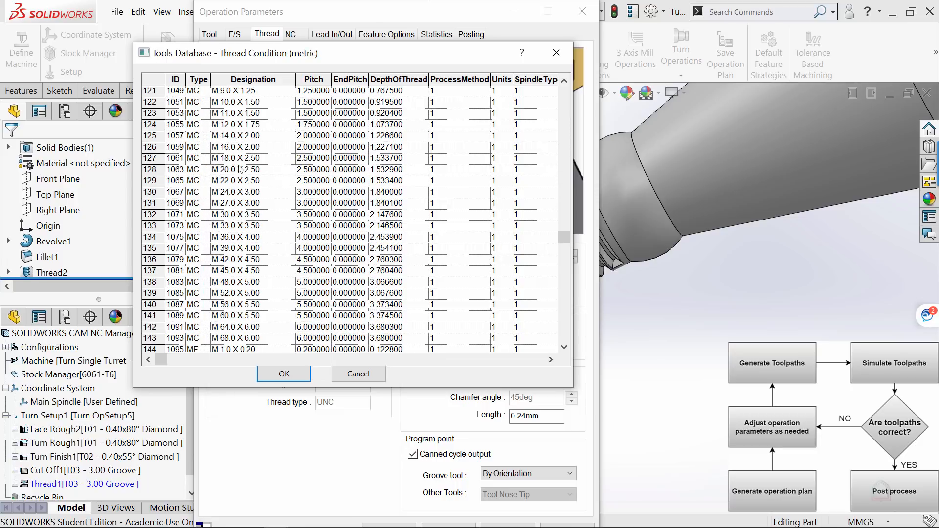
scroll(240, 169, up, 4)
scroll(240, 168, down, 5)
scroll(239, 168, up, 11)
scroll(240, 169, down, 20)
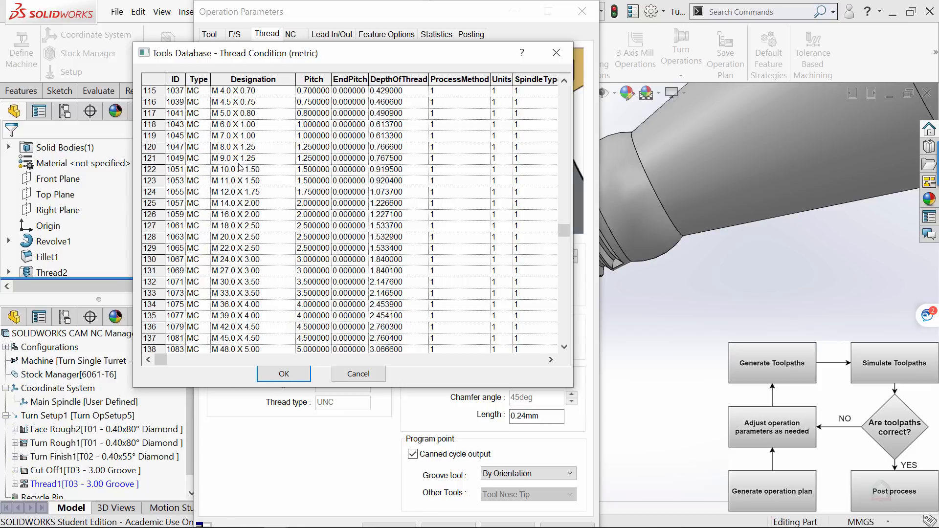
scroll(239, 168, down, 5)
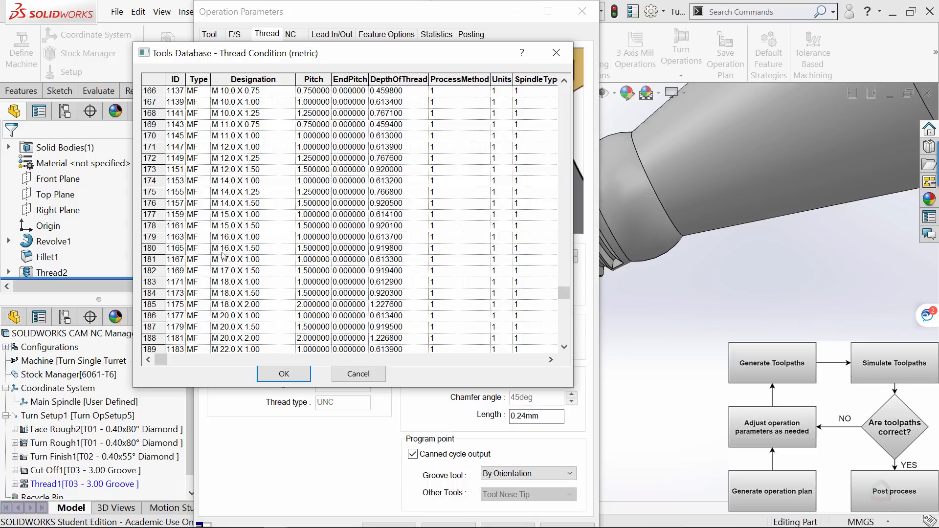
click(145, 248)
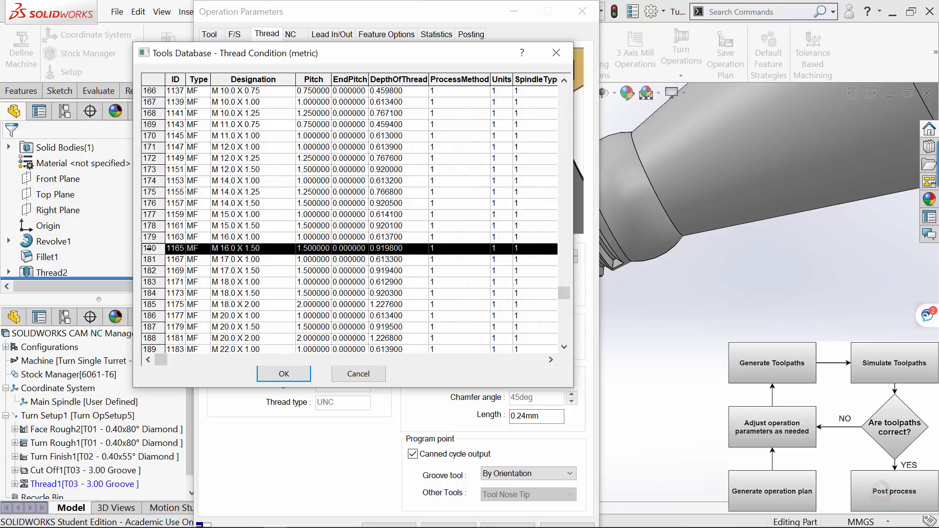
click(308, 378)
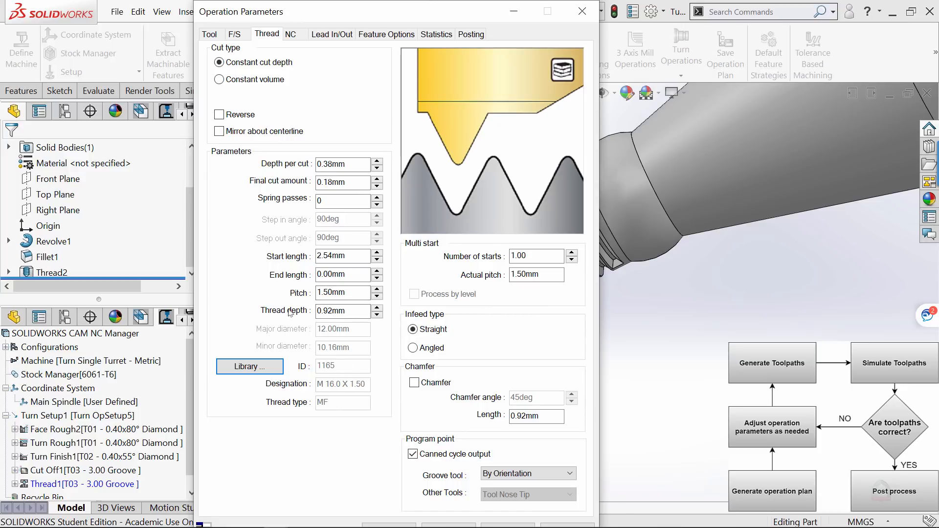
Set the thread depth to 1.5 mm, accept the operation parameters, and add the modified groove insert as a new tool.
double_click(320, 313)
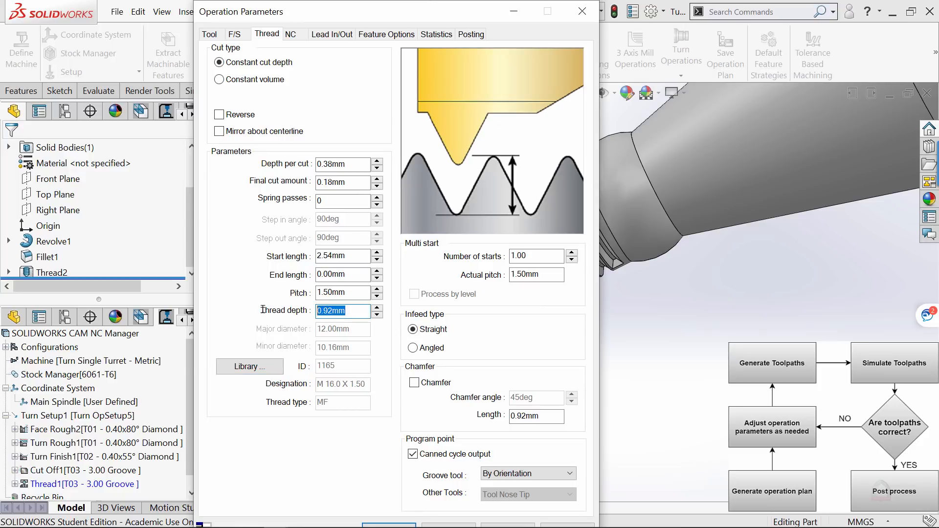
text(1.5)
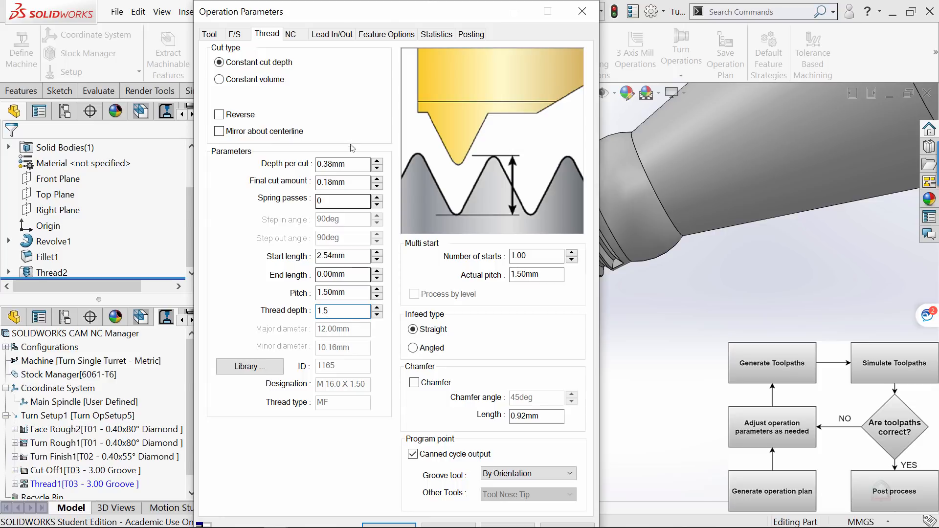
key(Return)
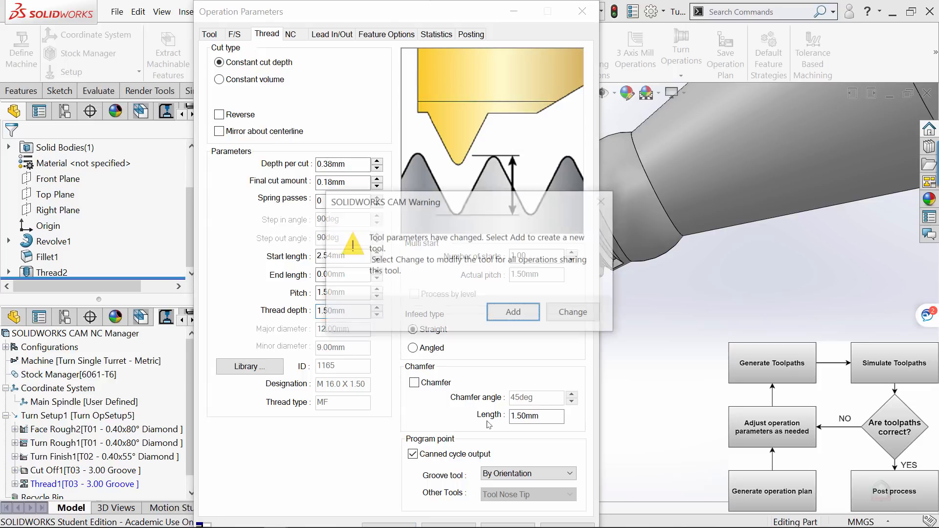
click(497, 322)
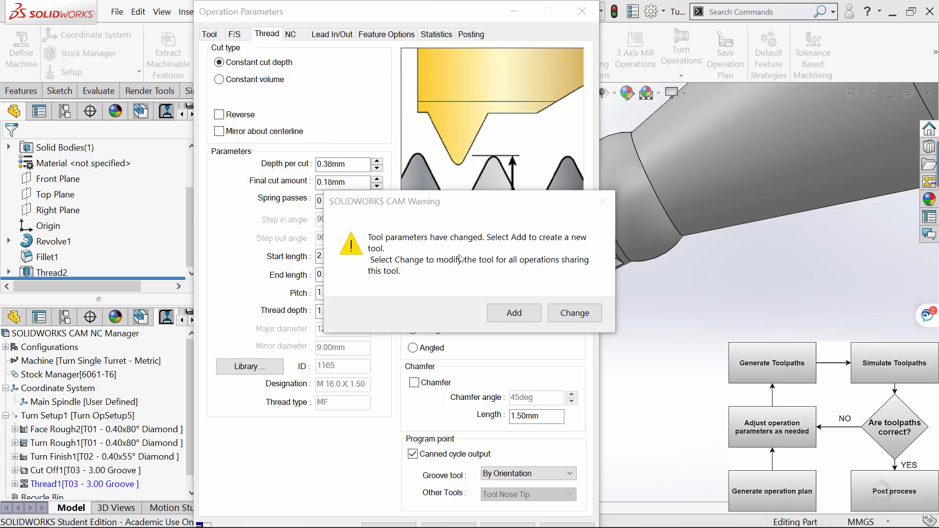
click(513, 313)
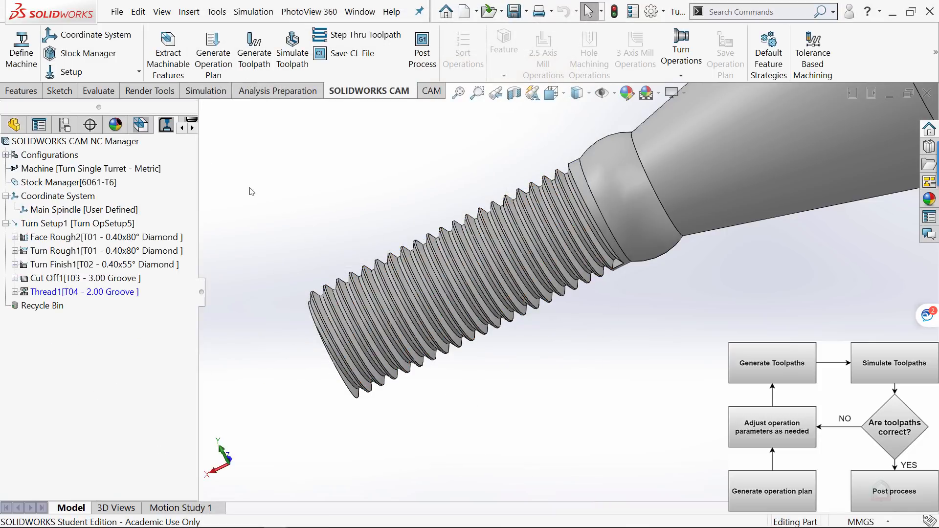
Check the new groove tool in the My Turning Tools list and return to the operation tree.
click(192, 128)
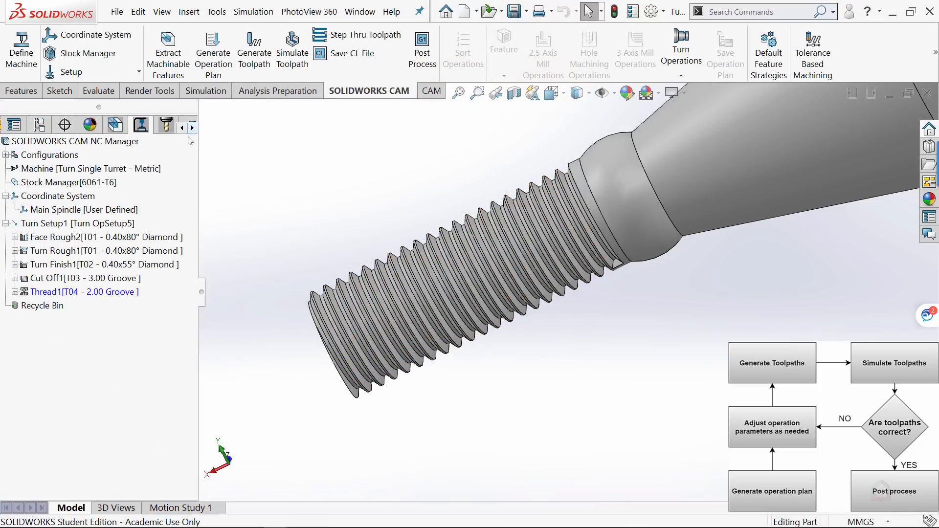
click(167, 125)
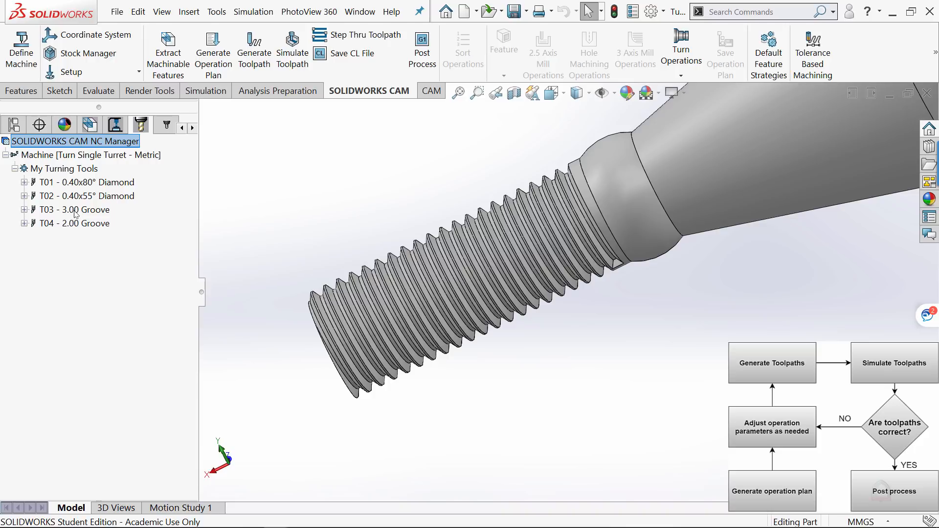
click(115, 125)
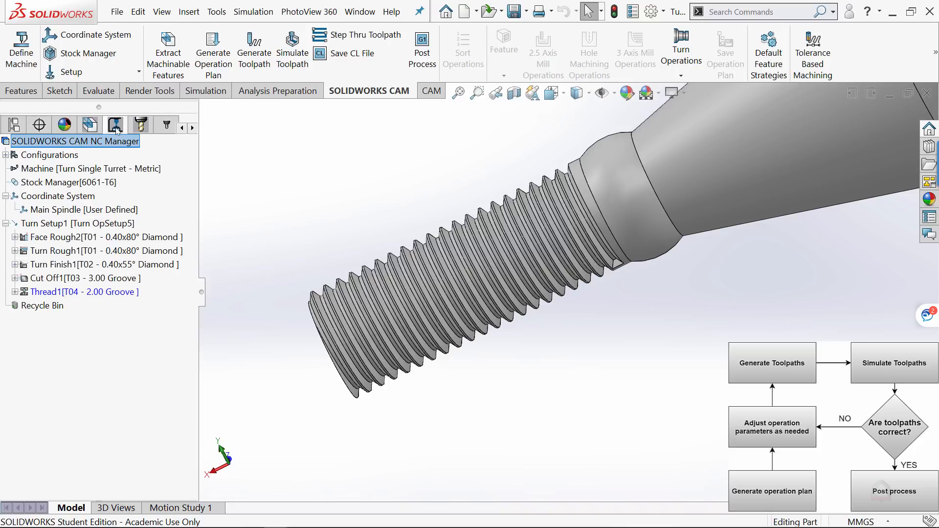
Generate the toolpath for the Thread1 operation and display it on the threaded end.
right_click(50, 294)
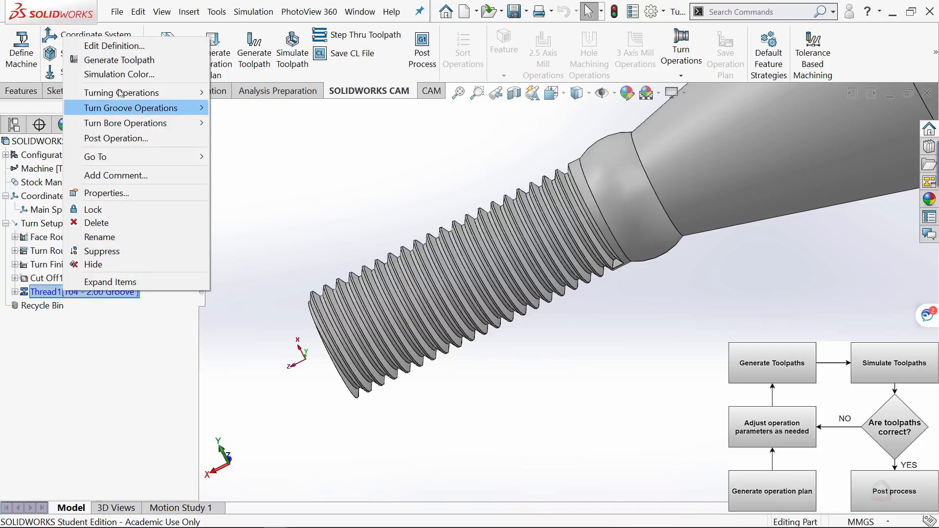
click(119, 60)
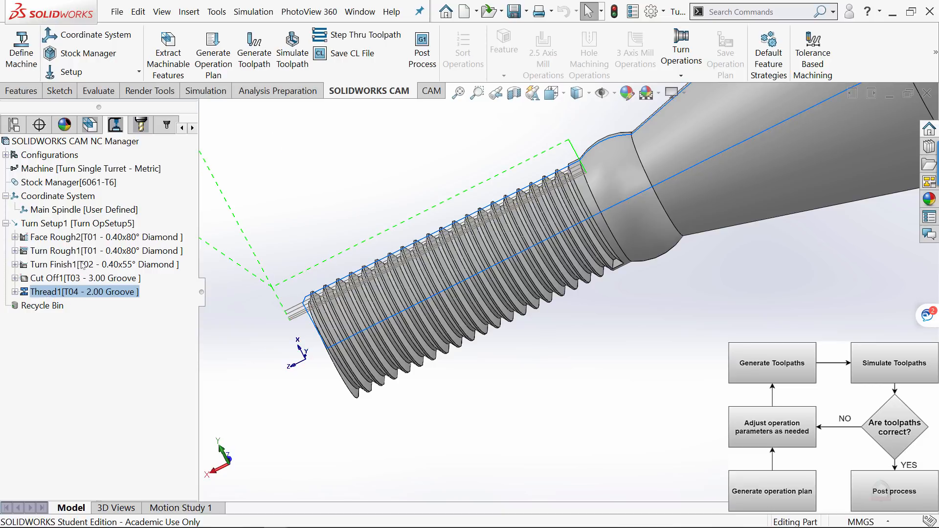
click(43, 293)
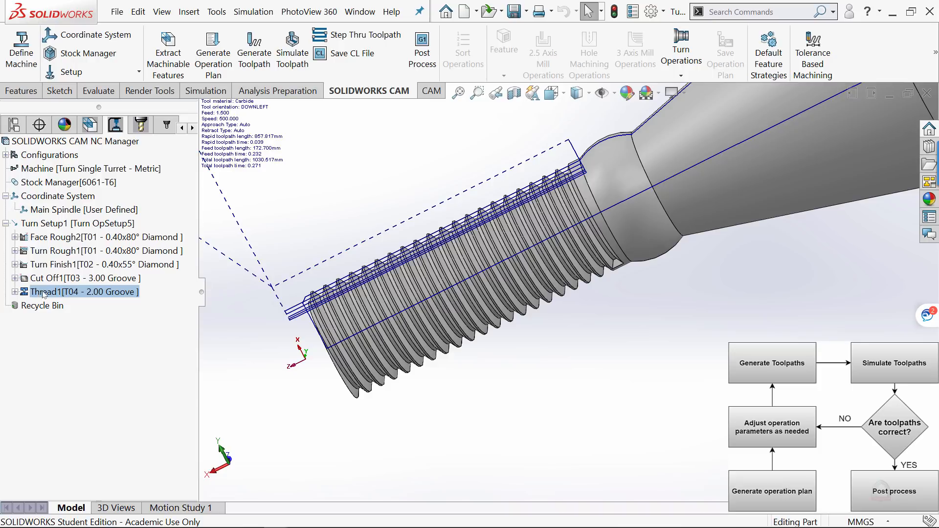
Reorder the operation tree so that Thread1 runs before Cut Off1.
click(55, 278)
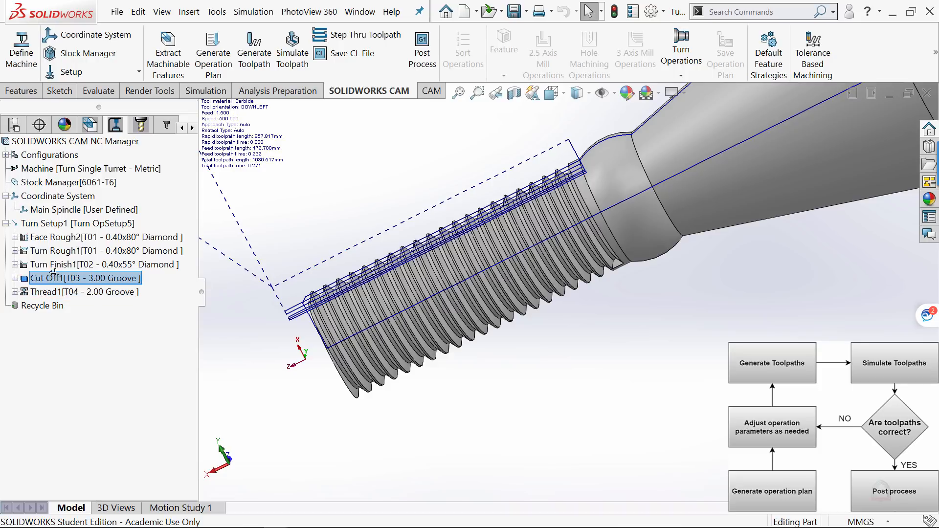
click(53, 266)
drag(53, 267, 52, 269)
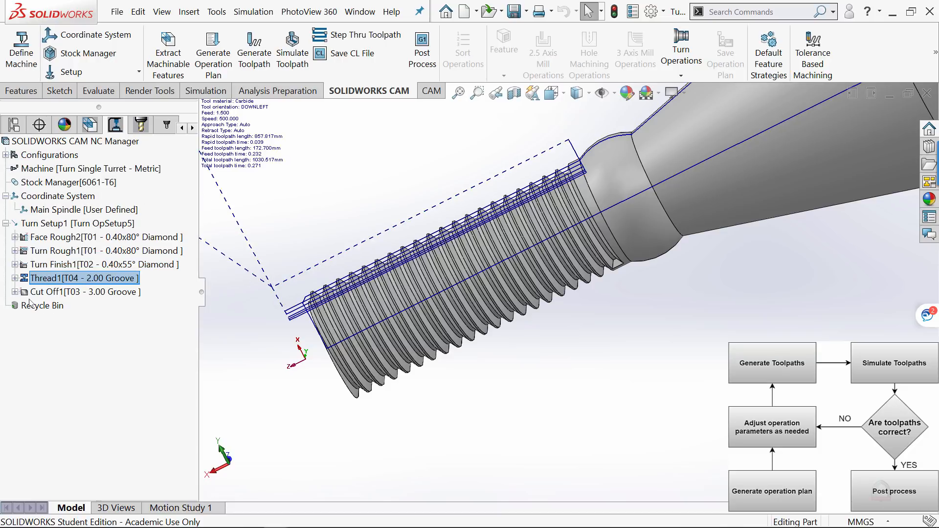
Simulate the Thread1 toolpath with the run mode set to Up to Current and view the machined stock.
right_click(101, 287)
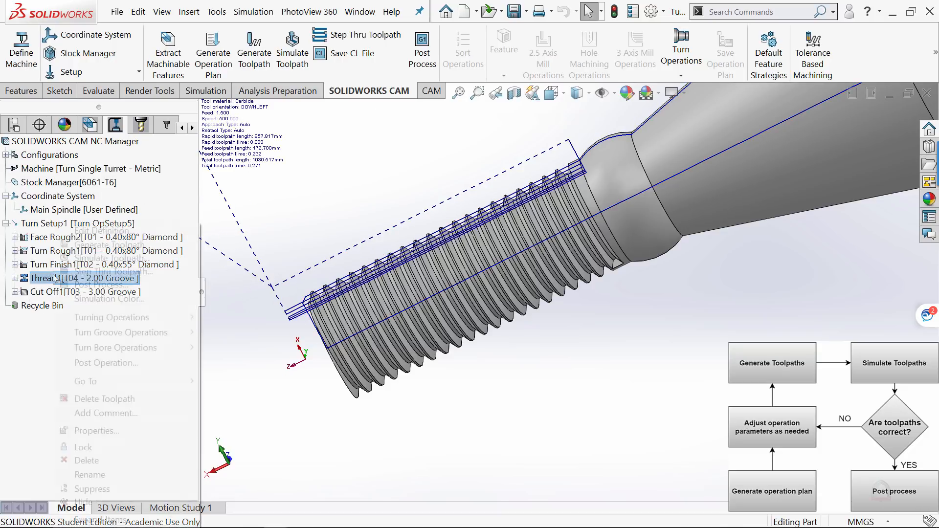
click(105, 259)
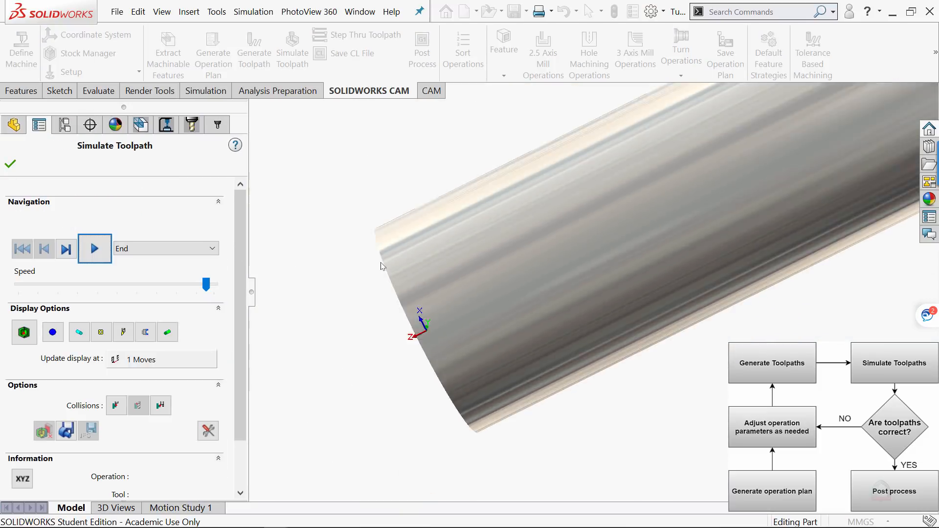
scroll(387, 264, up, 2)
mouse_move(438, 240)
middle_down()
mouse_move(454, 266)
mouse_move(442, 255)
middle_up()
scroll(711, 179, down, 2)
scroll(711, 178, up, 1)
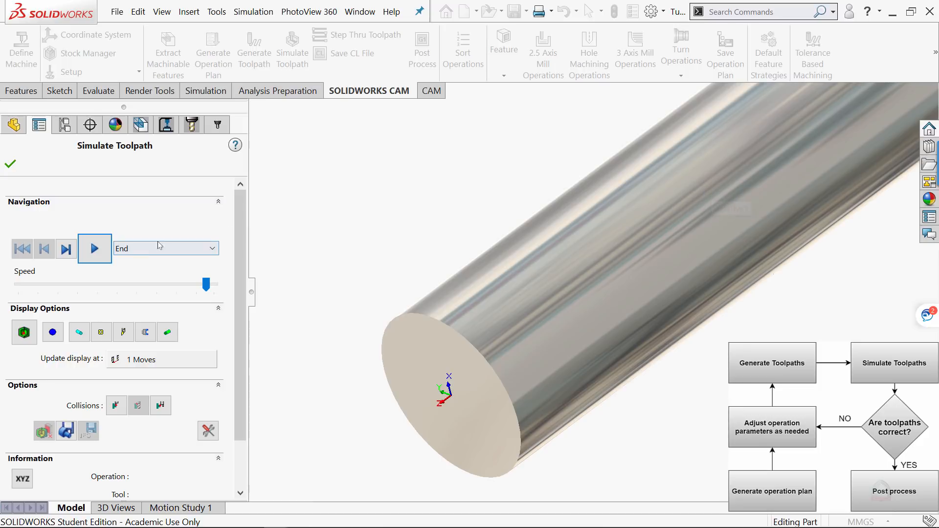
click(139, 248)
click(134, 267)
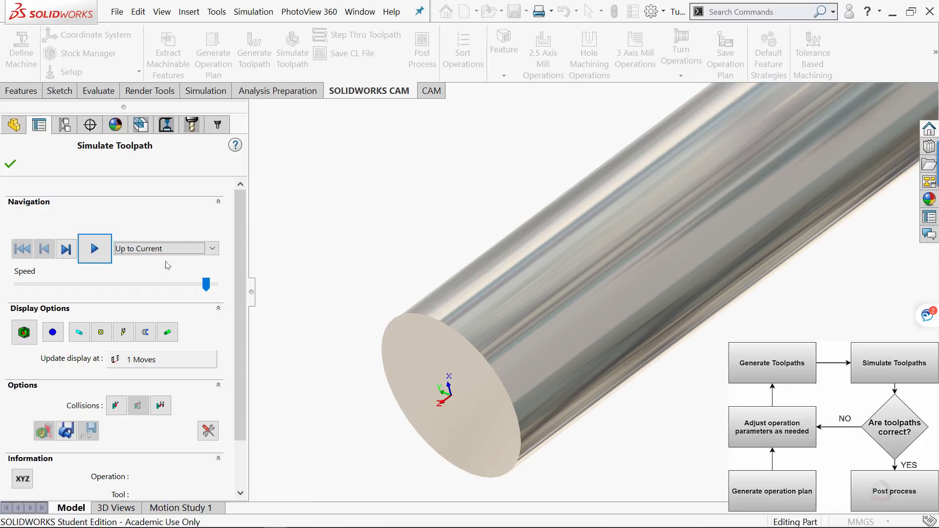
scroll(547, 226, up, 2)
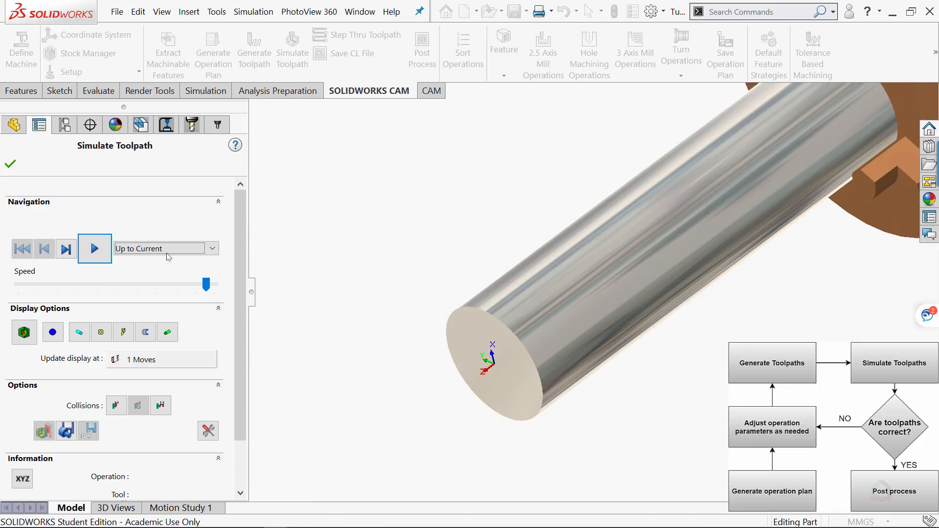
click(96, 249)
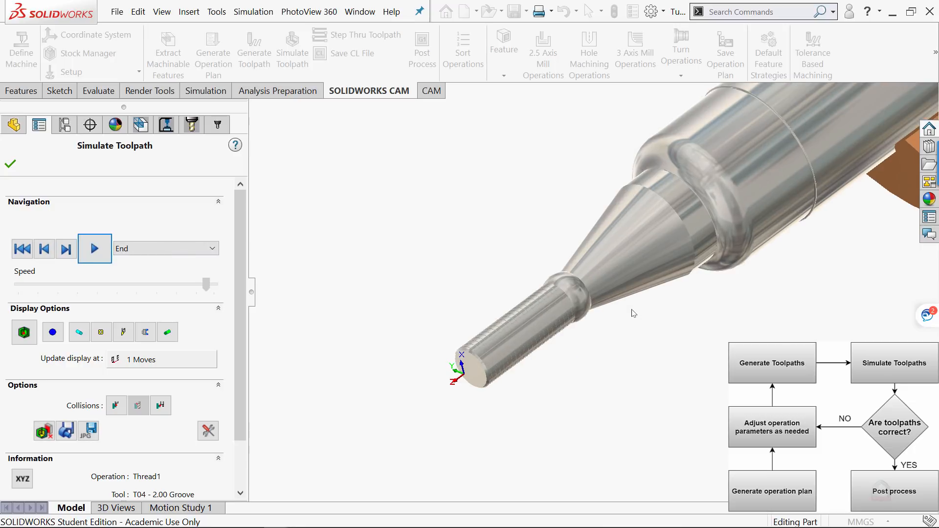
middle_drag(620, 316, 595, 315)
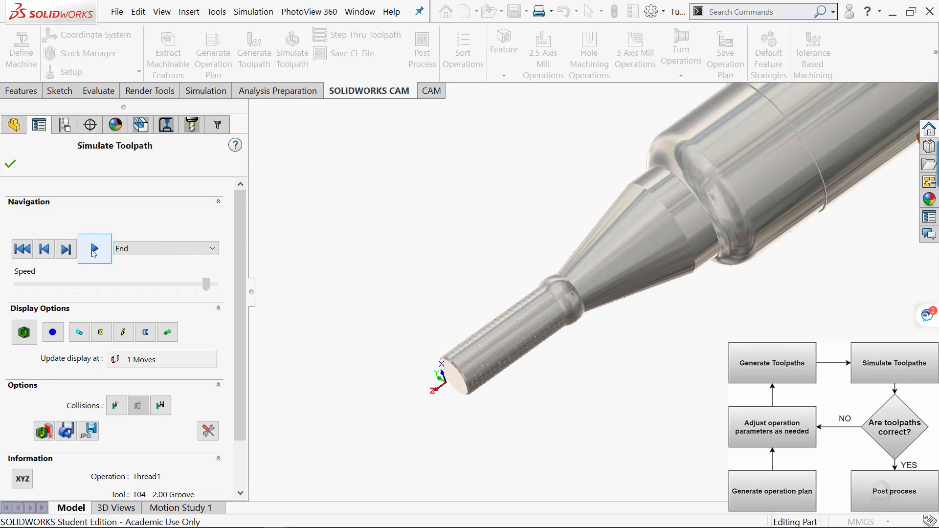
Rerun the simulation up to the thread operation at a much slower speed, examine the thread cutting closely, and exit the simulation.
click(94, 250)
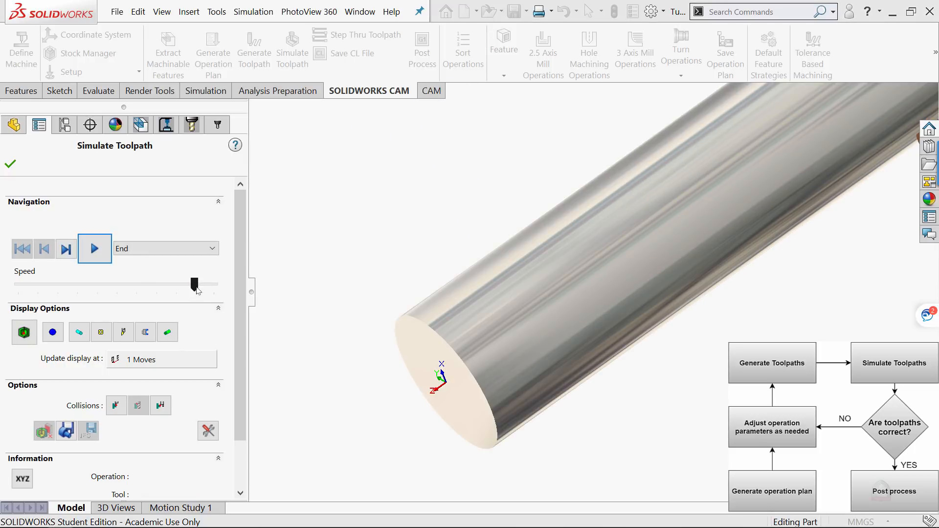
drag(195, 287, 138, 290)
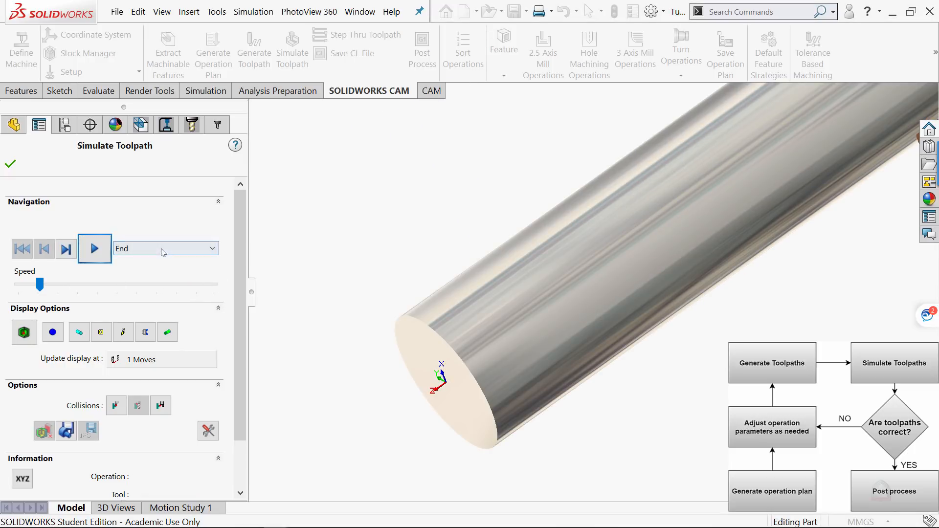
click(137, 249)
click(120, 262)
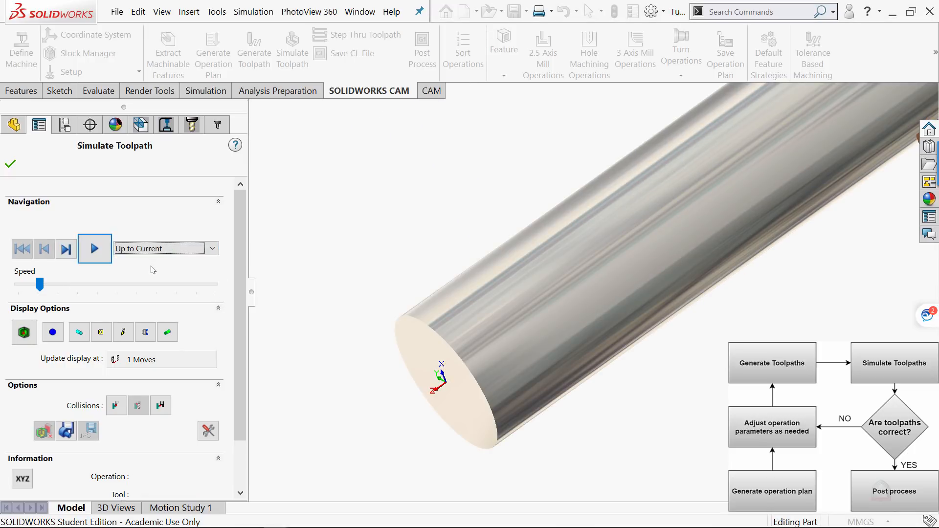
click(98, 253)
click(97, 254)
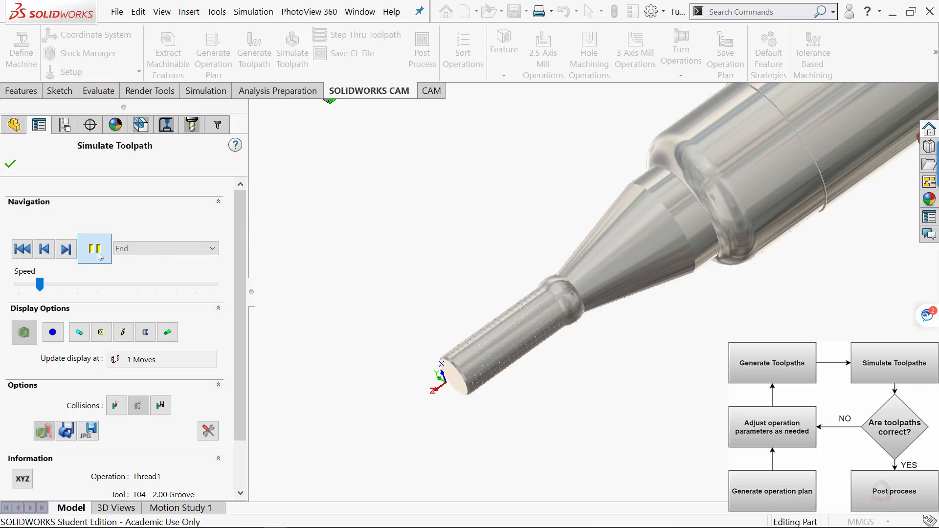
scroll(565, 339, down, 5)
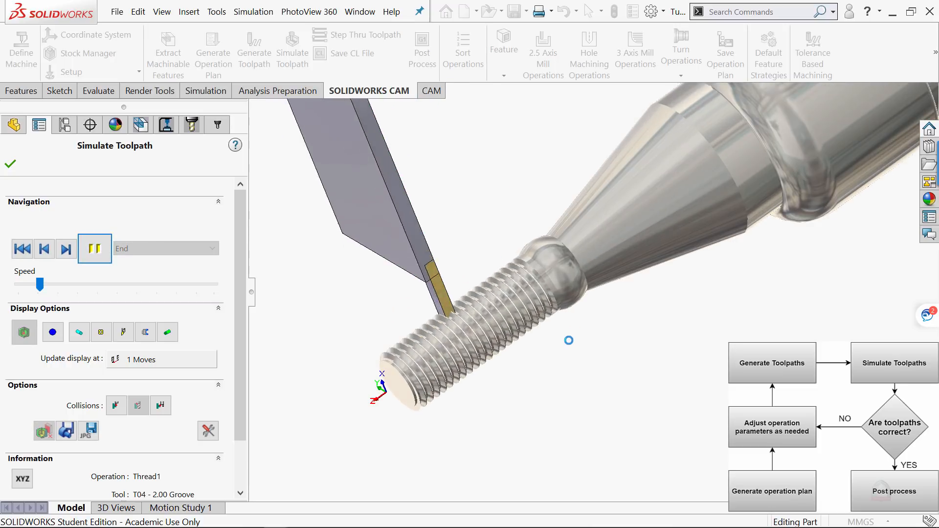
scroll(563, 341, up, 3)
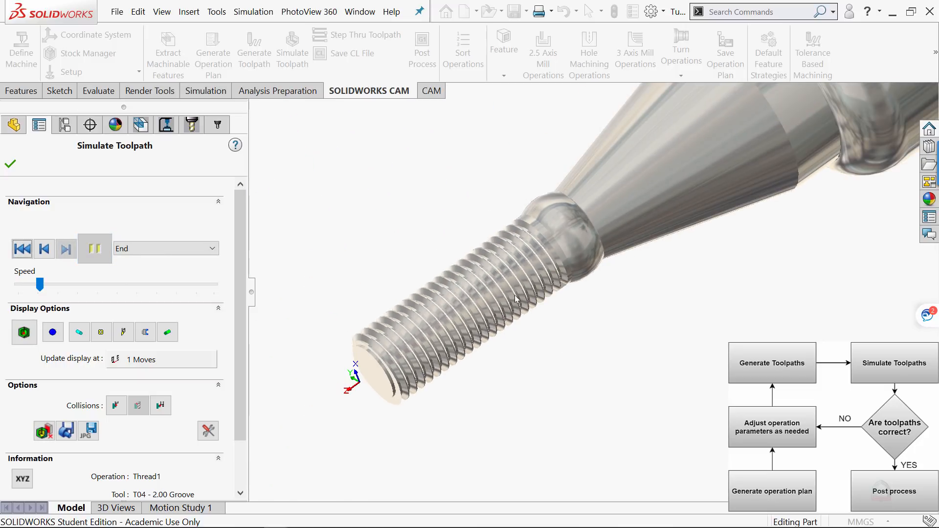
click(10, 164)
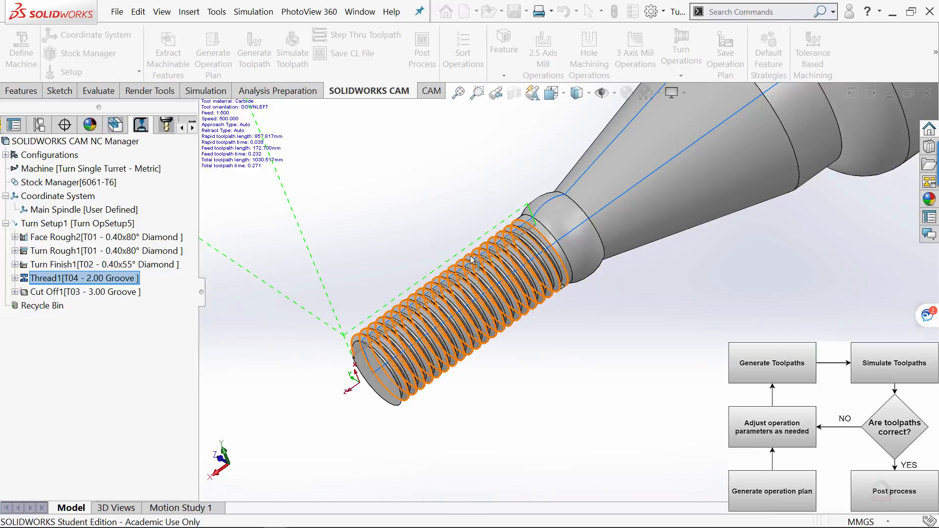
Simulate the complete turning job from facing through cut-off at slightly reduced speed, then close the simulation.
middle_drag(484, 268, 679, 218)
scroll(640, 202, down, 3)
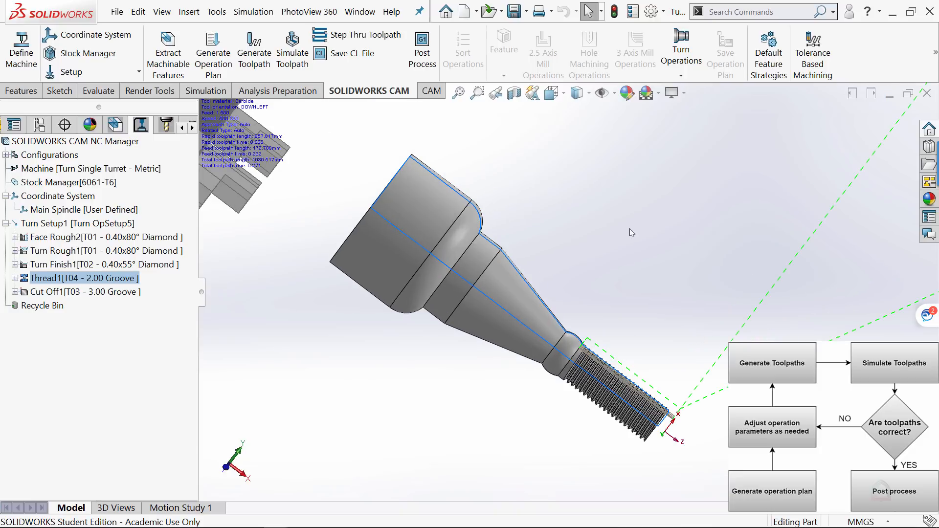
middle_drag(530, 200, 535, 150)
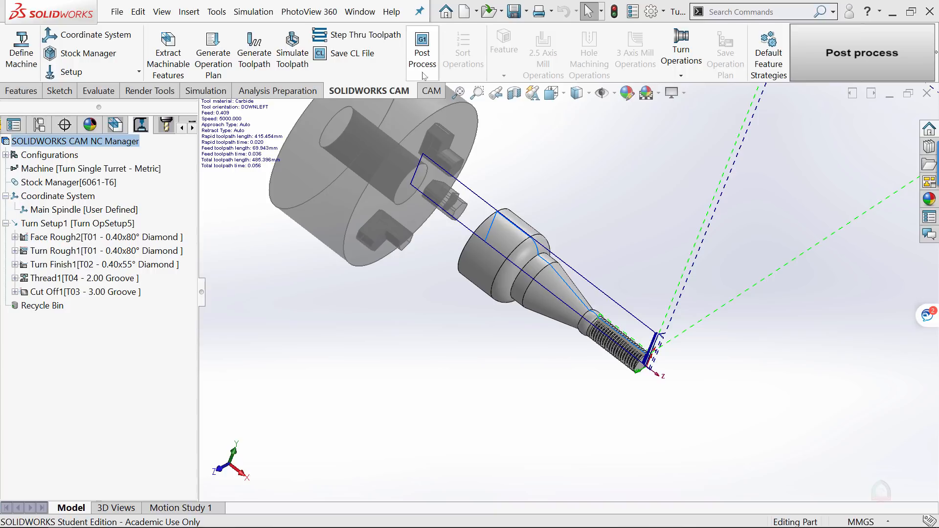
click(292, 48)
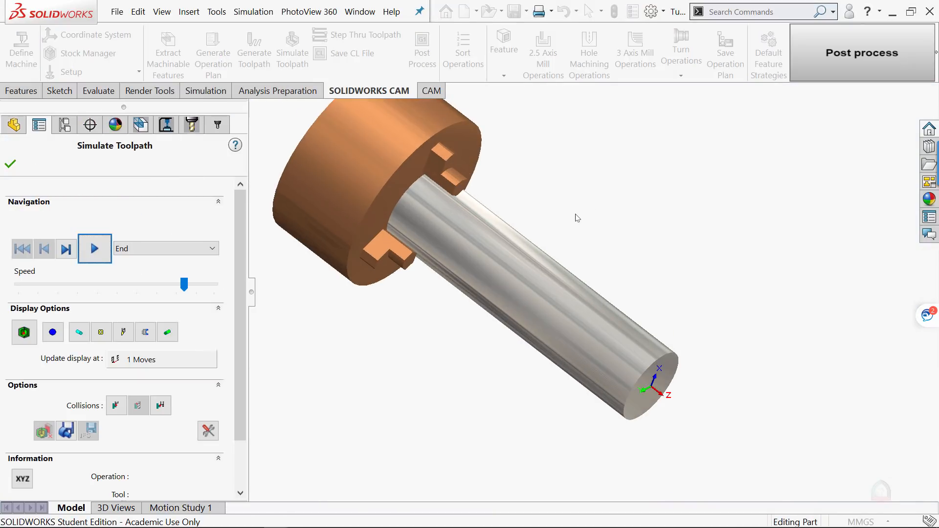
click(95, 251)
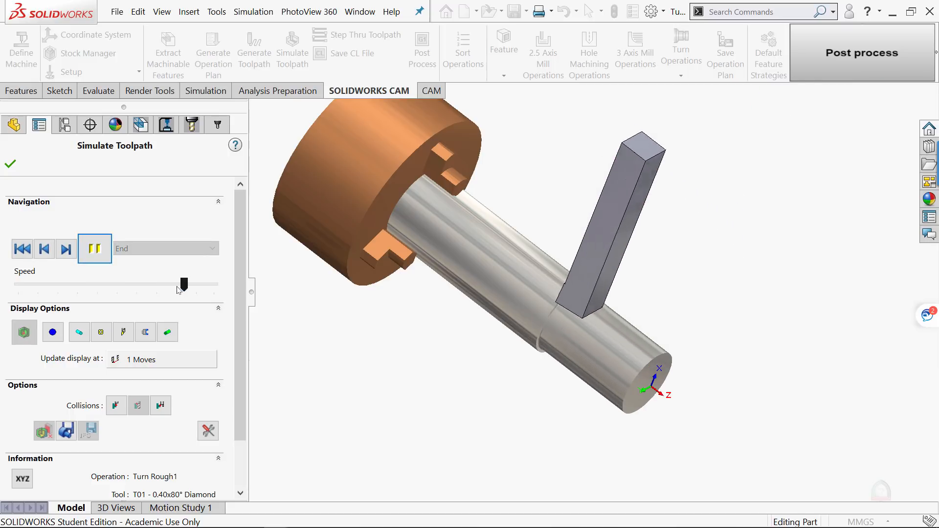
drag(183, 286, 176, 290)
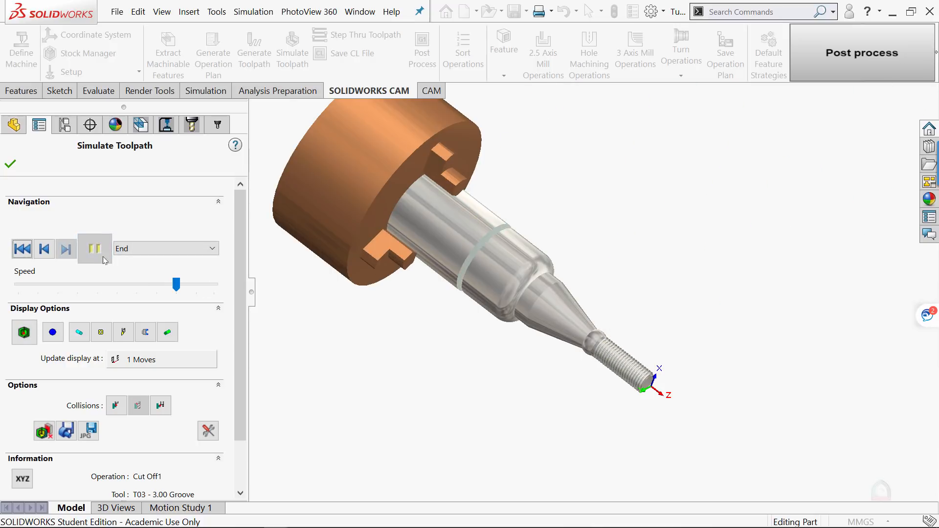
click(10, 166)
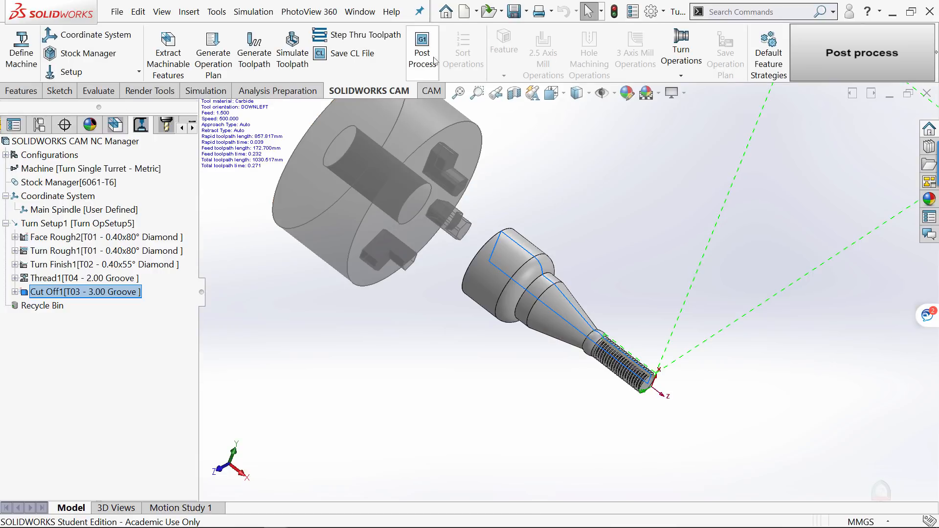
Start post processing and save the output file as Turning Sample01 in SIEMENS-840D (*.MPF) format.
click(429, 48)
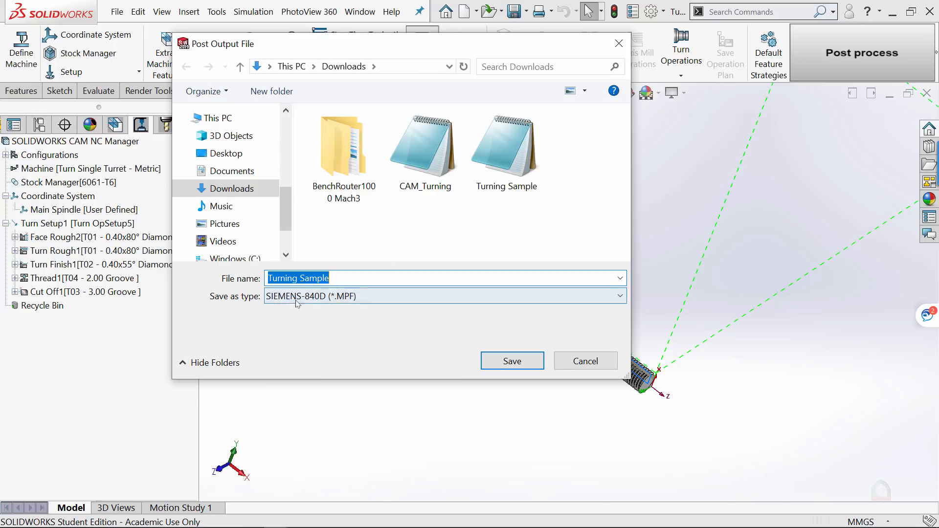
click(335, 279)
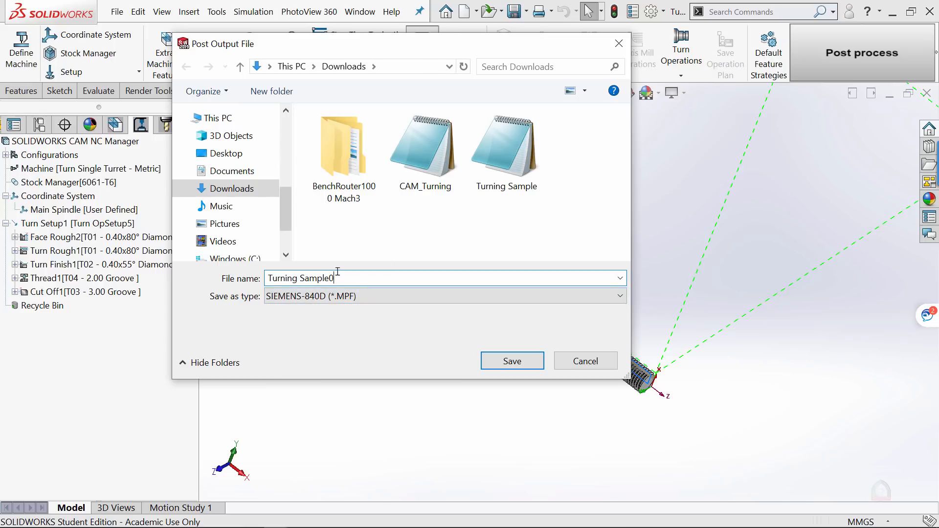
click(511, 360)
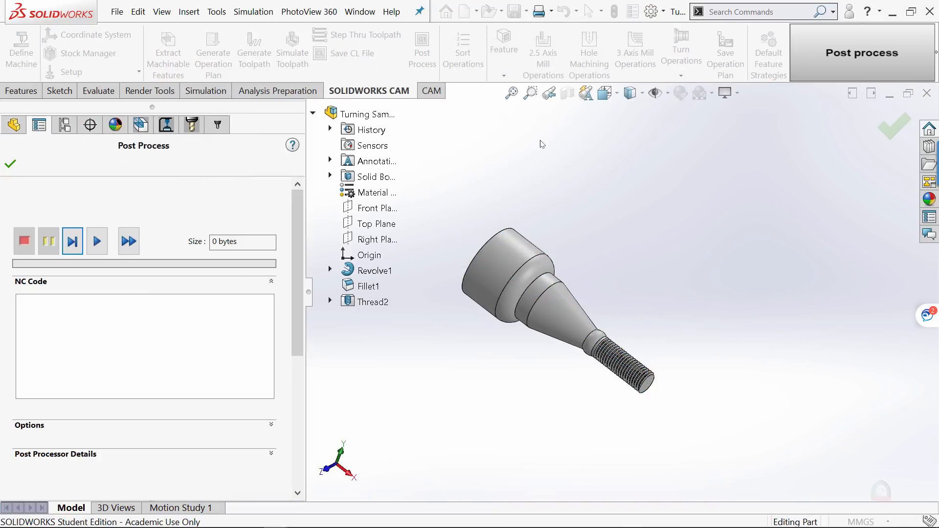
Enable opening the G-code file in SOLIDWORKS CAM NC Editor, review the post processor details, and generate the NC code.
scroll(300, 233, down, 3)
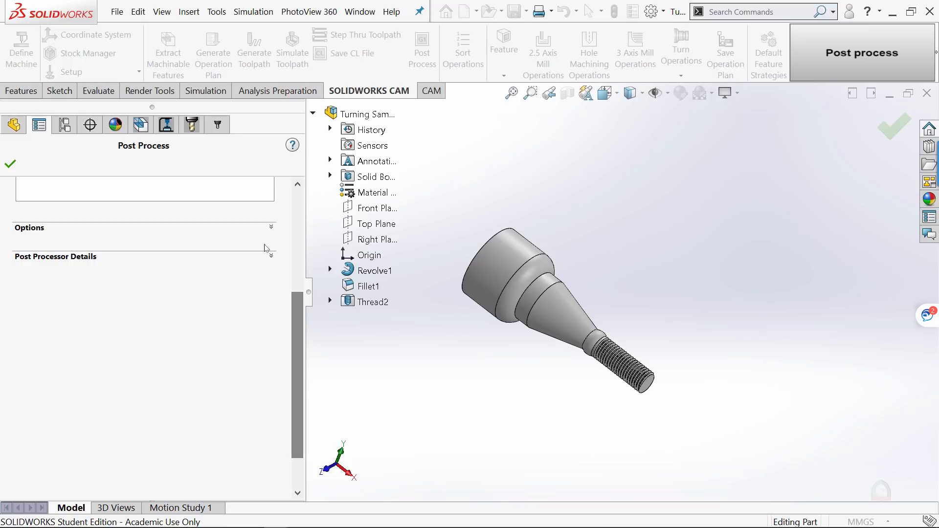
click(271, 229)
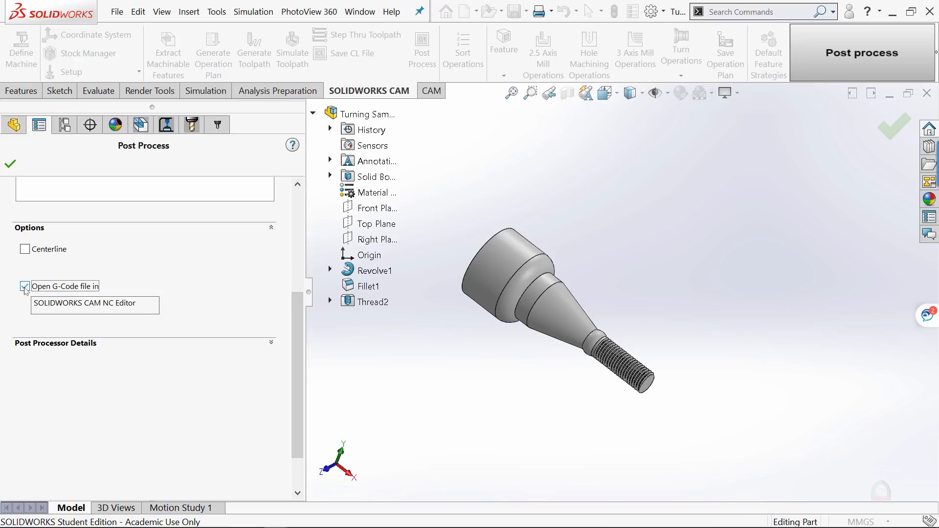
drag(297, 297, 297, 335)
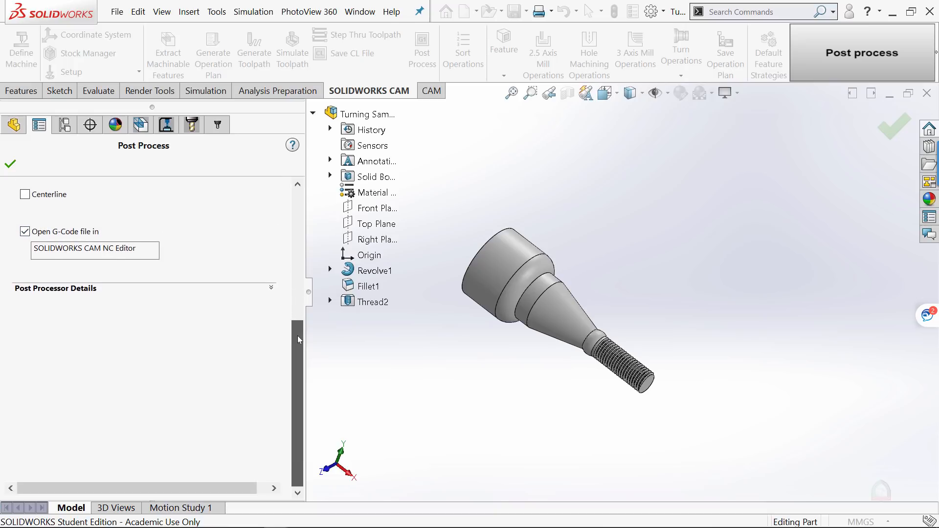
click(271, 290)
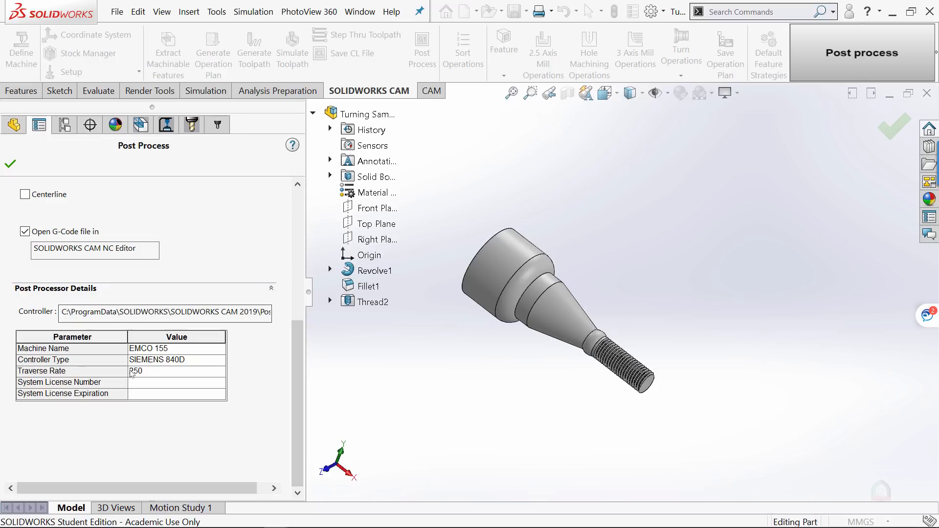
drag(294, 372, 303, 215)
click(97, 241)
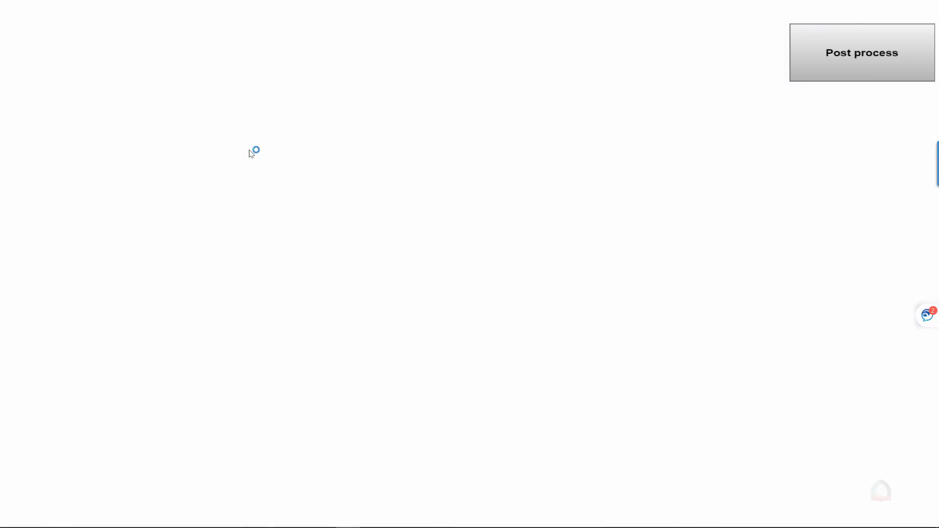
Review the generated G-code and the machines available for transmission in the NC Editor, then minimize the editor.
scroll(272, 209, down, 11)
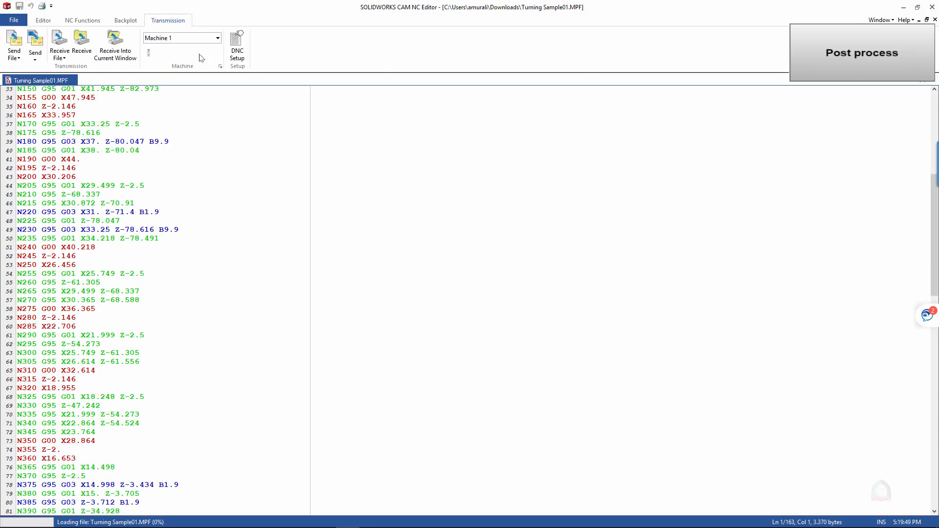
click(177, 39)
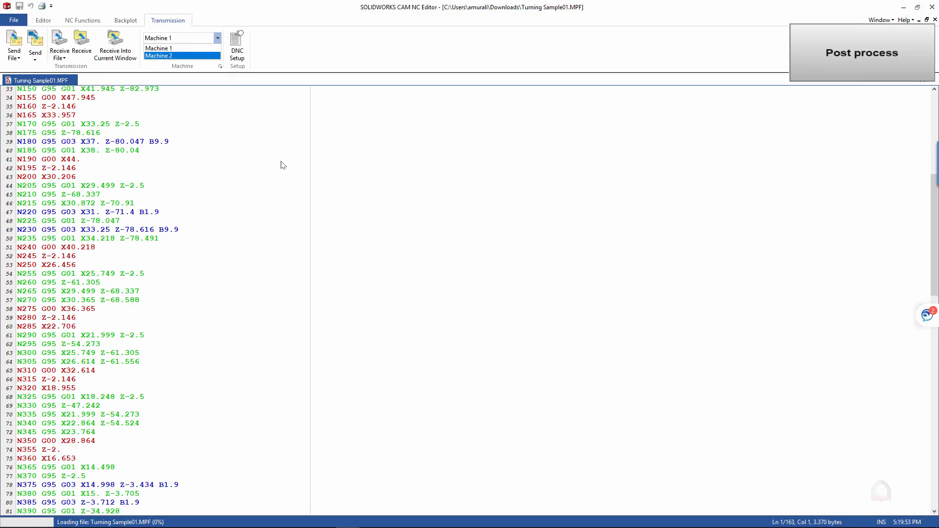
click(204, 69)
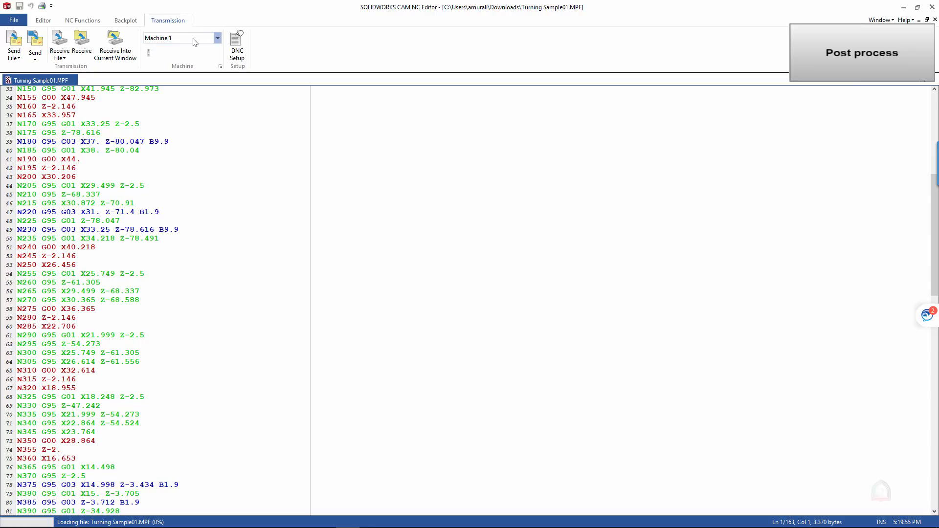
click(903, 8)
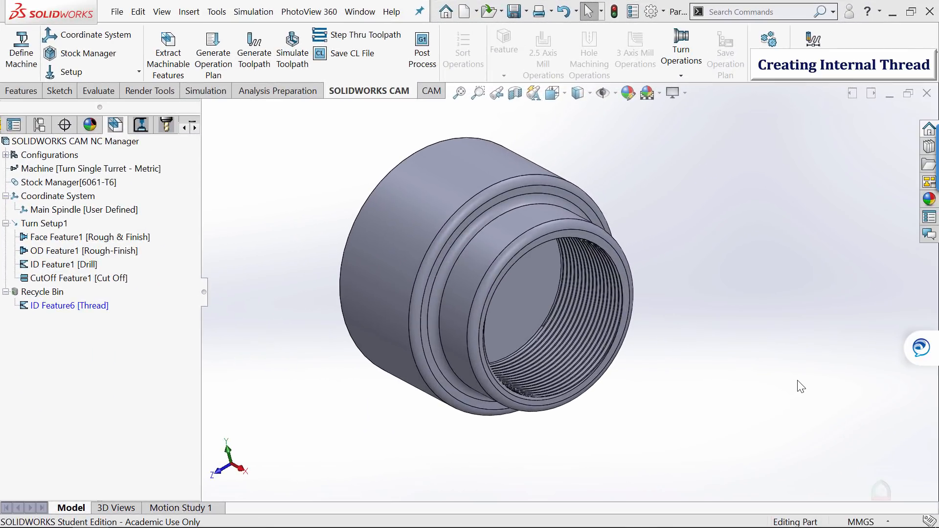
middle_drag(741, 304, 741, 329)
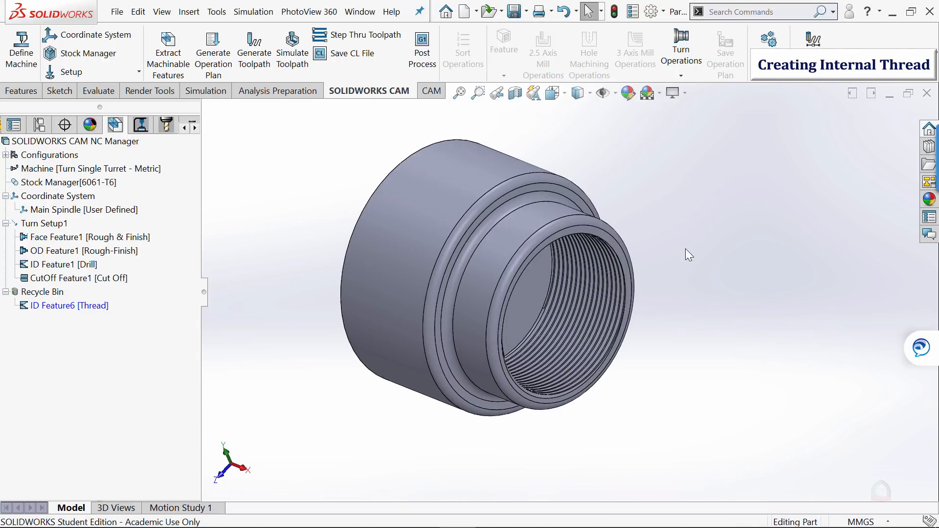
Simulate the existing toolpaths through to the cut-off operation, then close the simulation.
click(293, 55)
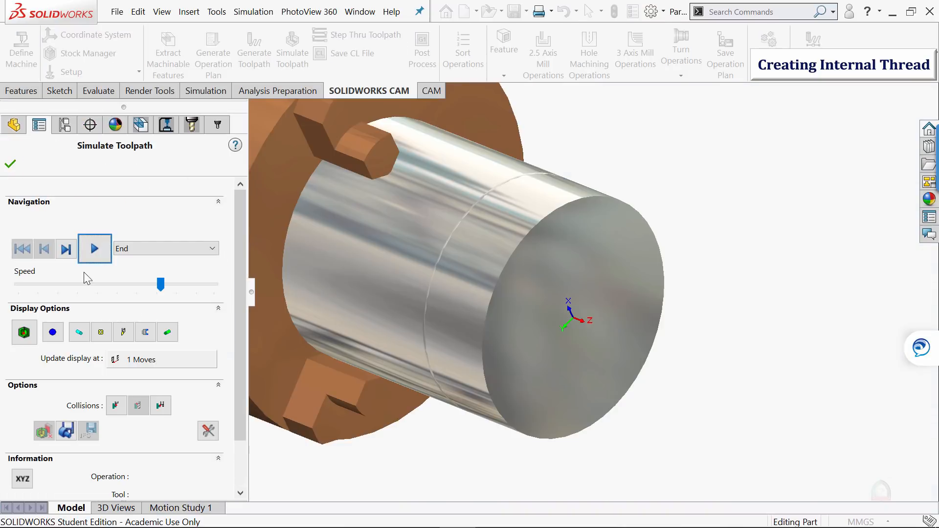
click(95, 248)
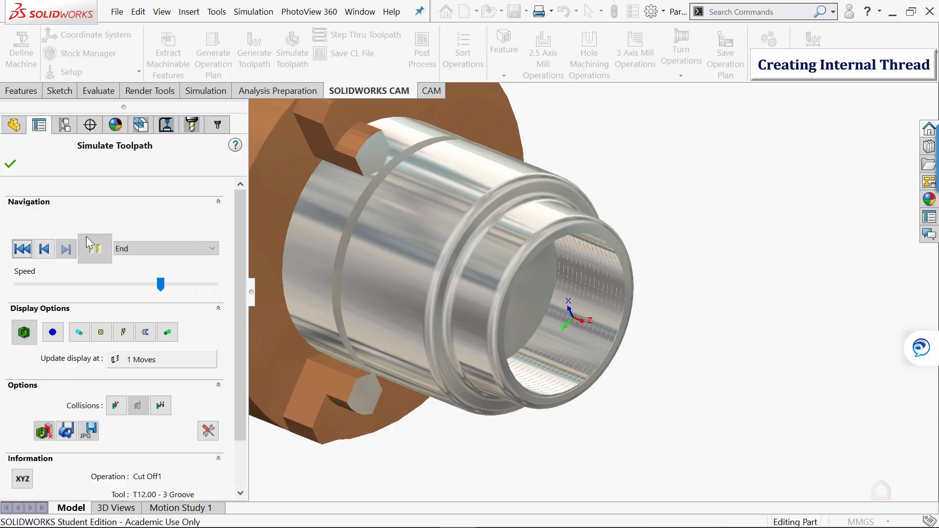
click(11, 165)
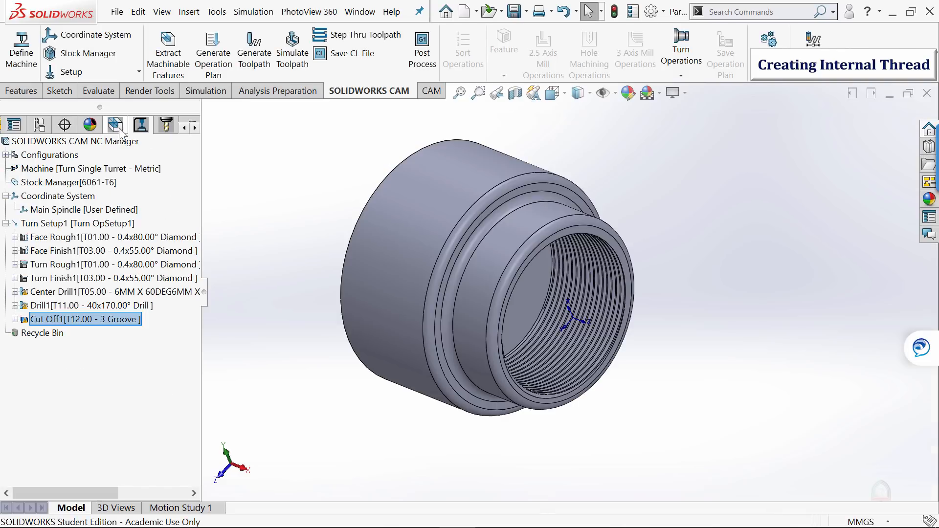
Start a new turn feature under Turn Setup1 as an ID Feature with the Thread strategy.
click(119, 128)
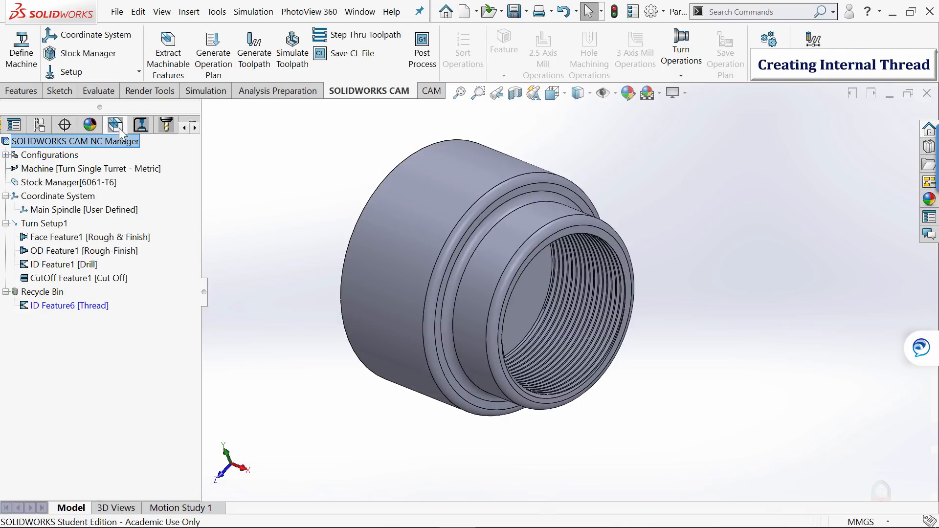
click(49, 211)
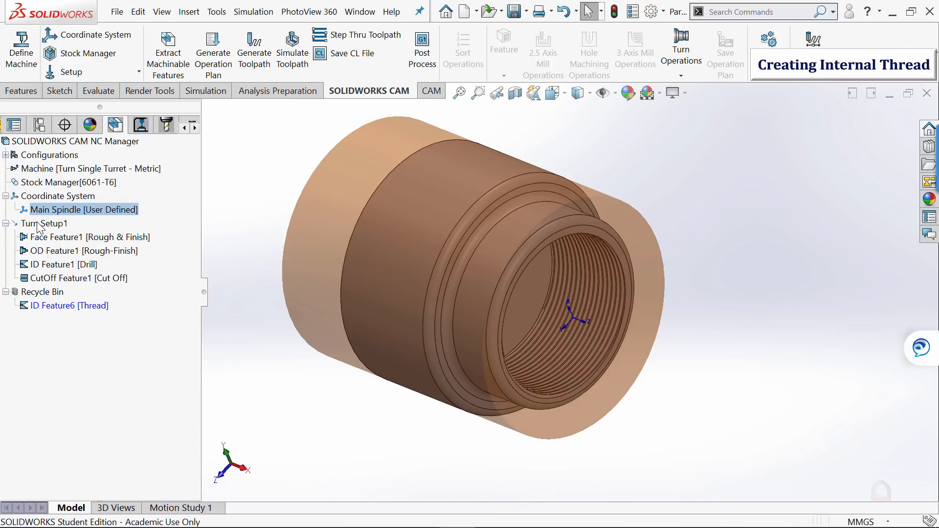
click(39, 224)
right_click(40, 224)
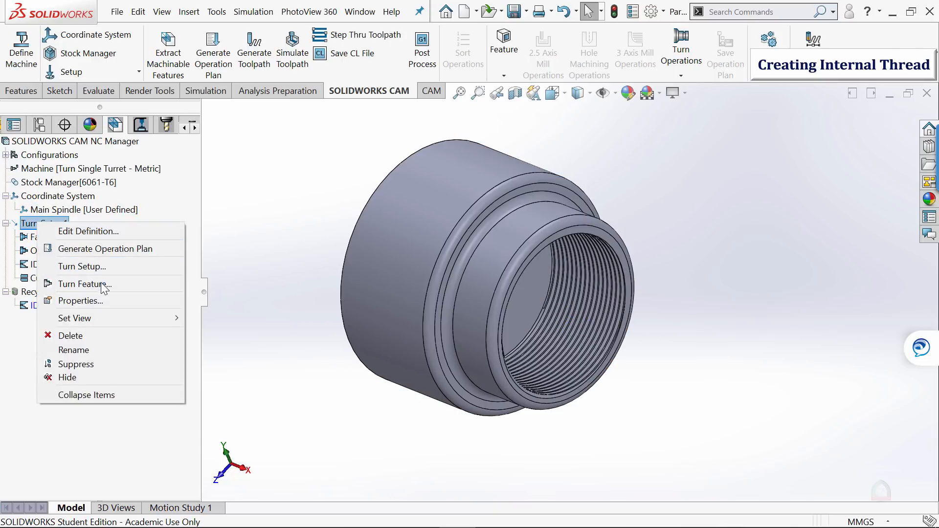
click(99, 284)
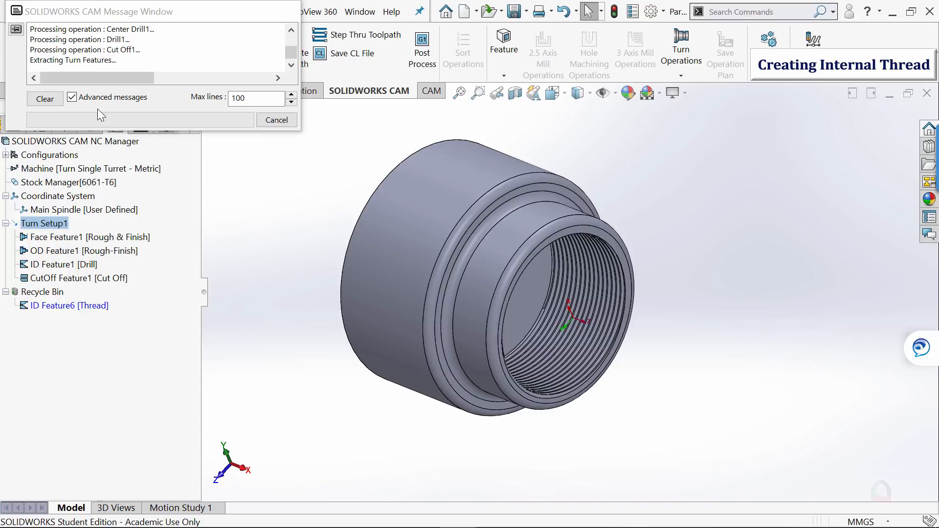
click(120, 232)
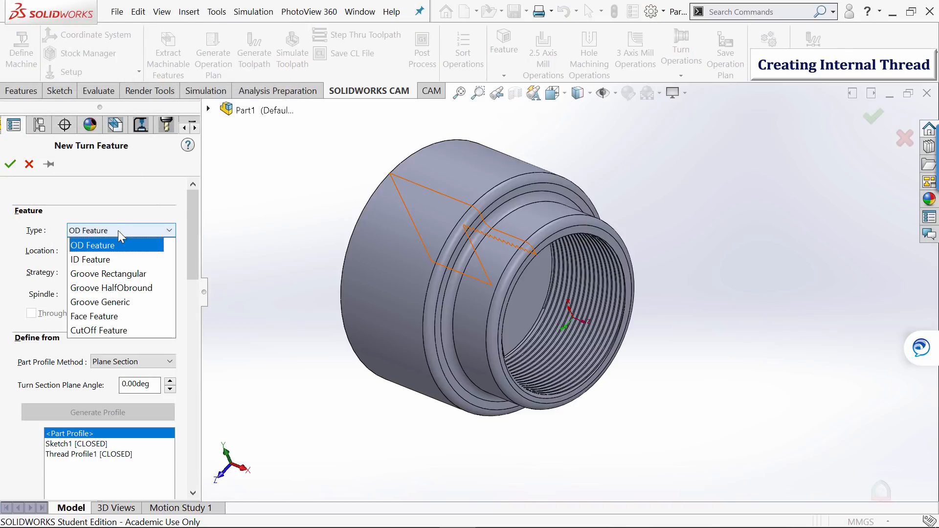
click(103, 259)
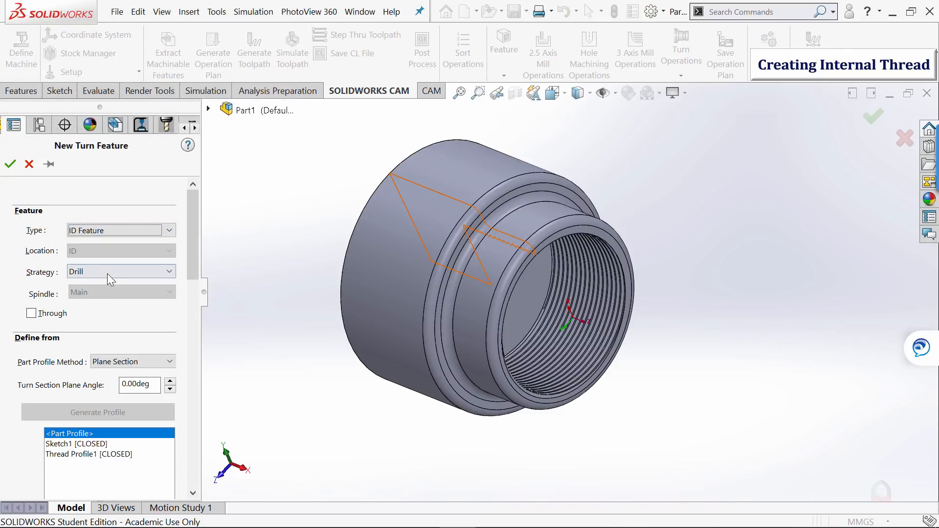
click(109, 277)
click(95, 298)
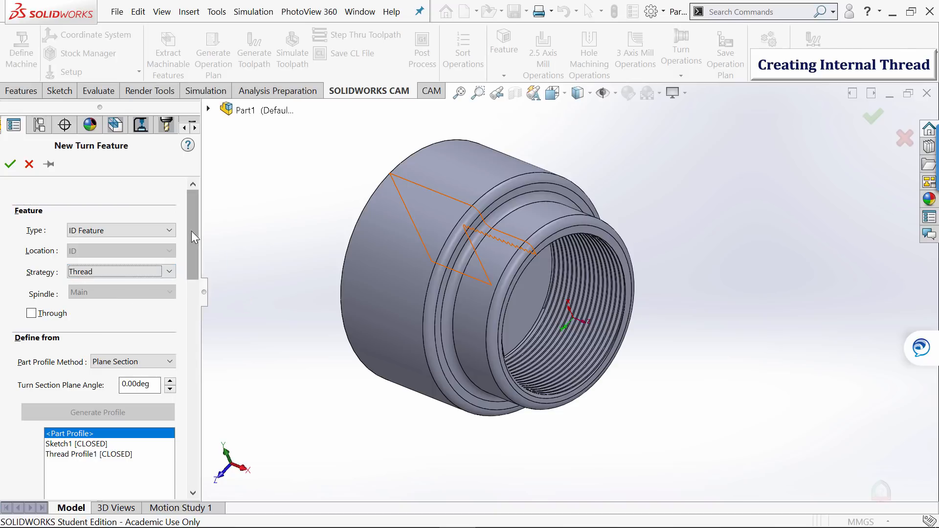
Define the thread feature from the bore line of Sketch1 and create it.
drag(194, 238, 186, 283)
click(73, 274)
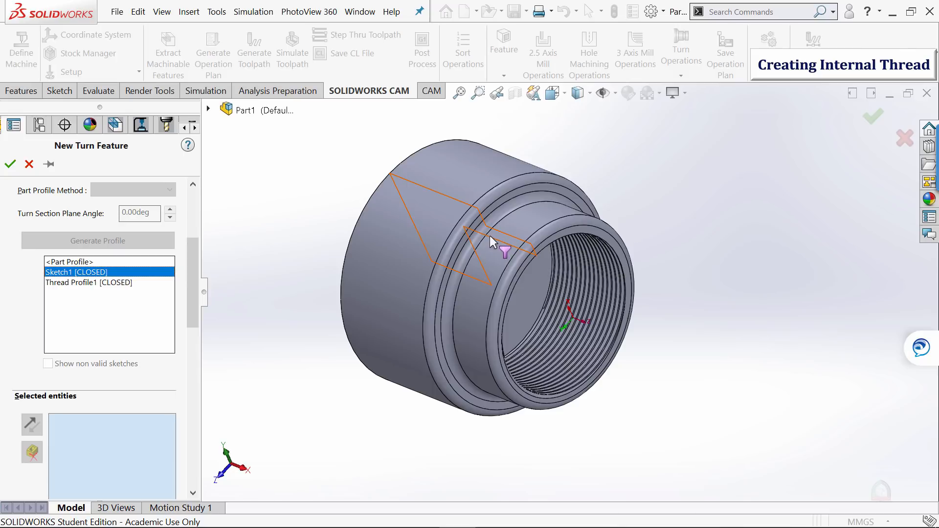
click(494, 243)
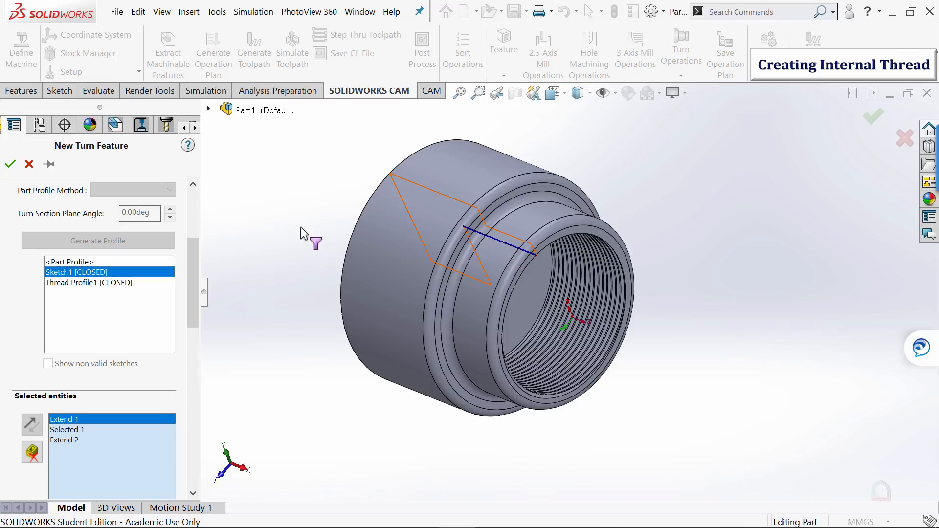
click(10, 165)
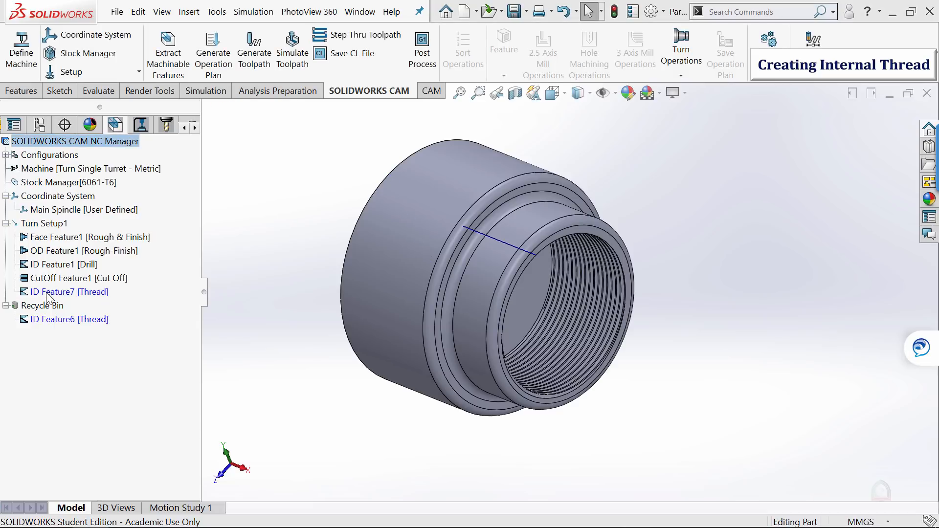
Generate the operation plan for the new ID thread feature and move its thread operation ahead of Cut Off1.
click(47, 292)
right_click(48, 292)
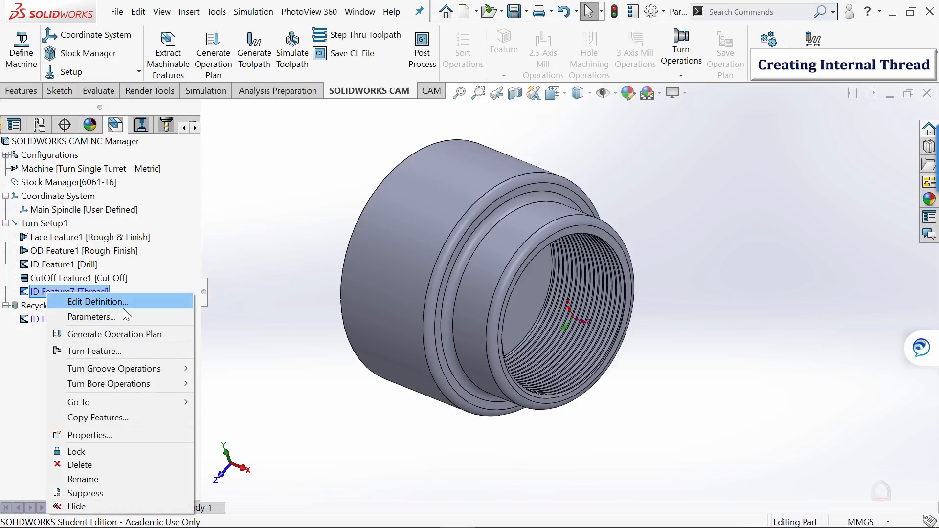
click(120, 332)
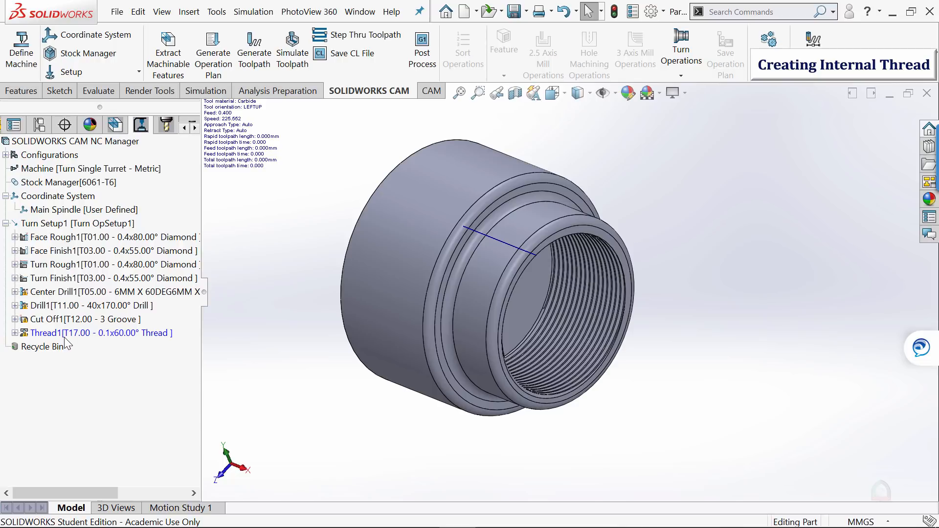
click(62, 334)
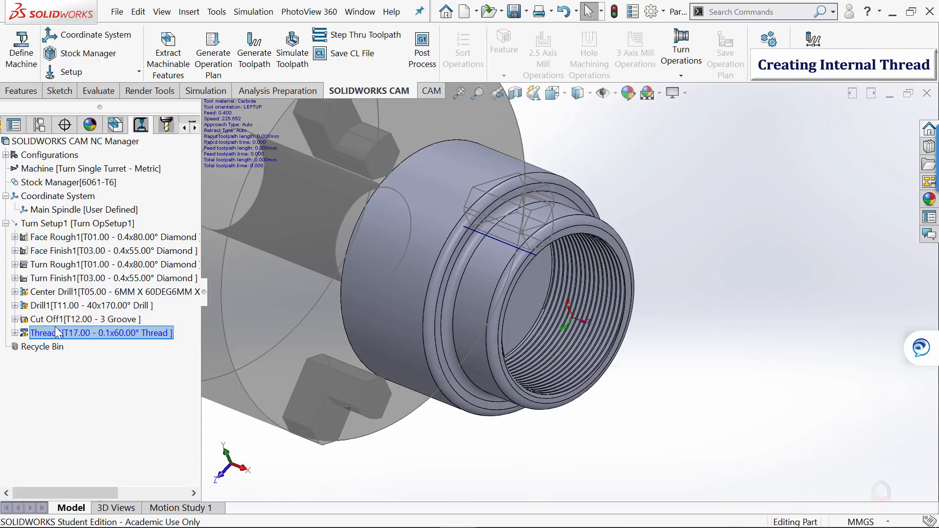
drag(58, 332, 54, 308)
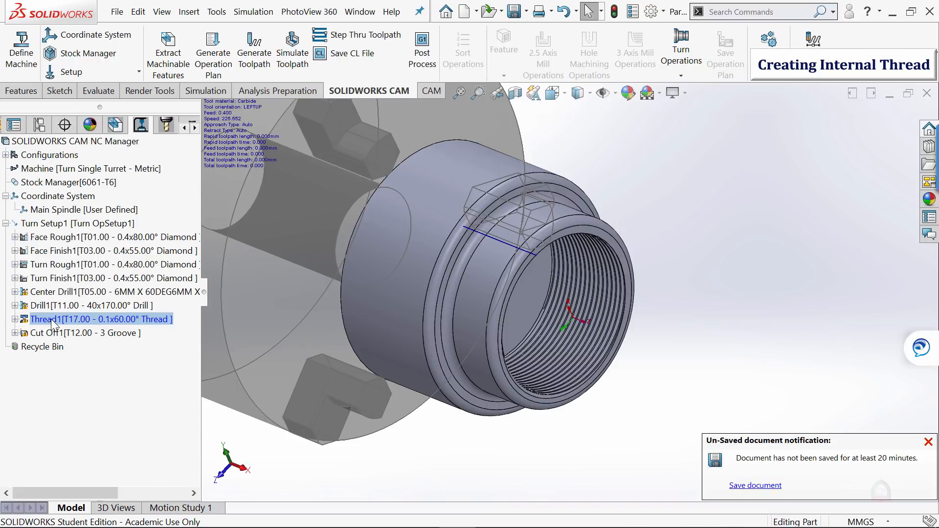
Edit the thread operation's tool, setting the thread insert radius to 1 mm and the boring bar diameter to 6 mm.
right_click(51, 319)
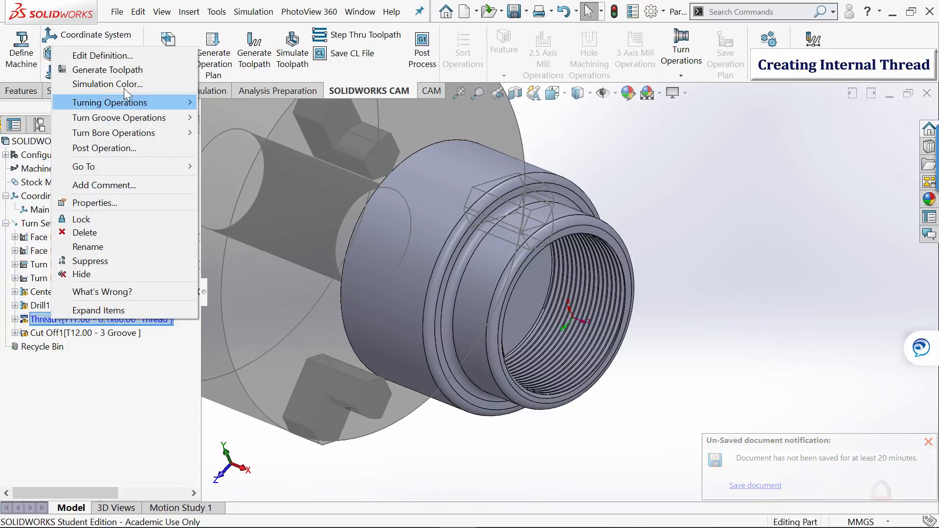
click(103, 56)
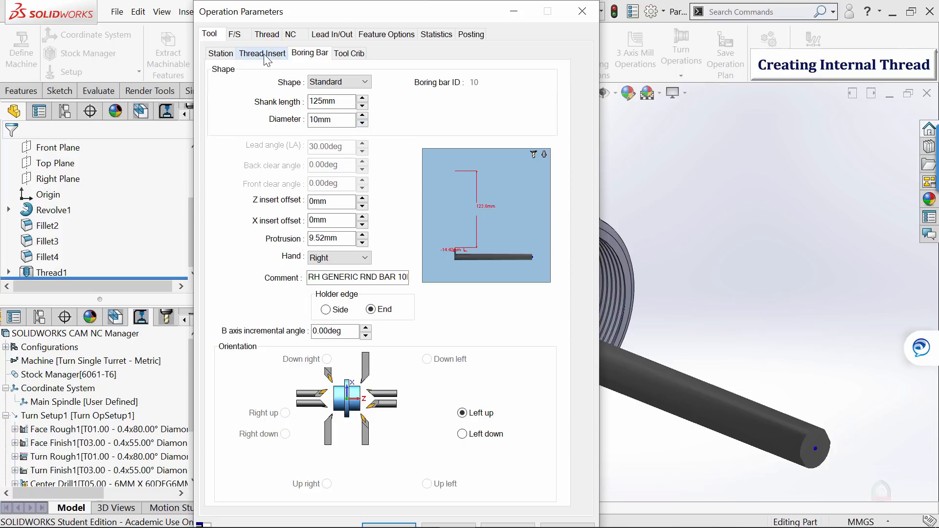
click(269, 56)
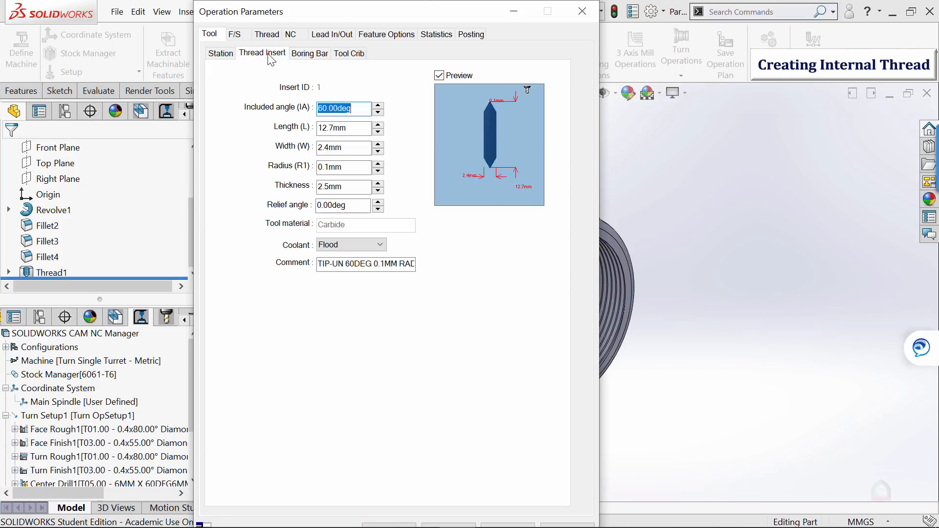
click(356, 169)
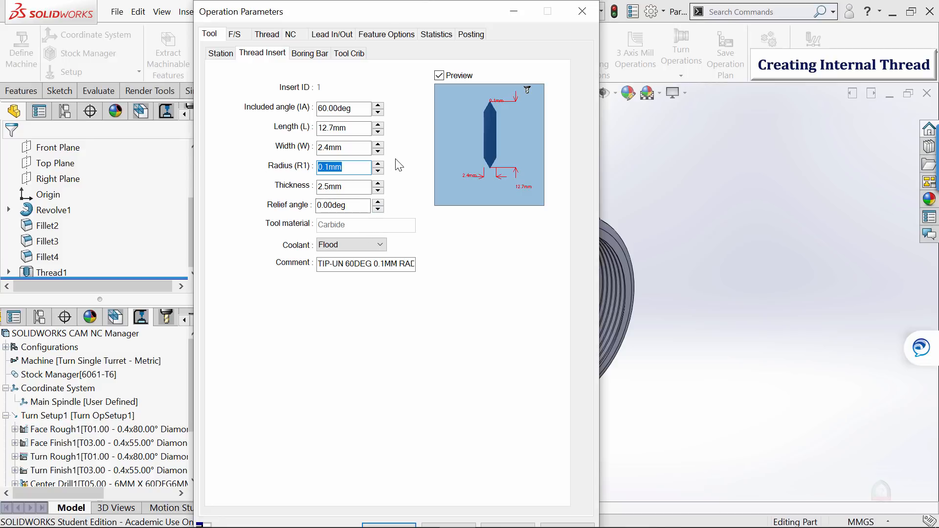
text(1)
click(309, 53)
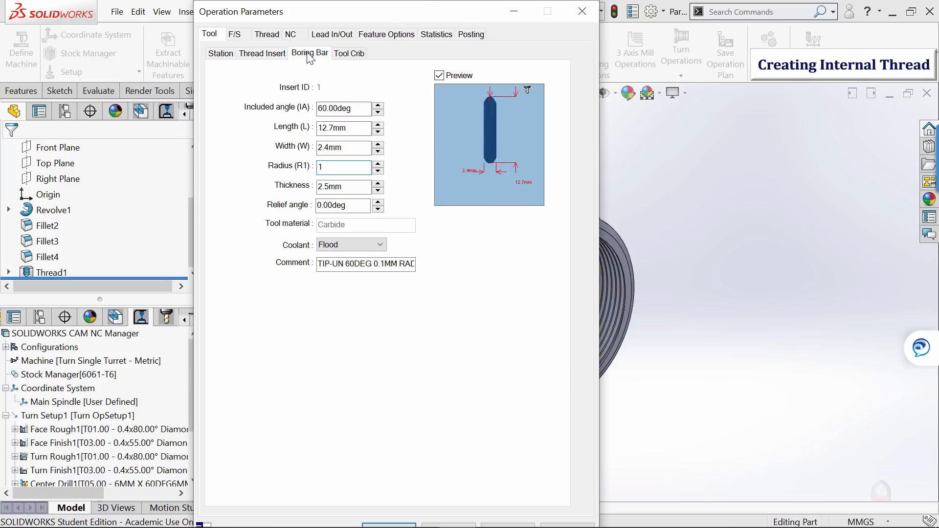
double_click(338, 122)
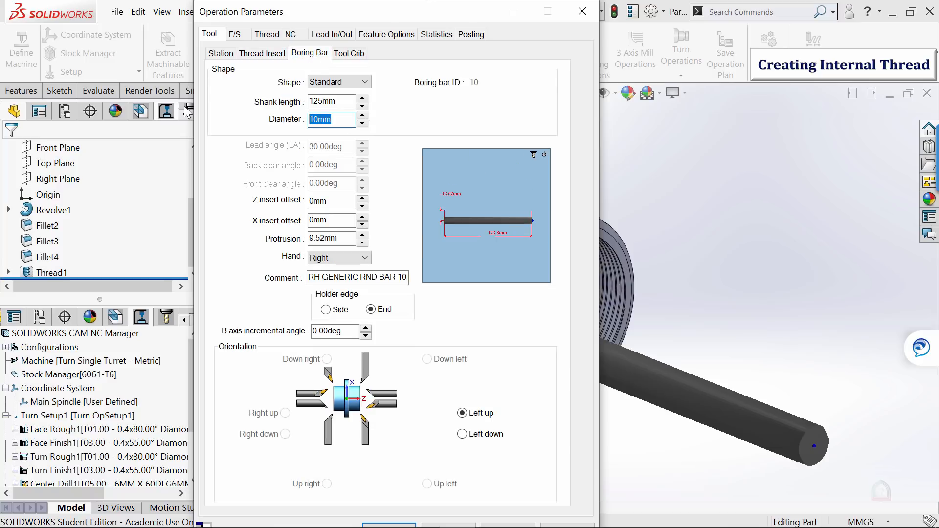
text(6)
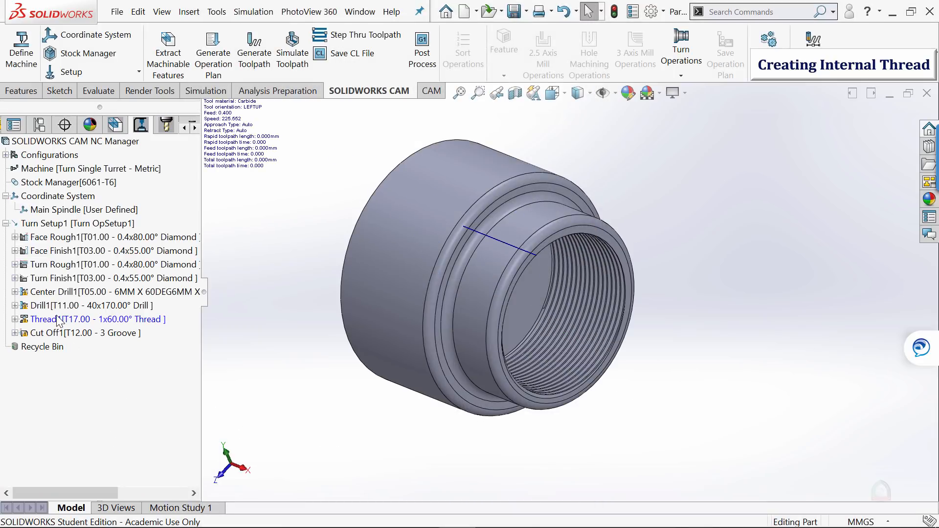
Generate the toolpath for Thread1, simulate the job with Up to Current, and continue through the threading.
right_click(57, 316)
click(105, 68)
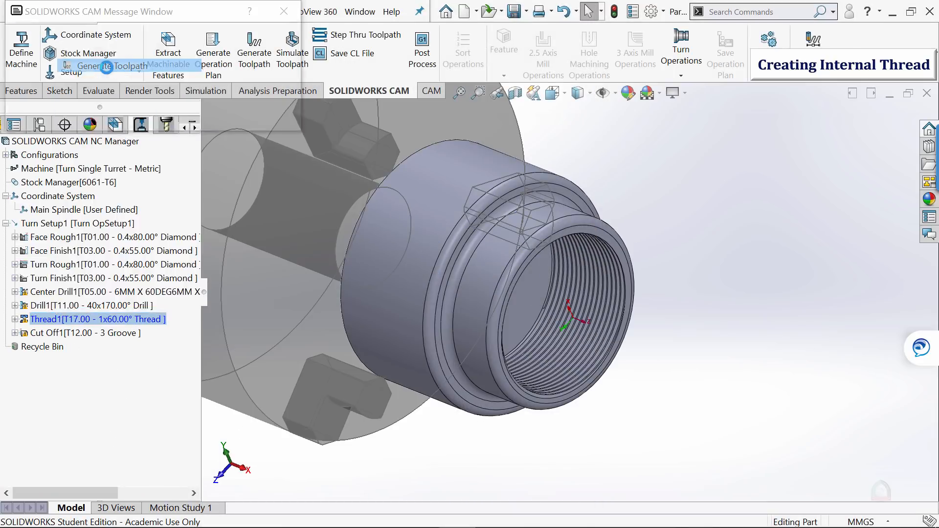
right_click(103, 321)
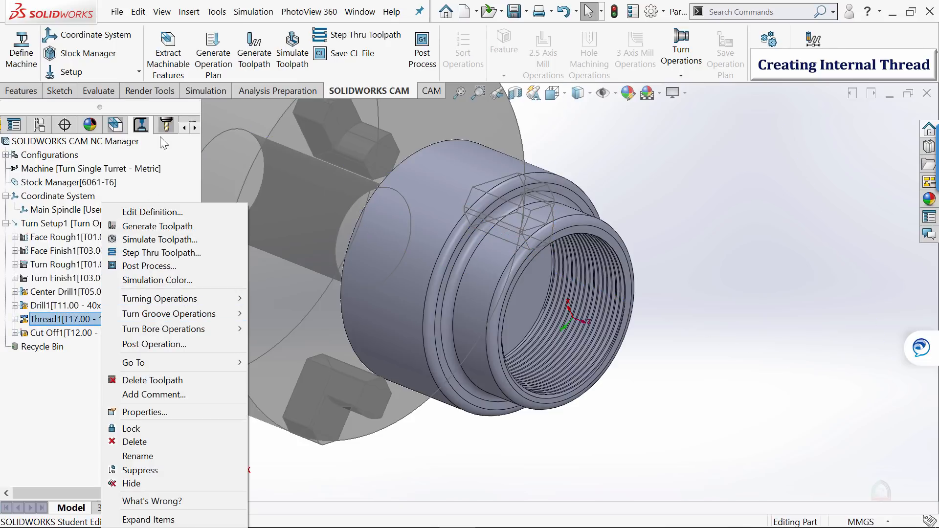
click(148, 239)
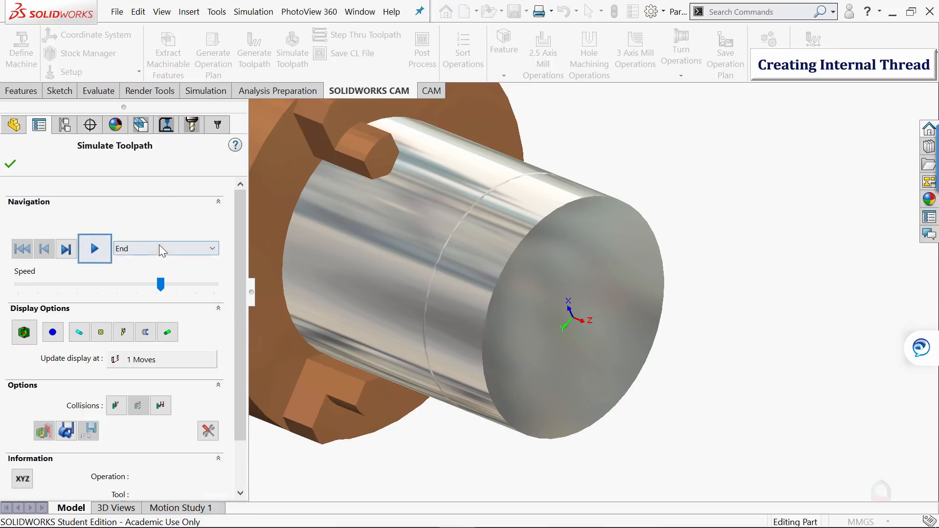
click(159, 248)
click(145, 264)
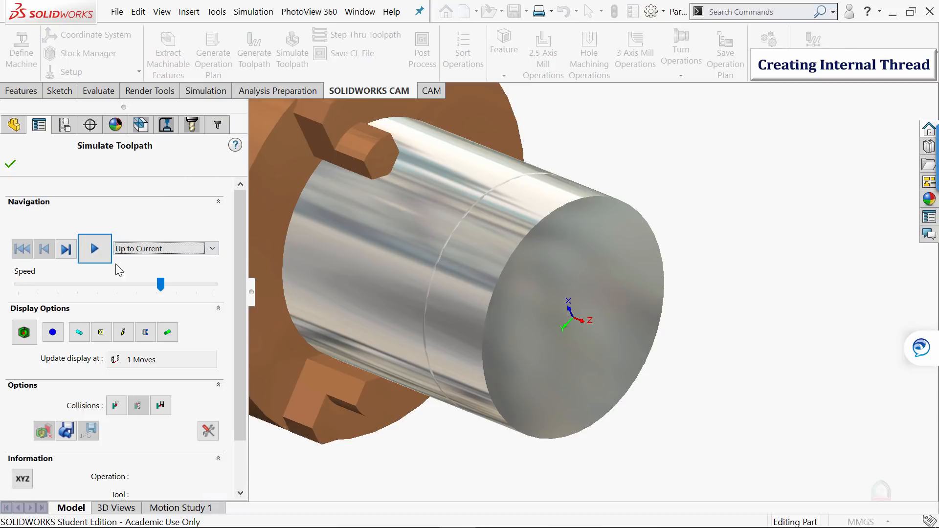
click(92, 249)
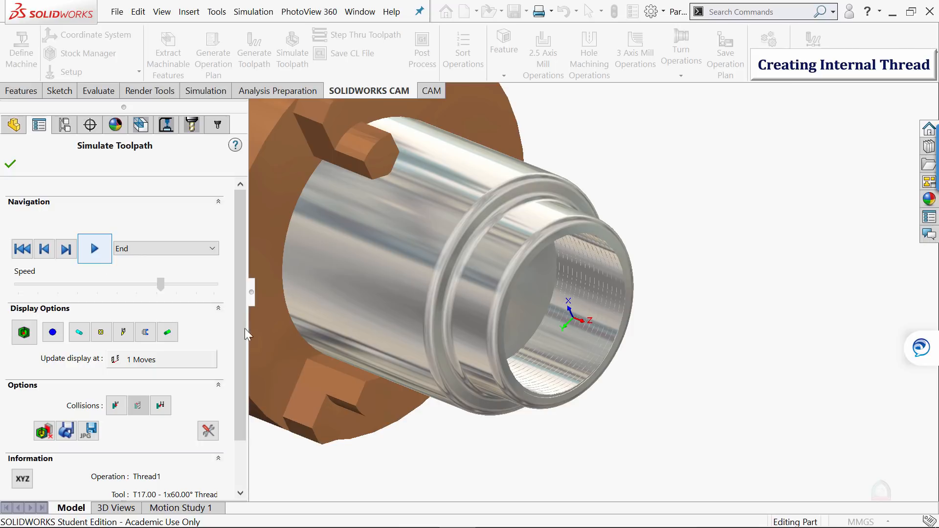
click(95, 249)
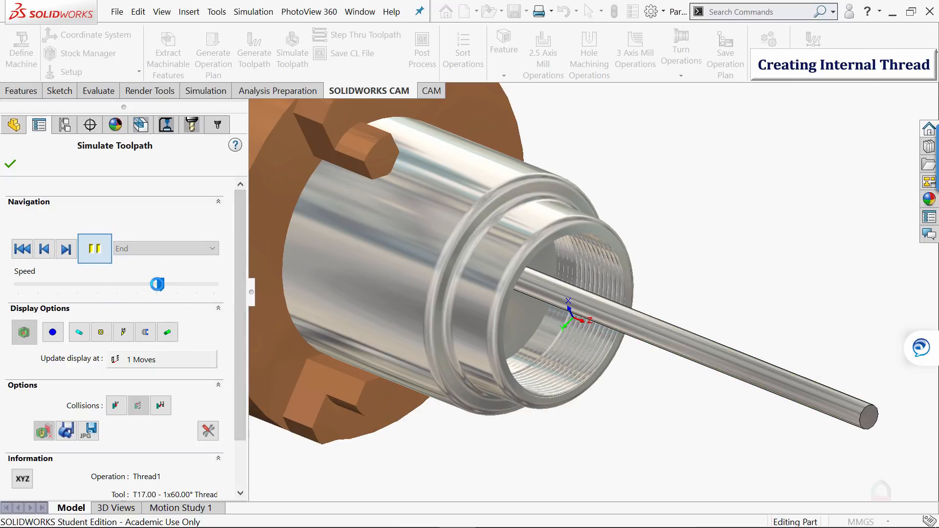
Restart the simulation at the slowest speed, run it with Up to Current, and play the threading operation.
click(43, 250)
drag(160, 284, 18, 284)
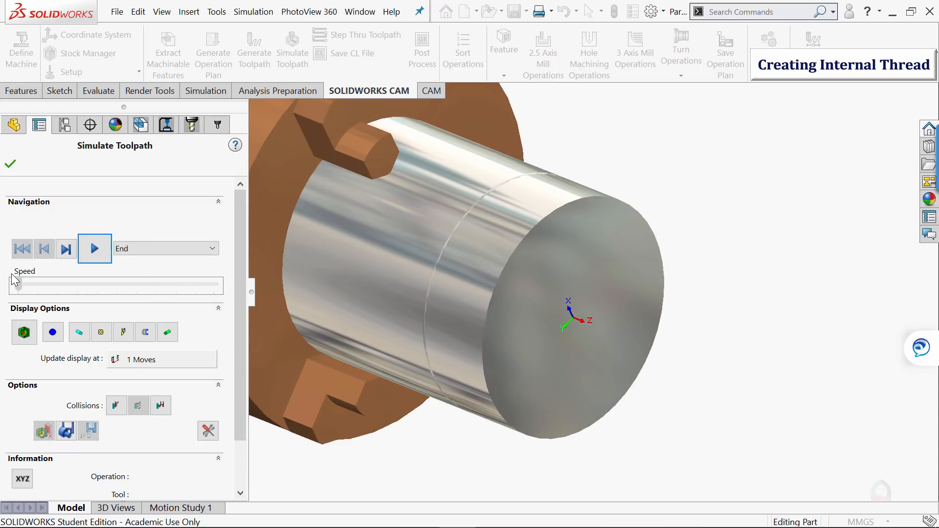
click(142, 250)
click(131, 291)
click(96, 249)
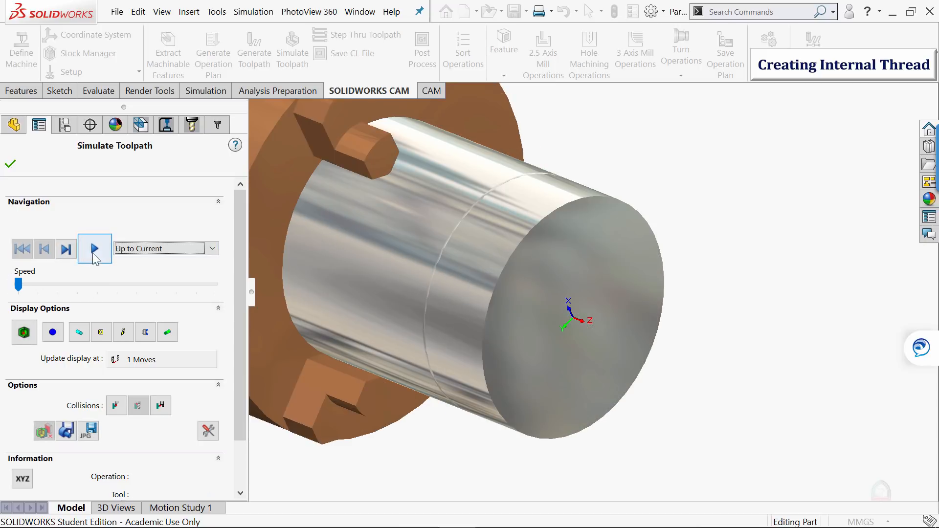
click(96, 250)
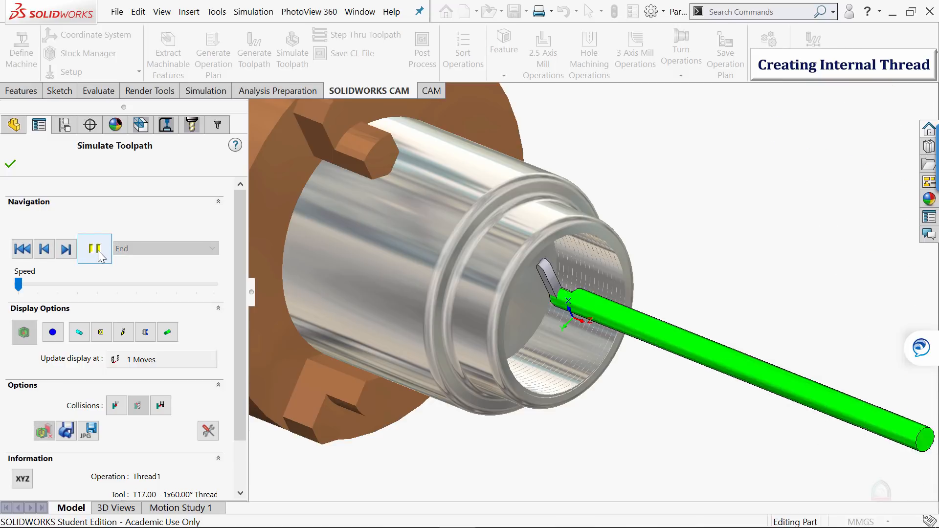